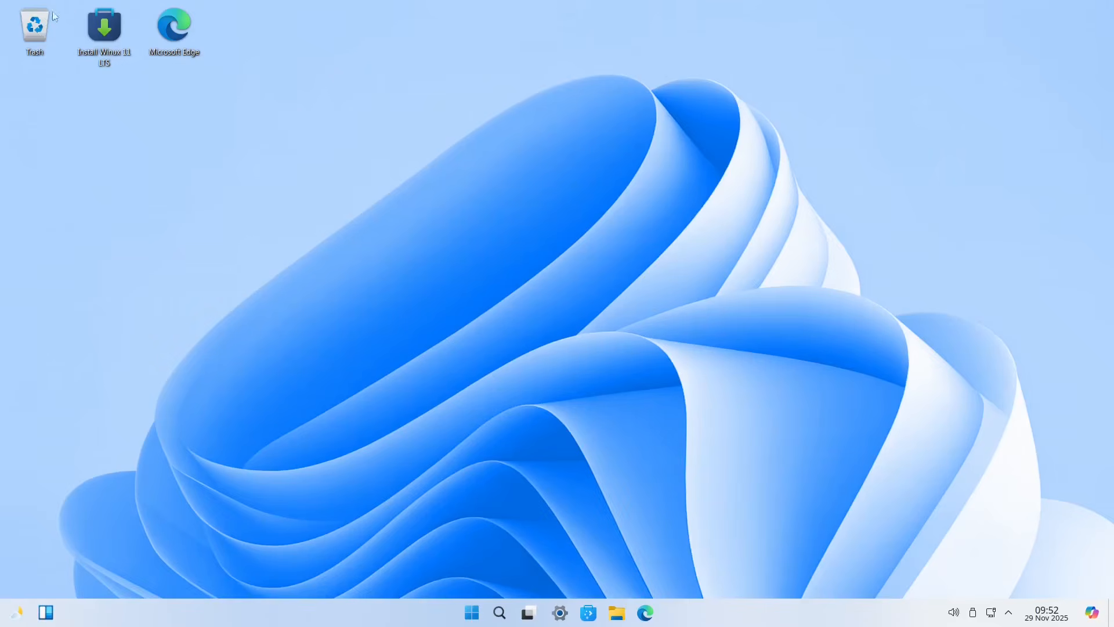
Step: Launch the Winux 11 installer and keep American English as the language
{"action": "double_click", "coordinate": [108, 31]}
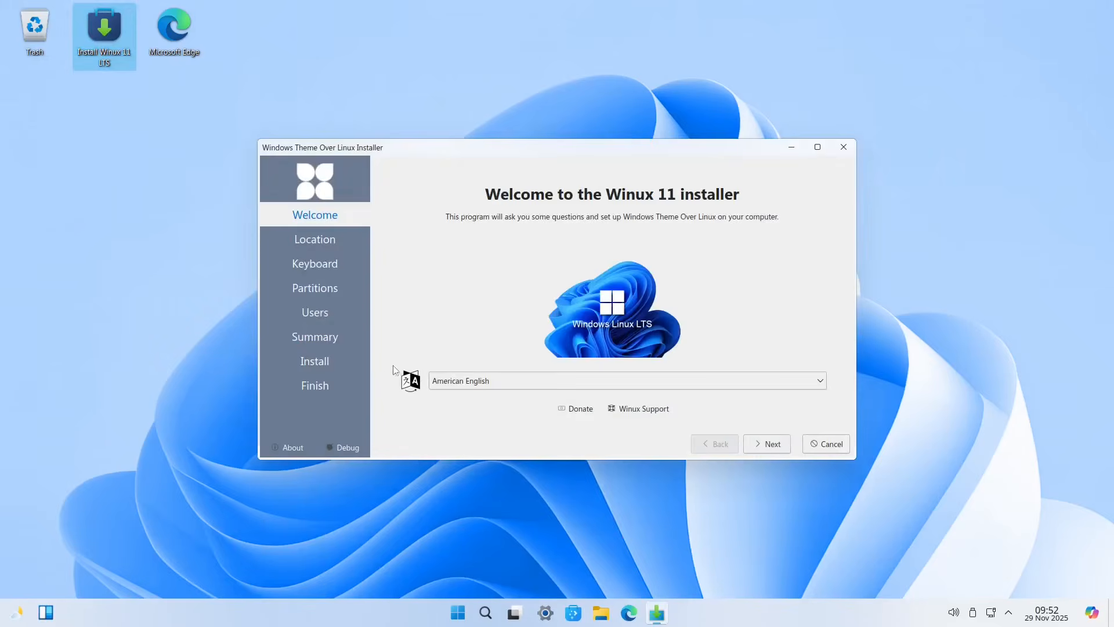
{"action": "left_click", "coordinate": [461, 381]}
{"action": "left_click", "coordinate": [461, 385]}
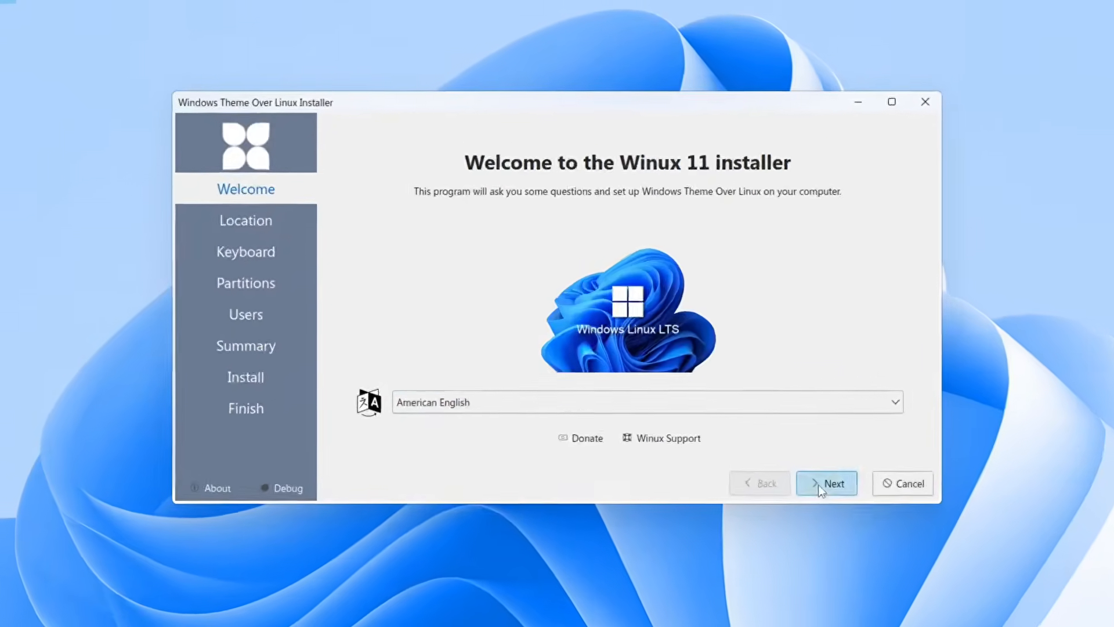
{"action": "left_click", "coordinate": [767, 444]}
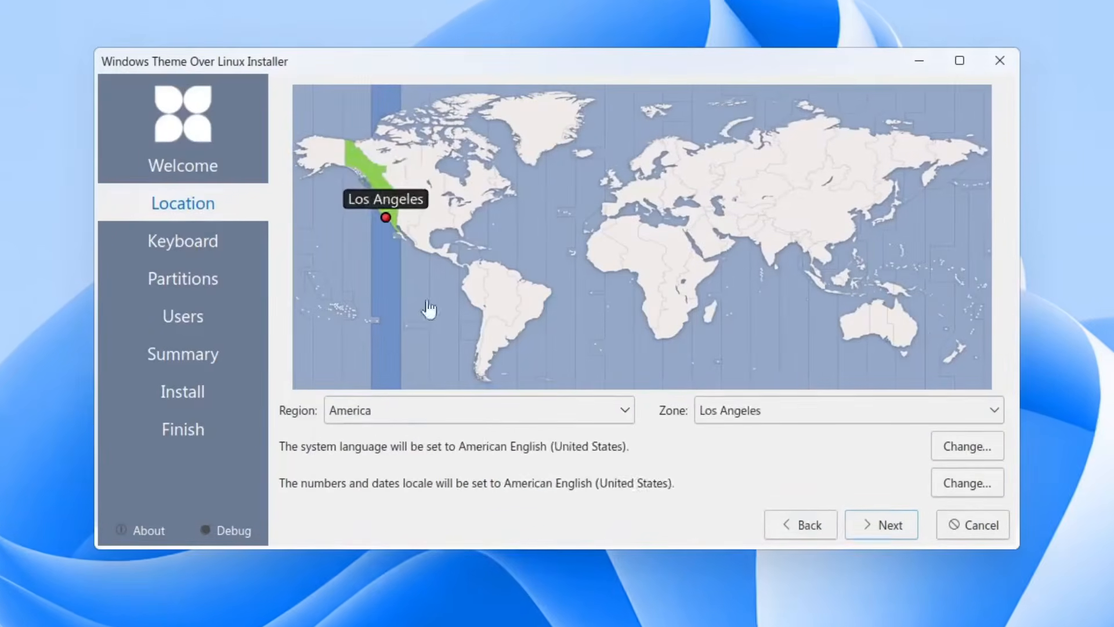
Step: Keep the America region and Los Angeles time zone on the location page
{"action": "left_click", "coordinate": [379, 195]}
{"action": "left_click", "coordinate": [383, 218]}
{"action": "left_click", "coordinate": [405, 421]}
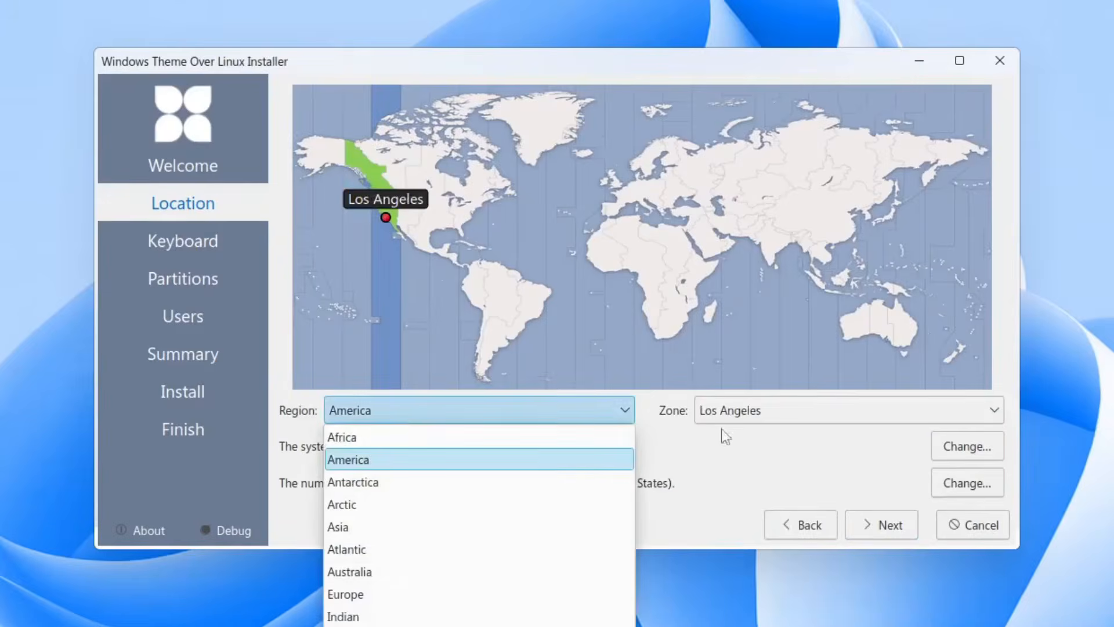
{"action": "left_click", "coordinate": [749, 416]}
{"action": "left_click", "coordinate": [746, 411]}
{"action": "left_click", "coordinate": [747, 410]}
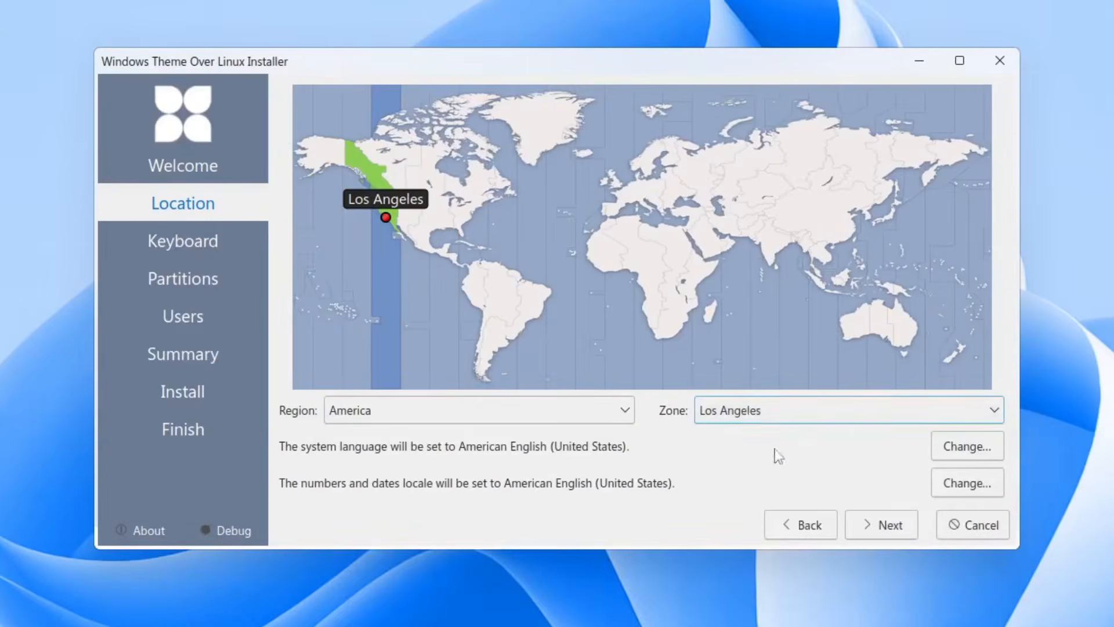
{"action": "left_click", "coordinate": [864, 526]}
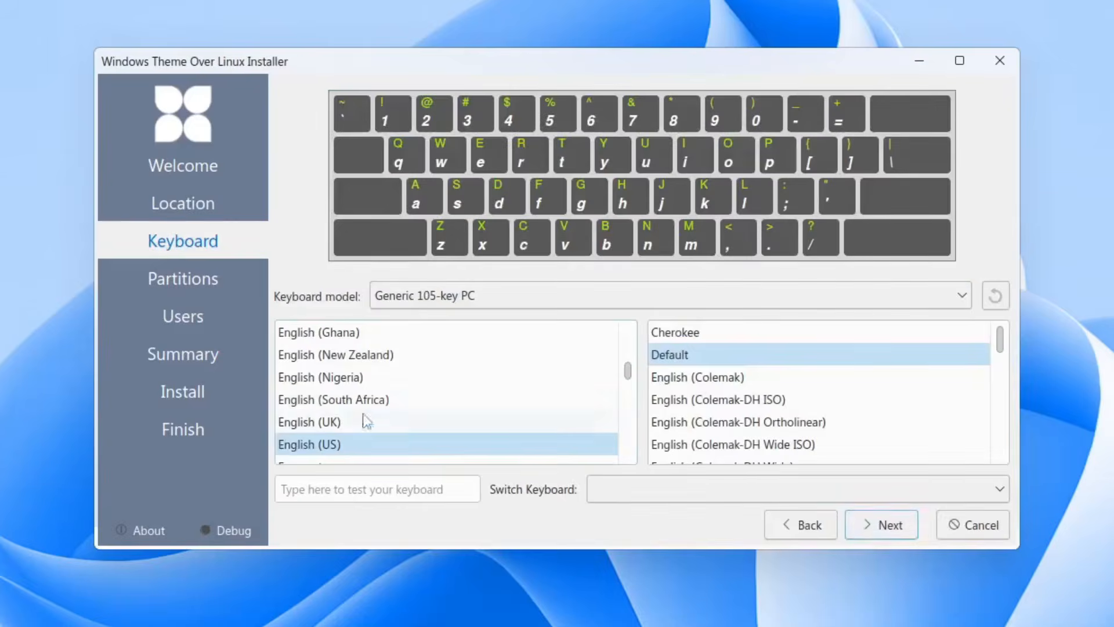
Step: Choose the English (US) keyboard layout with the Default variant
{"action": "left_click", "coordinate": [309, 445]}
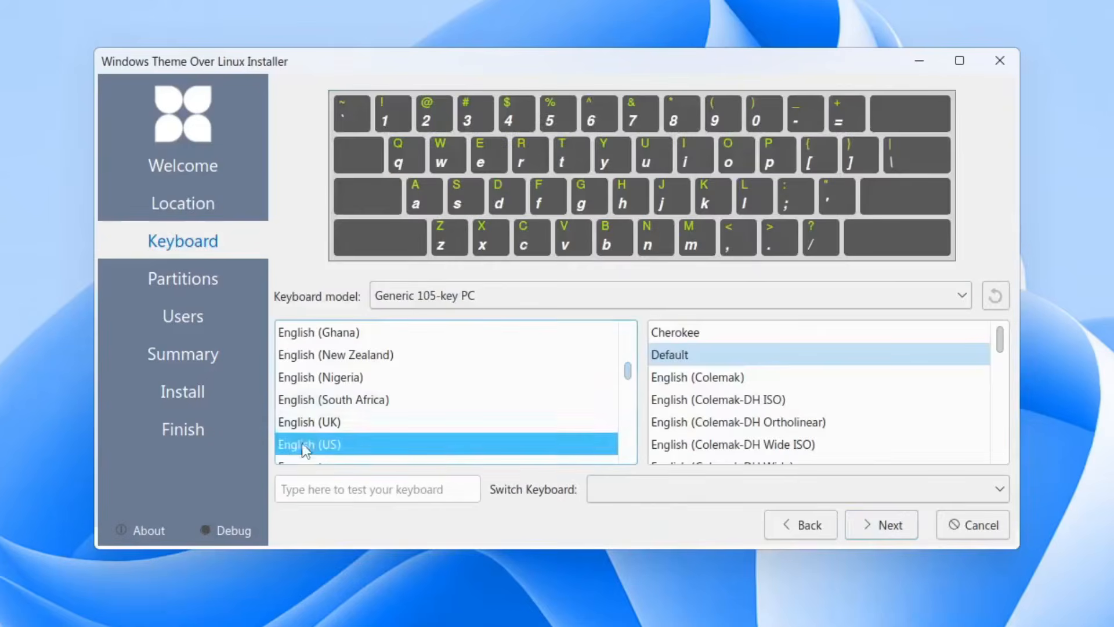
{"action": "left_click", "coordinate": [695, 354]}
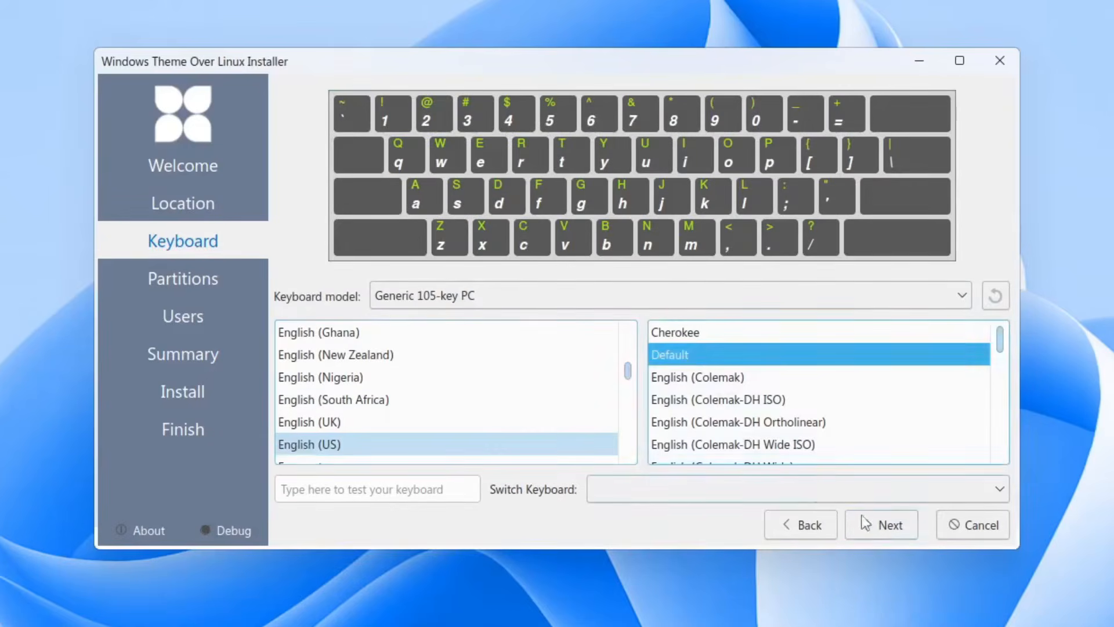
{"action": "left_click", "coordinate": [881, 535]}
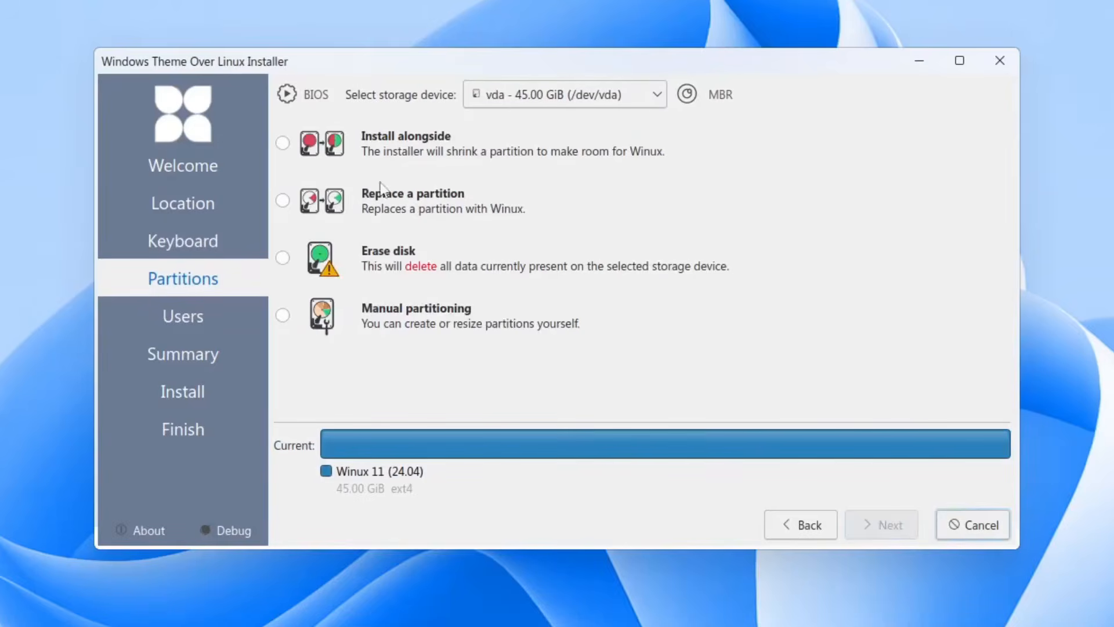
Step: Choose Erase disk and enter the account's full name
{"action": "left_click", "coordinate": [287, 260]}
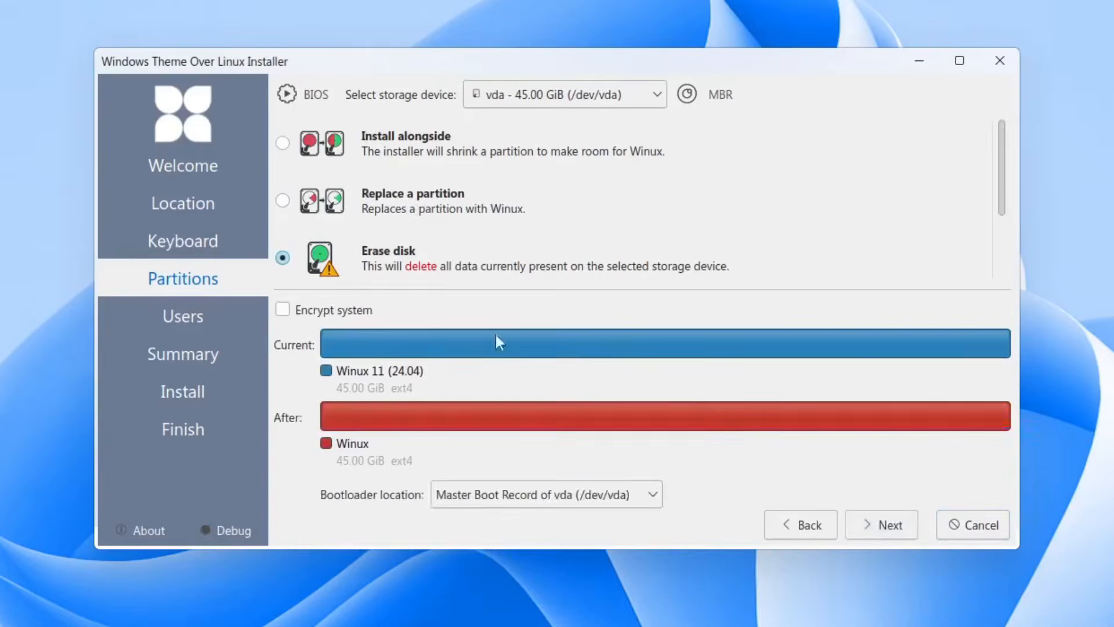
{"action": "left_click", "coordinate": [883, 524]}
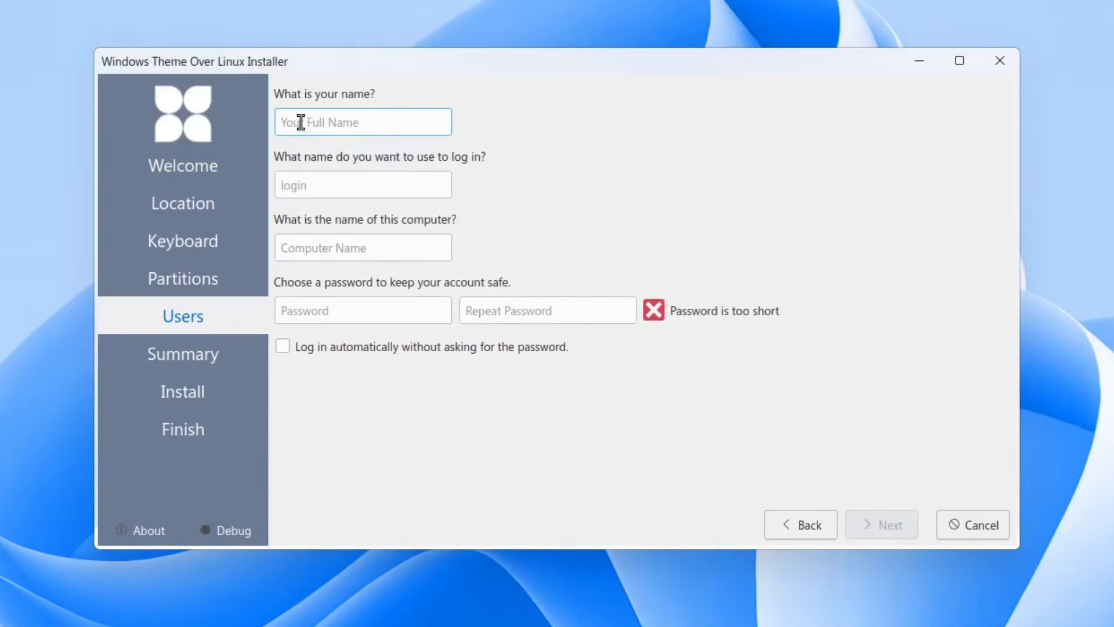
{"action": "type", "text": "linux"}
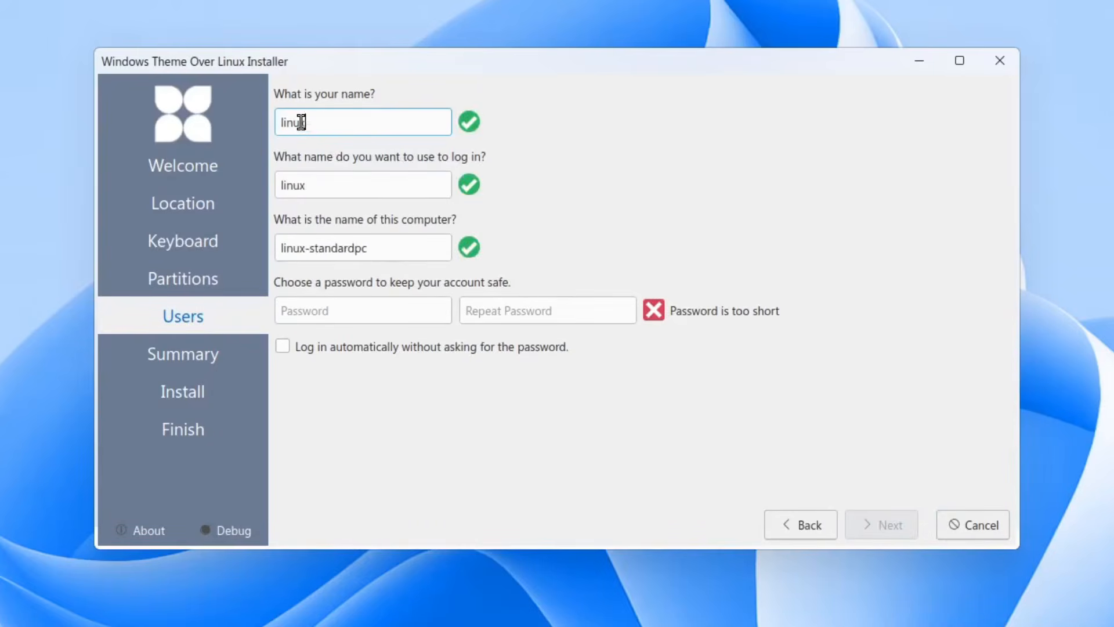
{"action": "type", "text": "hub"}
Step: Enter and repeat the account password, enable automatic login, and continue to the summary
{"action": "key", "text": "Tab"}
{"action": "key", "text": "Tab"}
{"action": "key", "text": "Tab"}
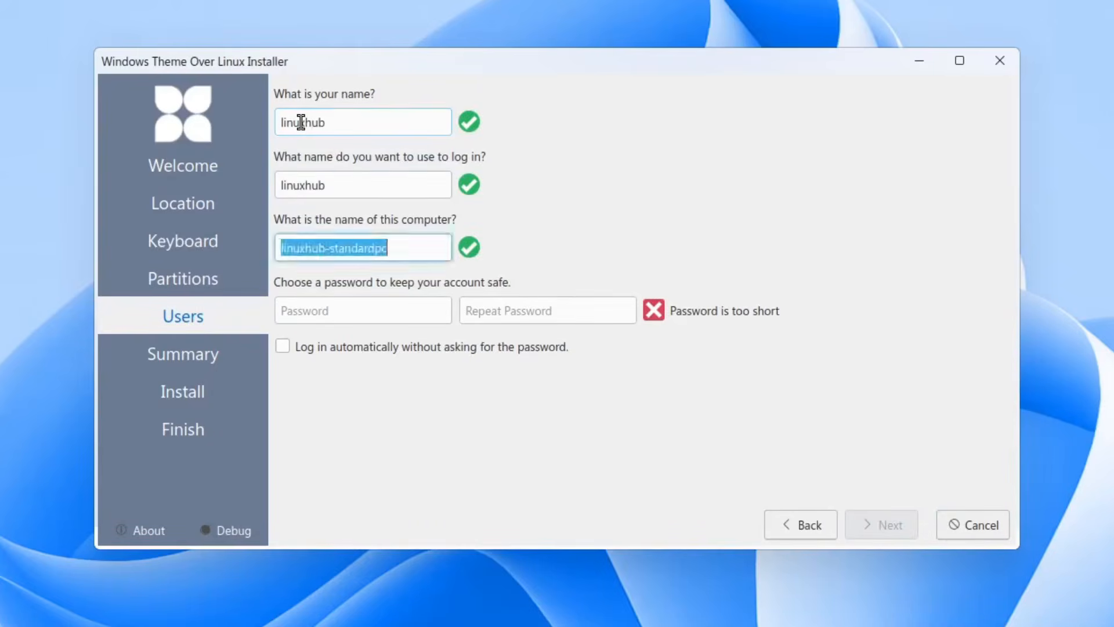
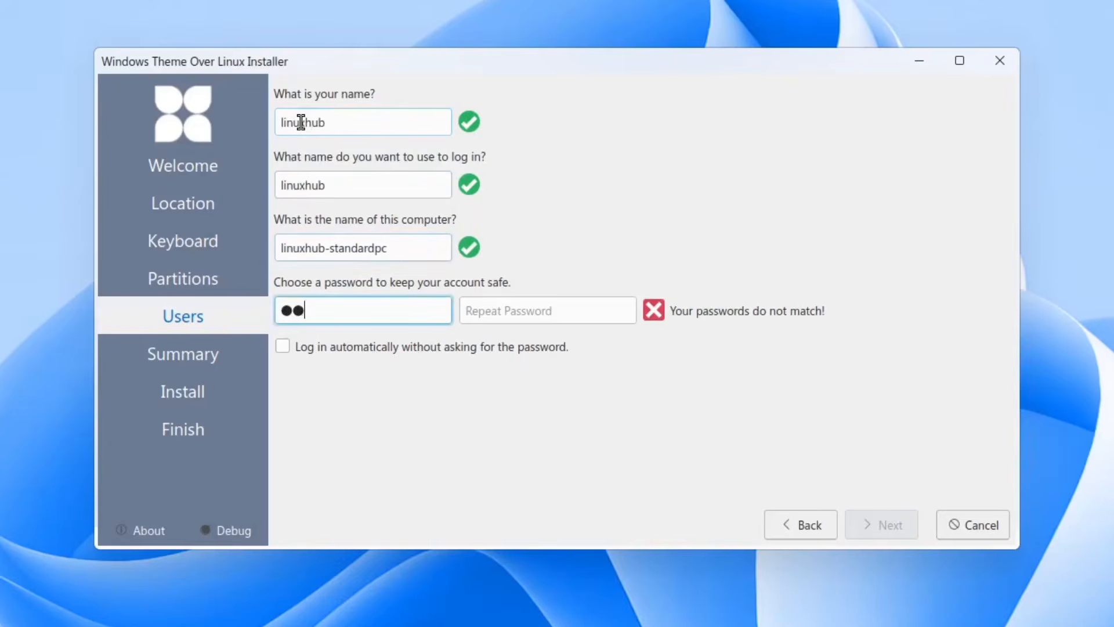
{"action": "key", "text": "Tab"}
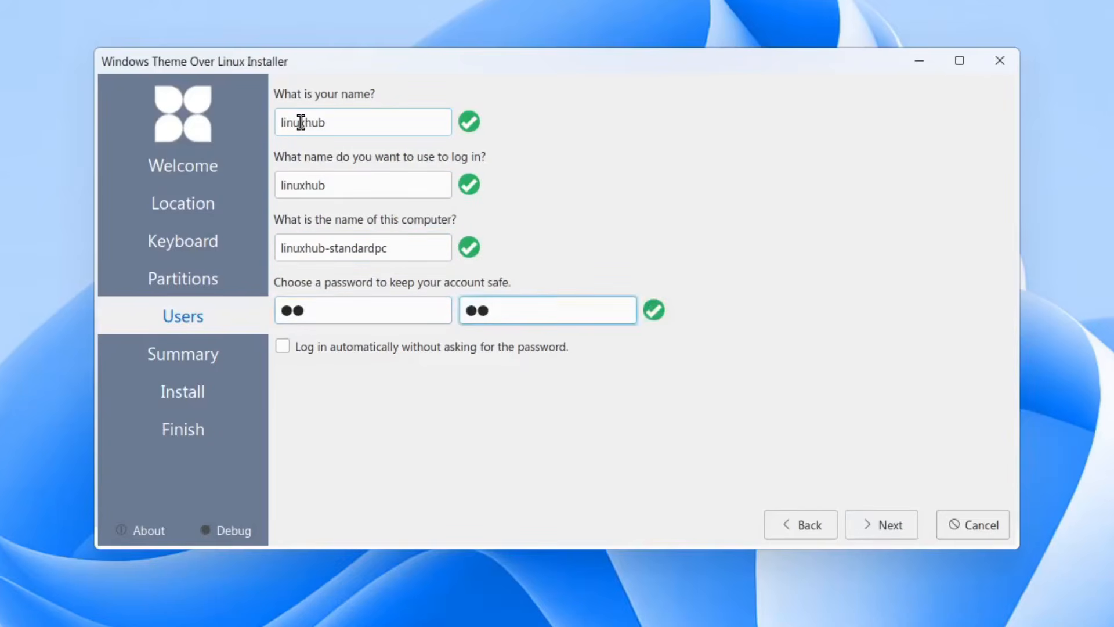
{"action": "left_click", "coordinate": [281, 346]}
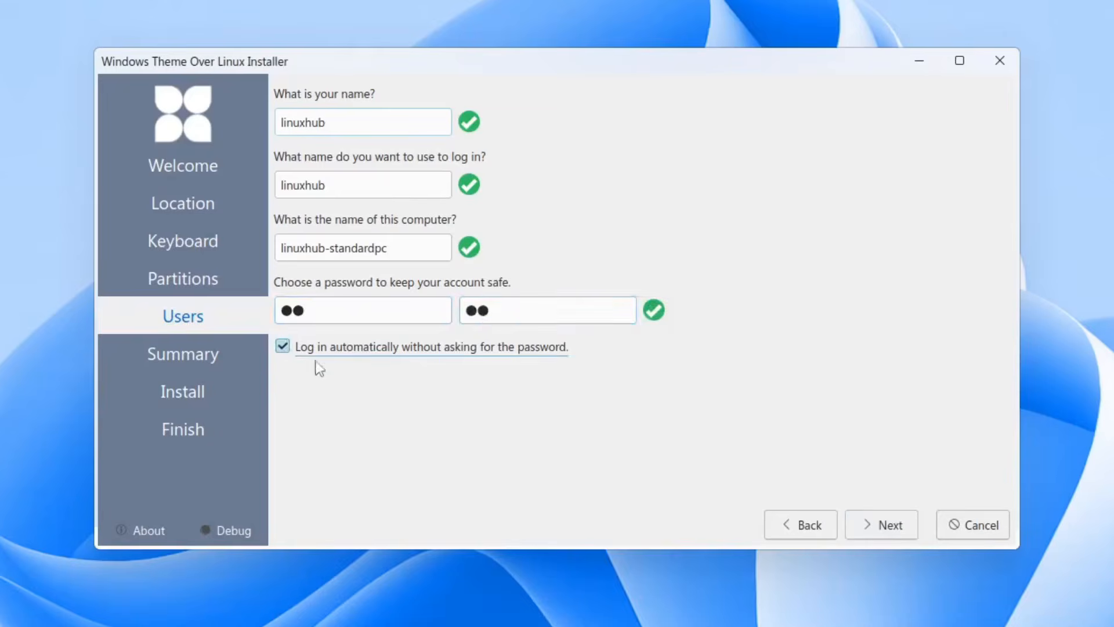
{"action": "left_click", "coordinate": [888, 526]}
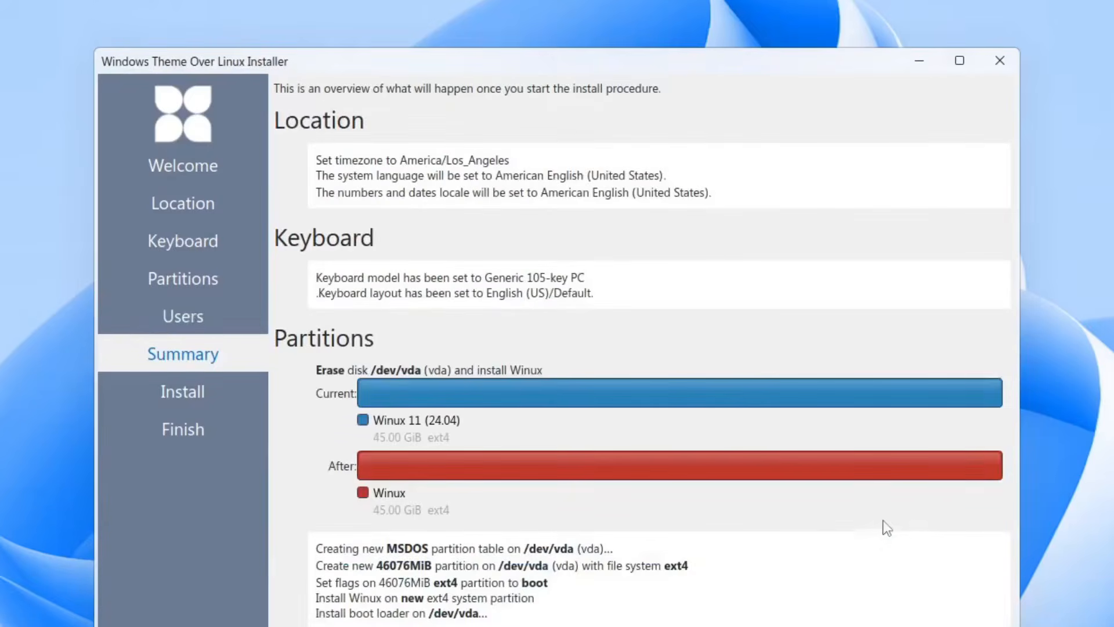
Step: Install Winux 11 onto the erased disk, confirm, and restart into the new system when done
{"action": "left_click", "coordinate": [902, 626]}
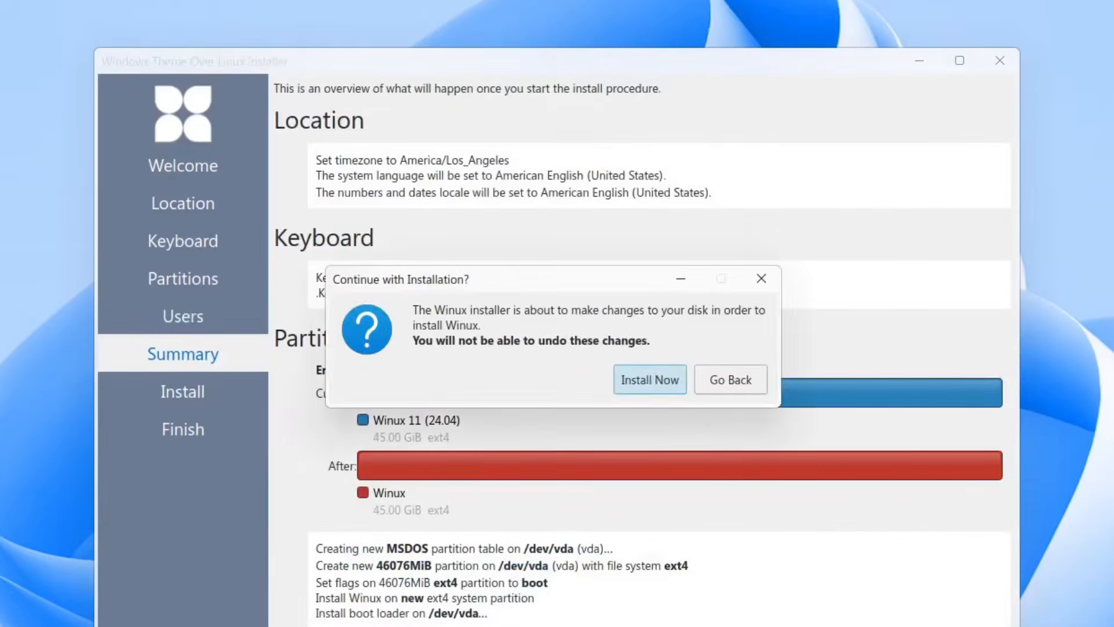
{"action": "left_click", "coordinate": [647, 368]}
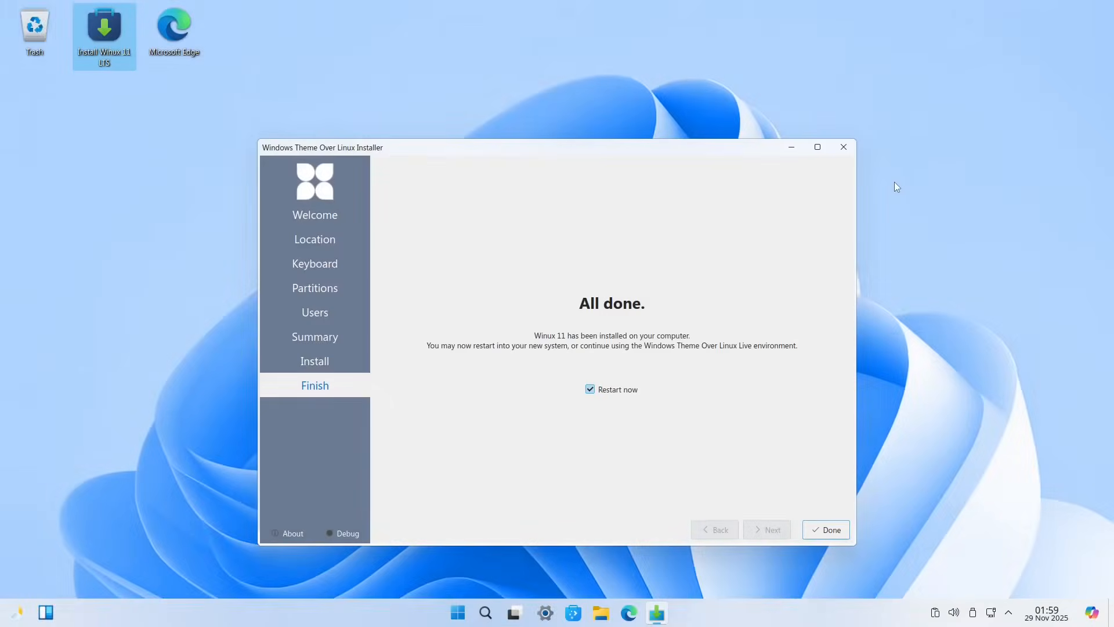
{"action": "left_click", "coordinate": [593, 390]}
{"action": "left_click", "coordinate": [592, 390]}
{"action": "left_click", "coordinate": [826, 530]}
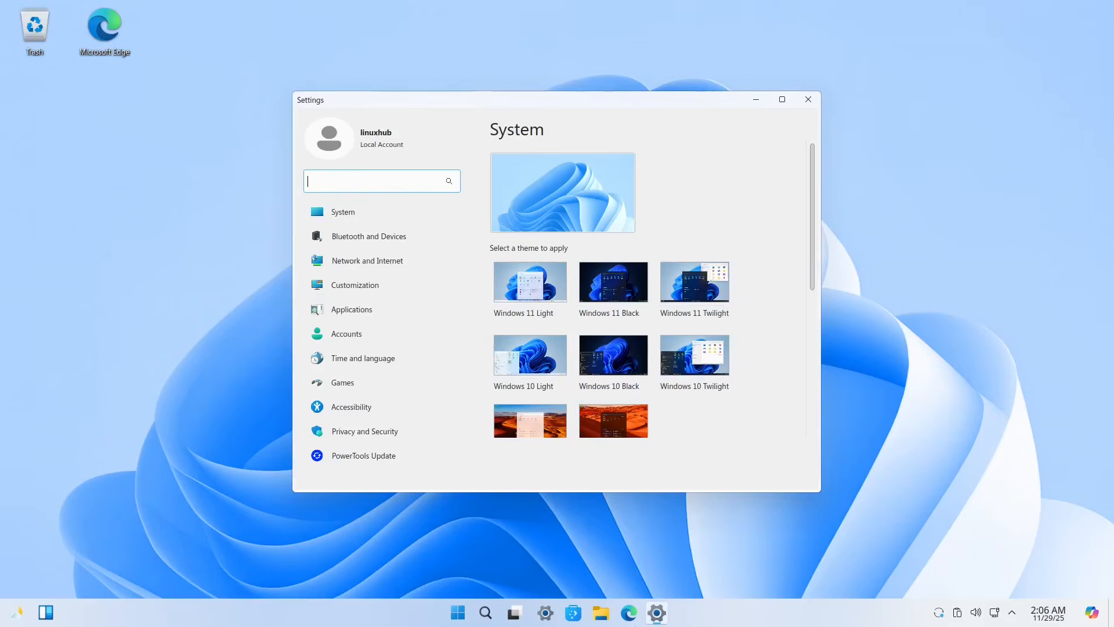
Step: Browse the System through Games settings sections in the sidebar
{"action": "mouse_move", "coordinate": [656, 615]}
{"action": "scroll", "coordinate": [784, 308], "scroll_direction": "down", "scroll_amount": 5}
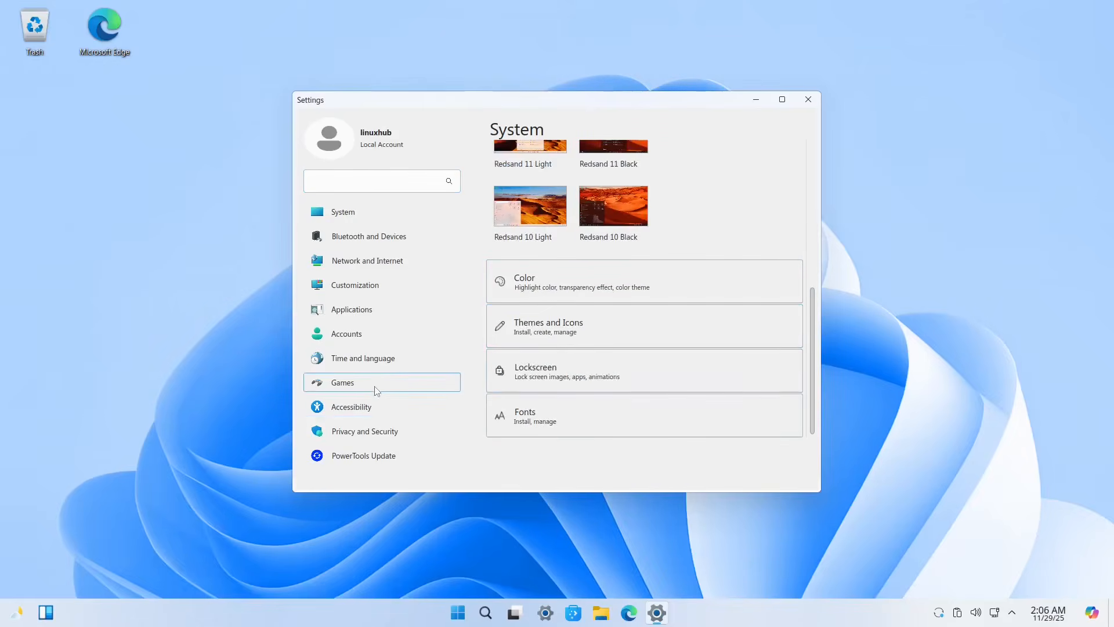
{"action": "left_click", "coordinate": [338, 212]}
{"action": "left_click", "coordinate": [364, 240]}
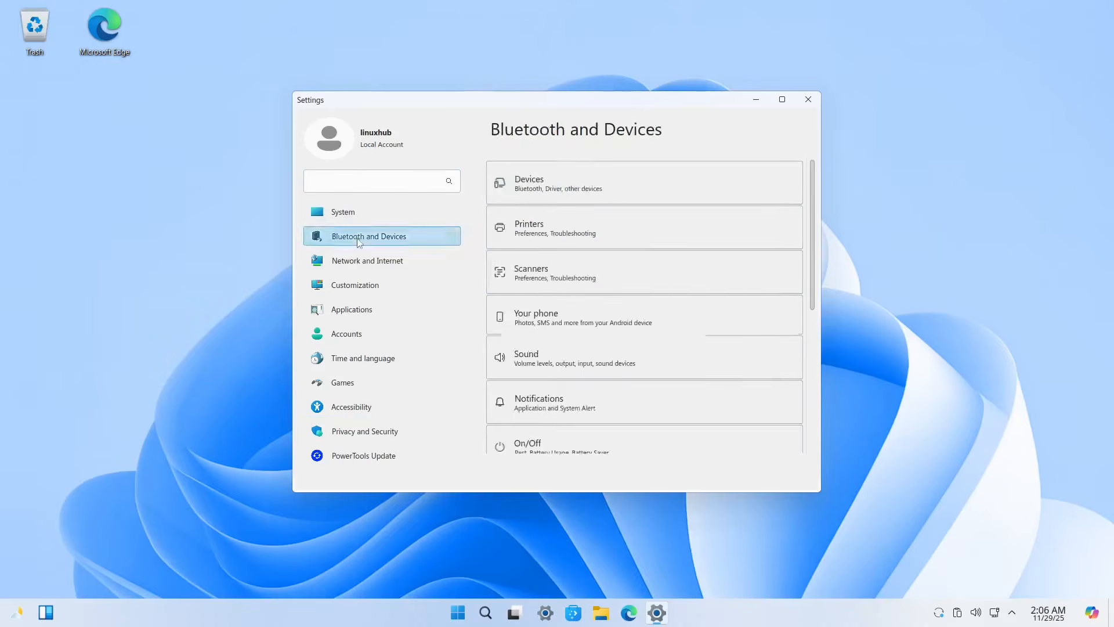
{"action": "left_click", "coordinate": [364, 264]}
{"action": "left_click", "coordinate": [355, 286]}
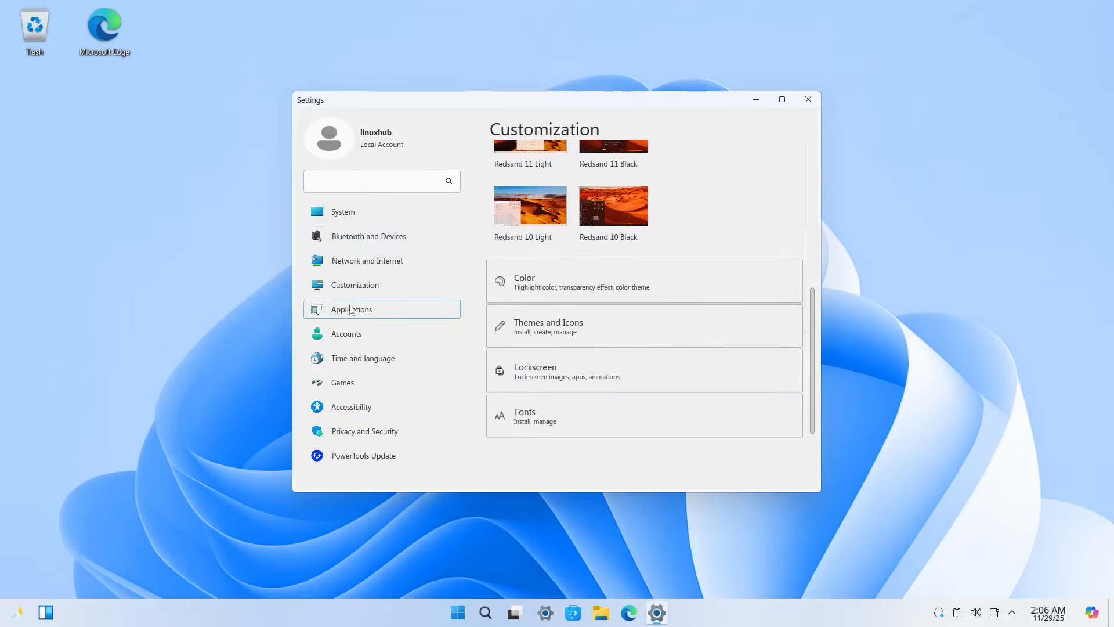
{"action": "left_click", "coordinate": [352, 310]}
{"action": "left_click", "coordinate": [348, 335]}
{"action": "left_click", "coordinate": [366, 359]}
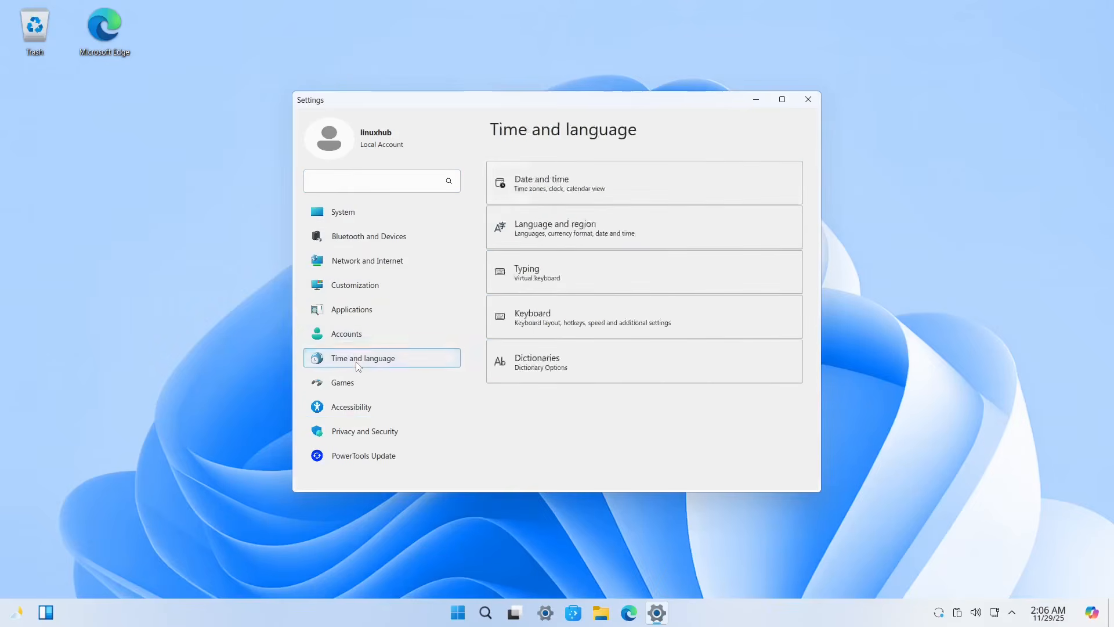
{"action": "left_click", "coordinate": [353, 383]}
Step: Visit Accessibility, Privacy and Security and PowerTools Update, then show Customization scrolled to the top
{"action": "left_click", "coordinate": [368, 415]}
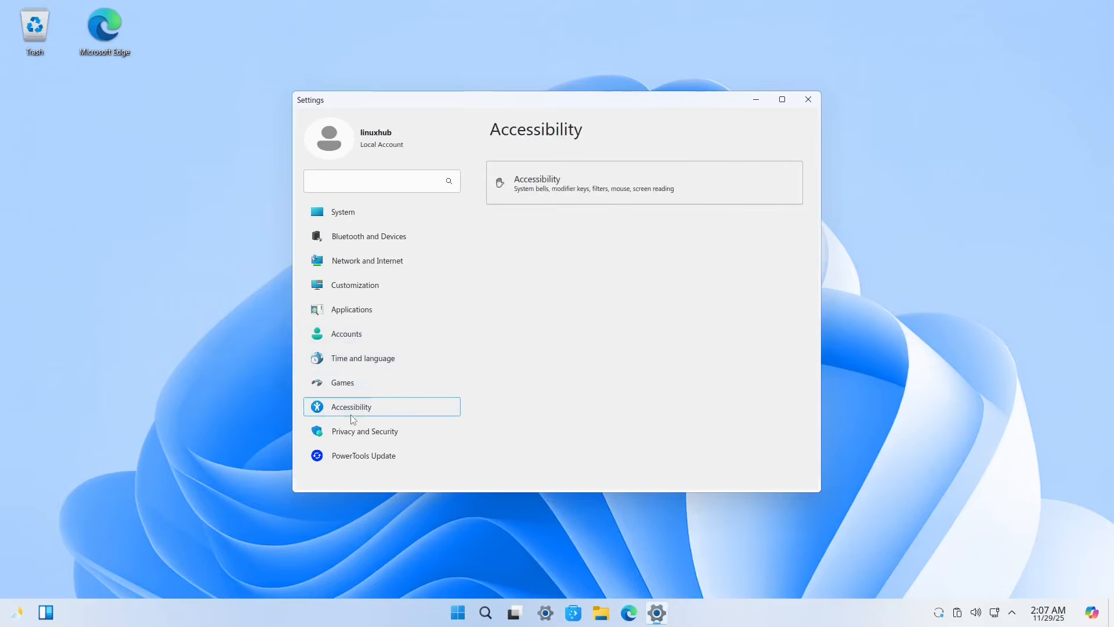
{"action": "left_click", "coordinate": [378, 433]}
{"action": "left_click", "coordinate": [400, 451]}
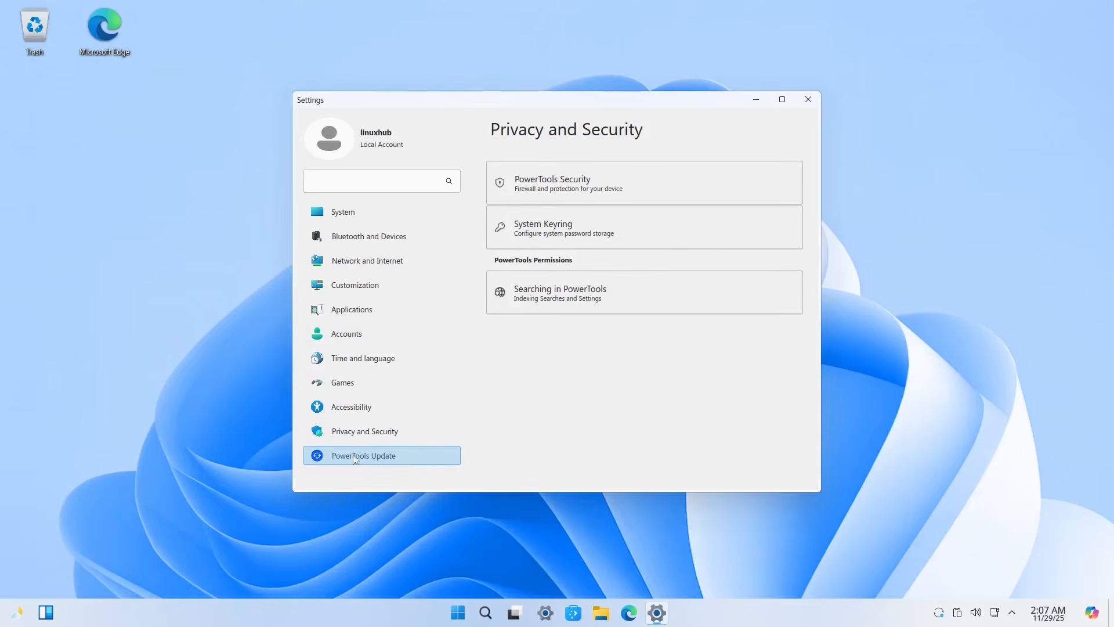
{"action": "left_click", "coordinate": [314, 451]}
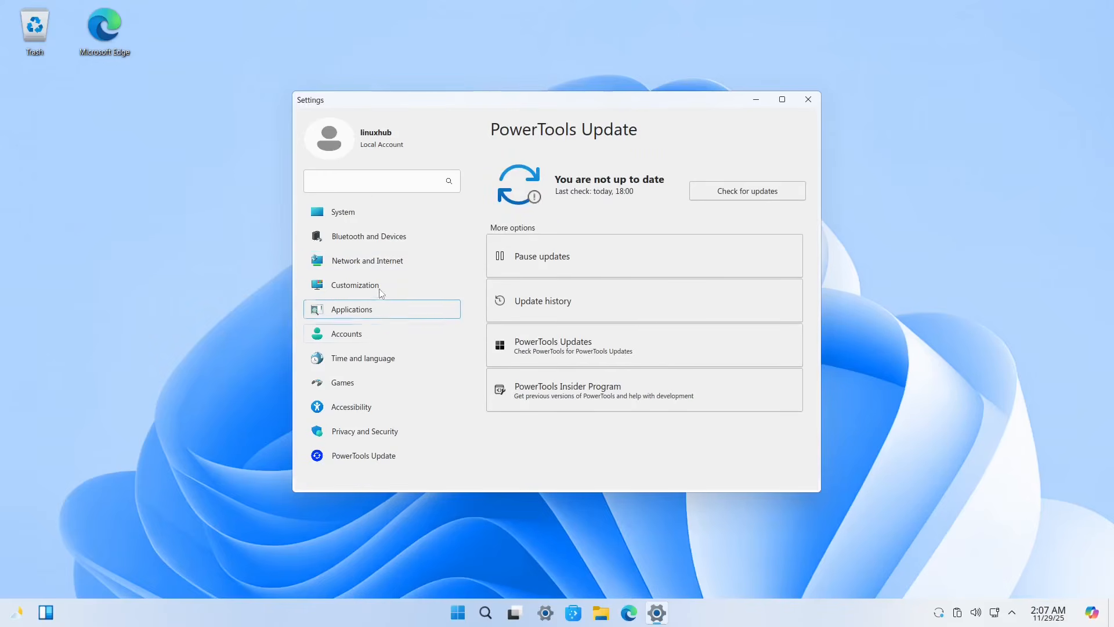
{"action": "left_click", "coordinate": [348, 286]}
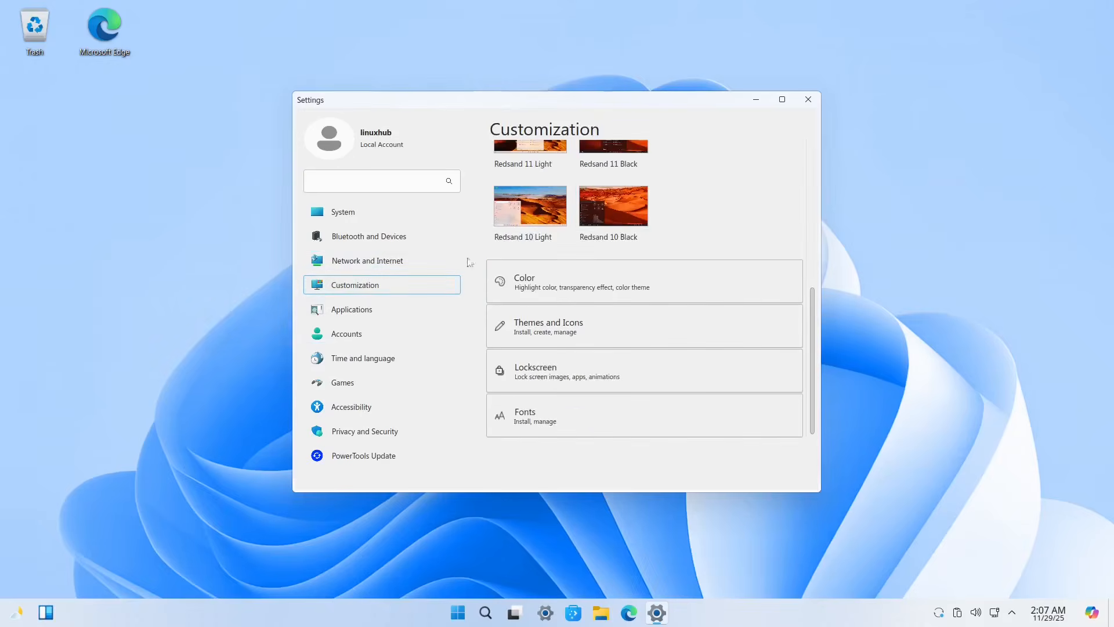
{"action": "scroll", "coordinate": [748, 210], "scroll_direction": "up", "scroll_amount": 4}
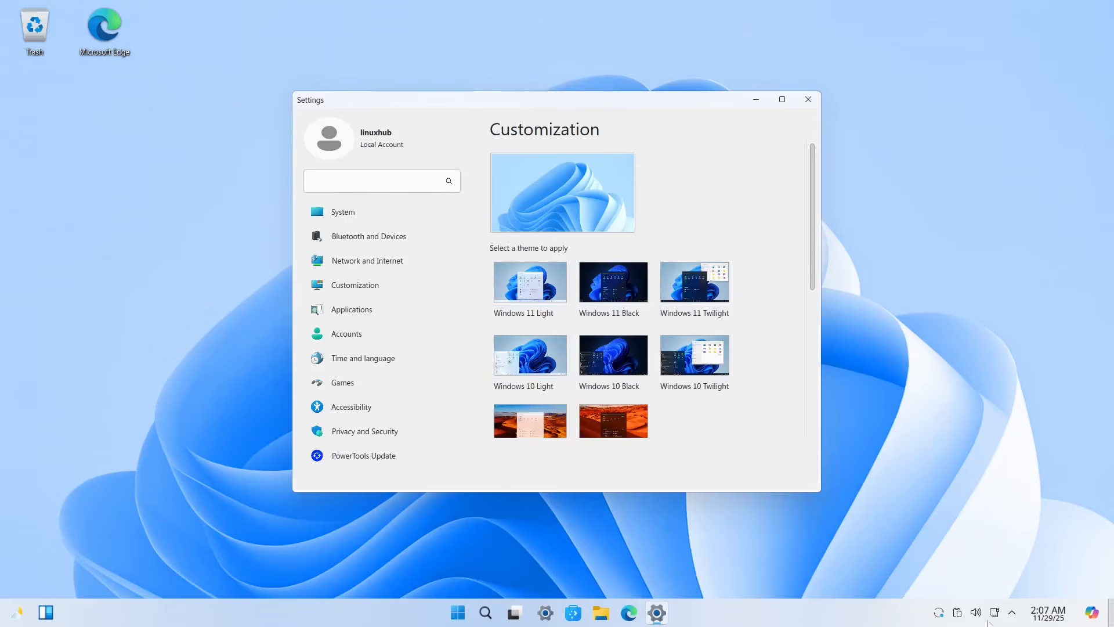
Step: Apply the Windows 10 Black theme, then switch to Windows 11 Black
{"action": "left_click", "coordinate": [607, 361]}
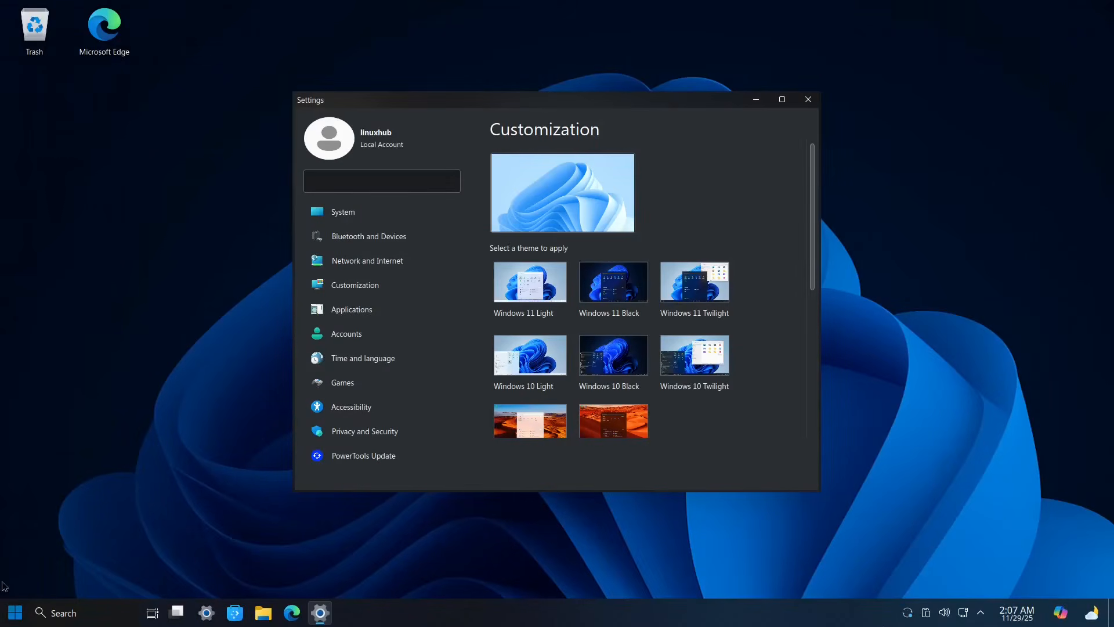
{"action": "left_click", "coordinate": [14, 612]}
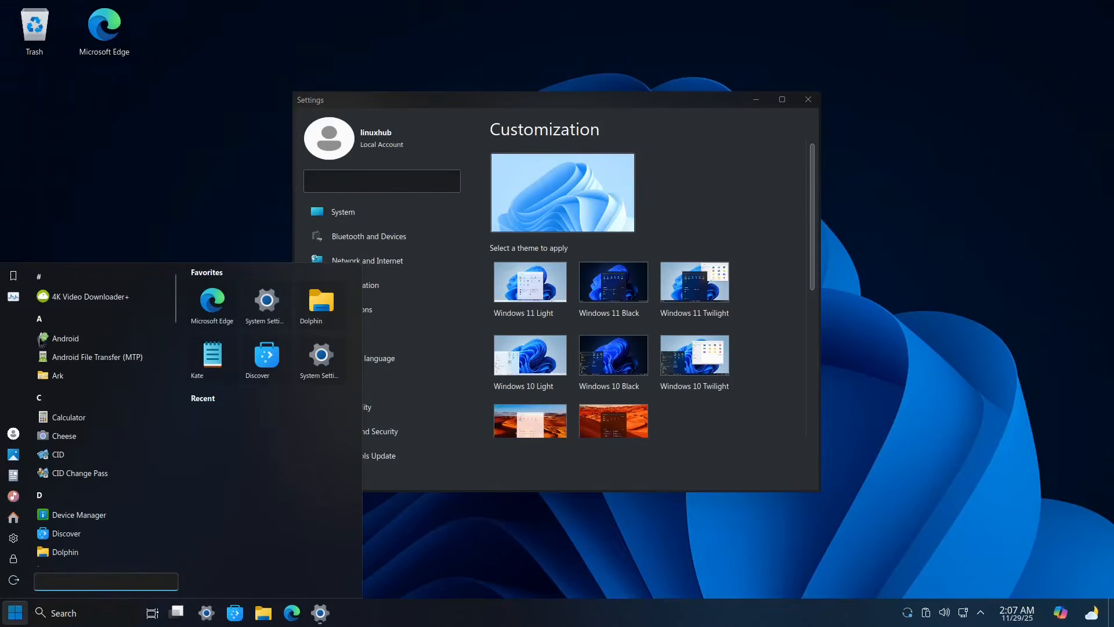
{"action": "left_click", "coordinate": [163, 128]}
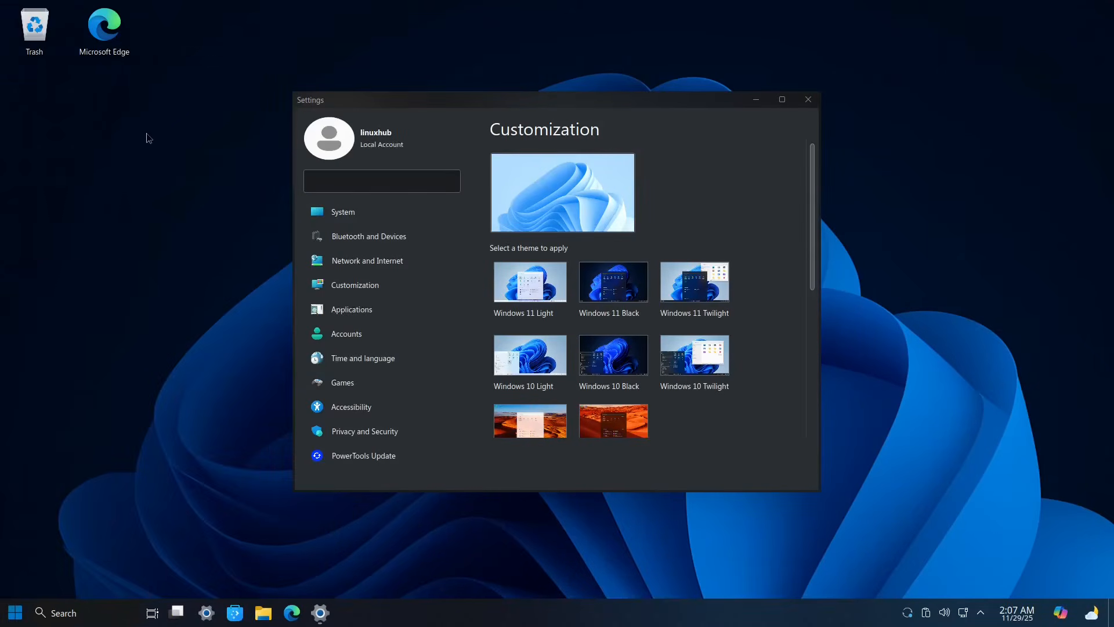
{"action": "left_click", "coordinate": [604, 289]}
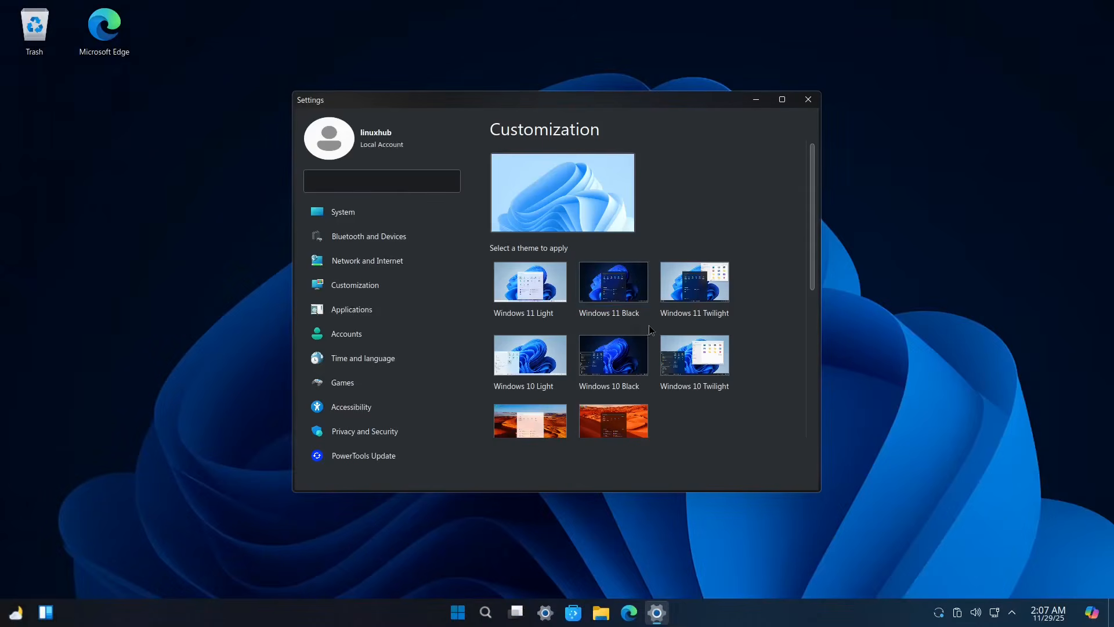
Step: Try Redsand 11 Black and Redsand 10 Black, return to Windows 11 Black, and close Settings
{"action": "scroll", "coordinate": [649, 330], "scroll_direction": "down", "scroll_amount": 5}
{"action": "scroll", "coordinate": [649, 330], "scroll_direction": "up", "scroll_amount": 5}
{"action": "scroll", "coordinate": [648, 337], "scroll_direction": "down", "scroll_amount": 5}
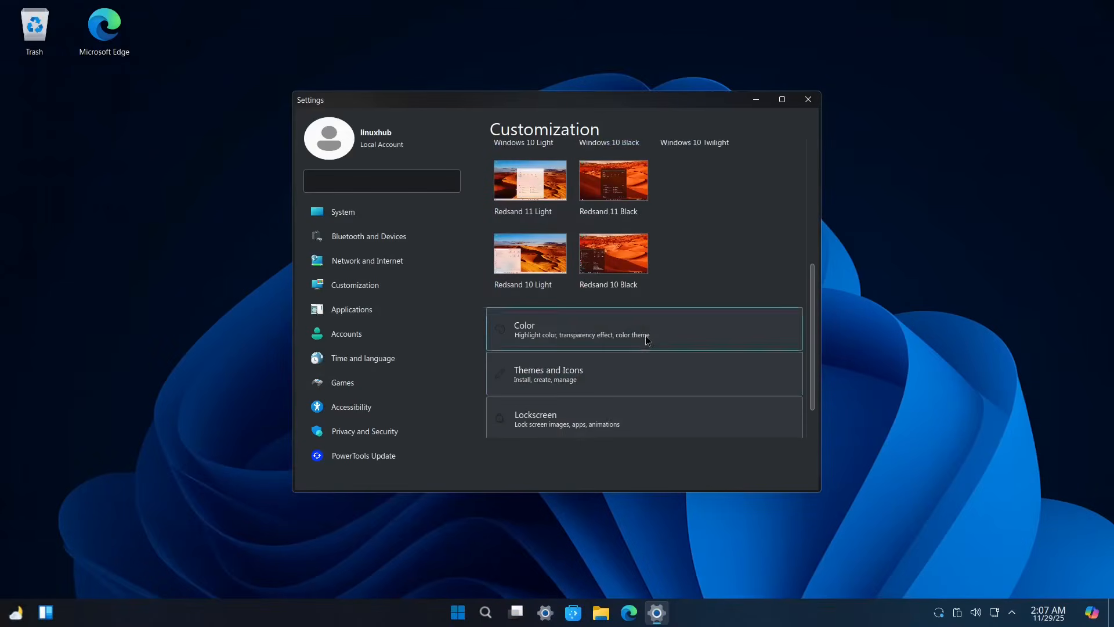
{"action": "scroll", "coordinate": [648, 340], "scroll_direction": "up", "scroll_amount": 2}
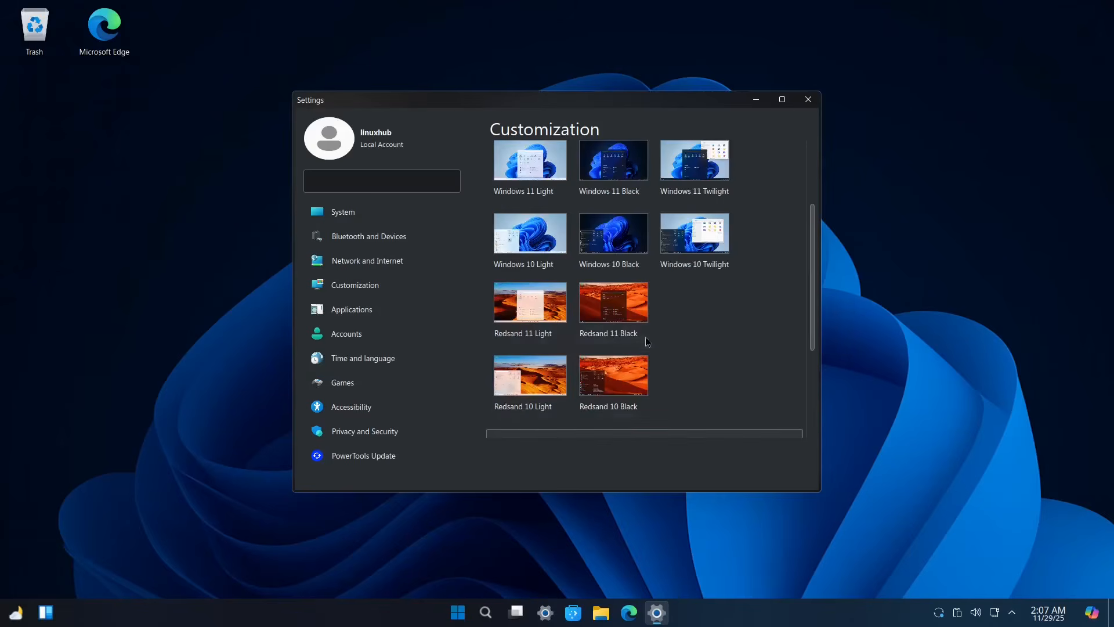
{"action": "left_click", "coordinate": [603, 305]}
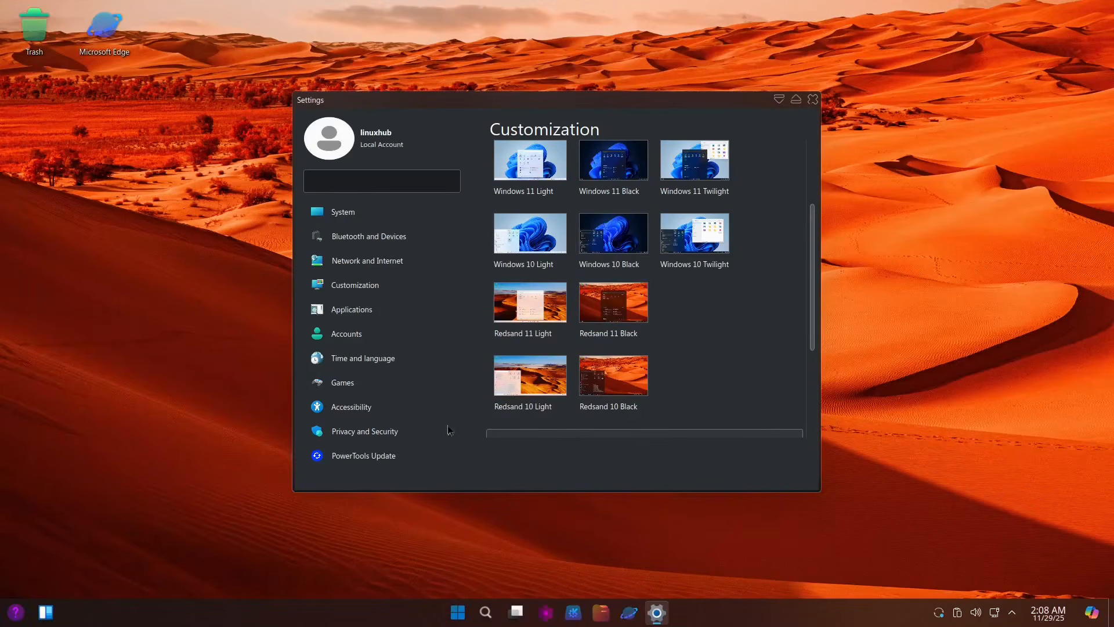
{"action": "left_click", "coordinate": [619, 378]}
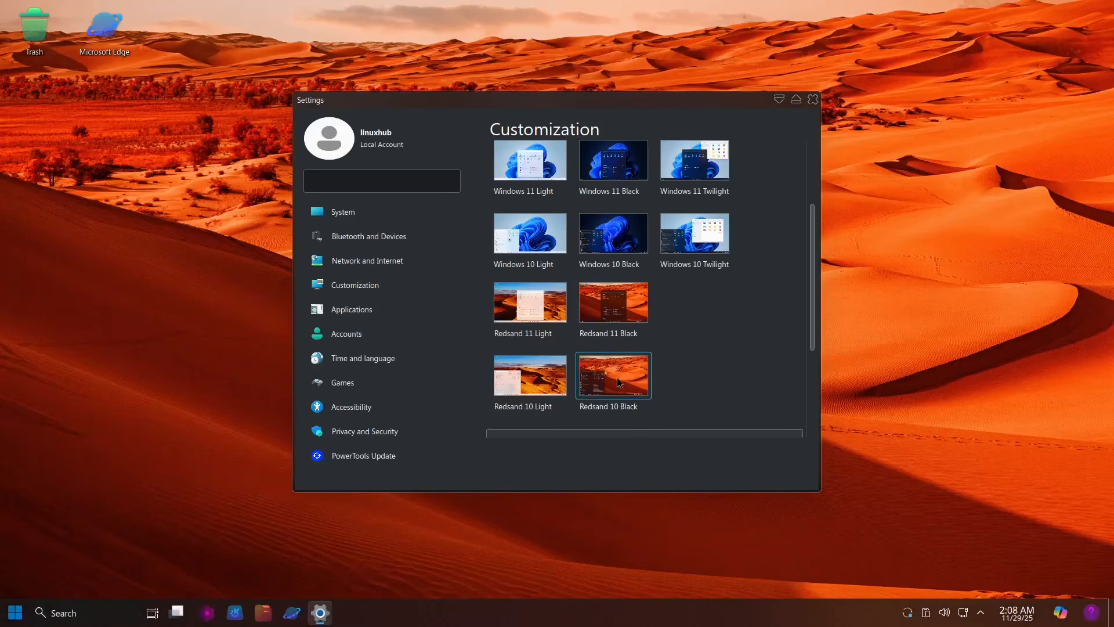
{"action": "left_click", "coordinate": [616, 160]}
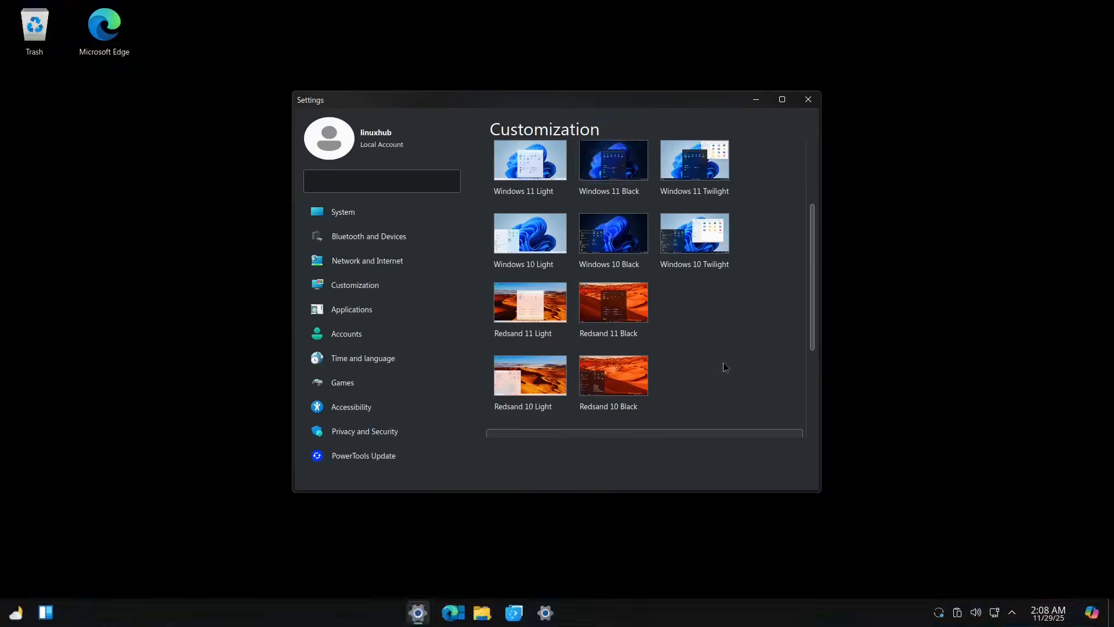
{"action": "scroll", "coordinate": [724, 363], "scroll_direction": "down", "scroll_amount": 3}
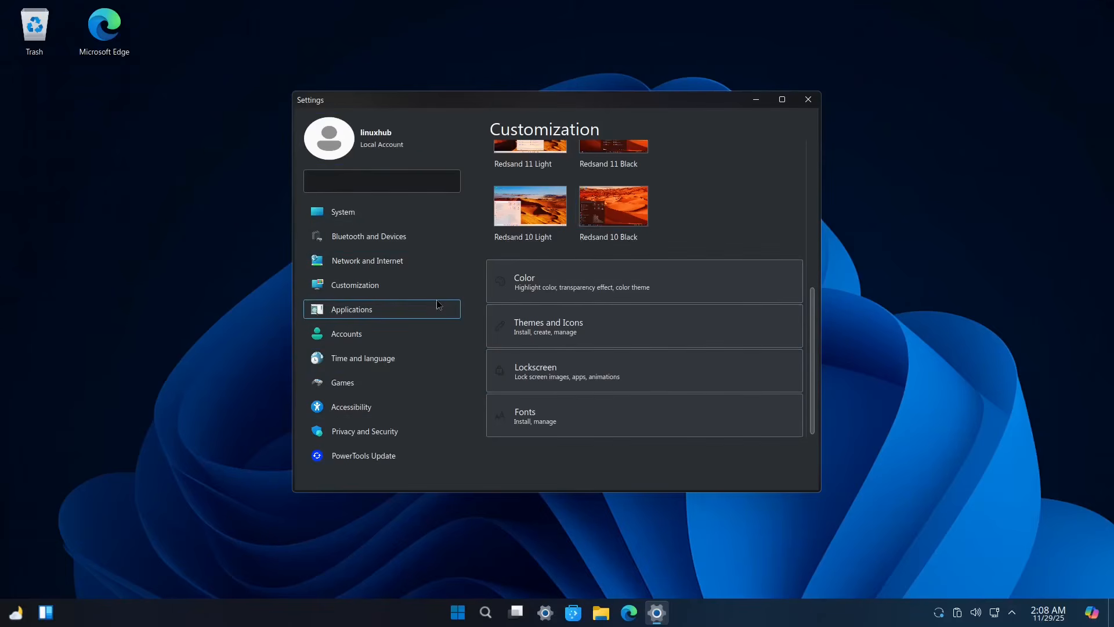
{"action": "left_click", "coordinate": [809, 100]}
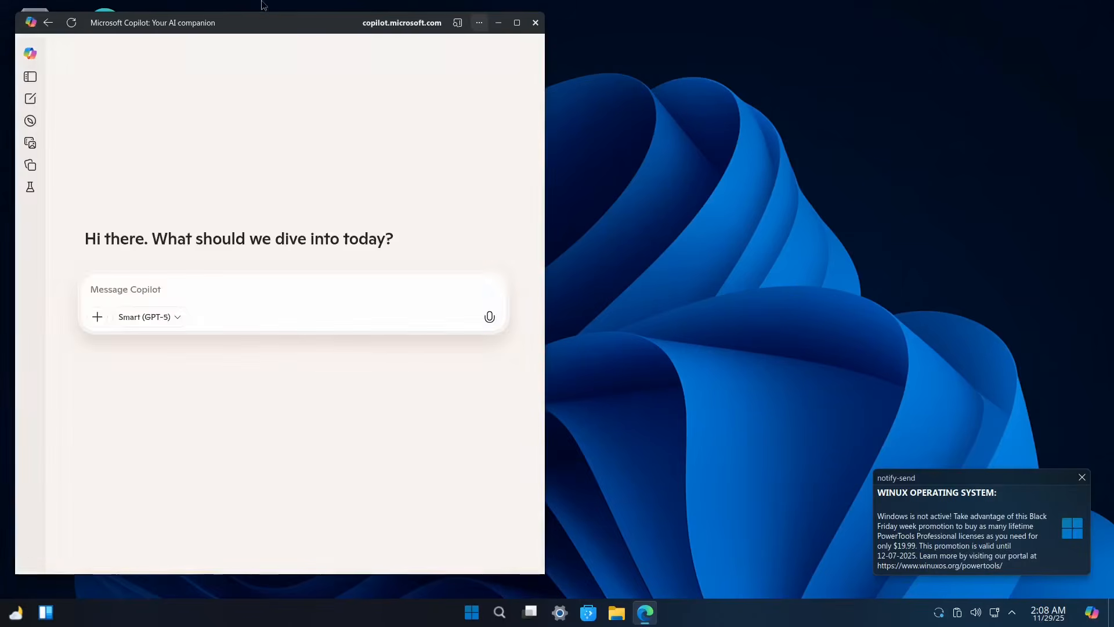
Step: Launch Microsoft Edge, dismiss the activation notice, and close Edge from its taskbar menu
{"action": "double_click", "coordinate": [263, 6]}
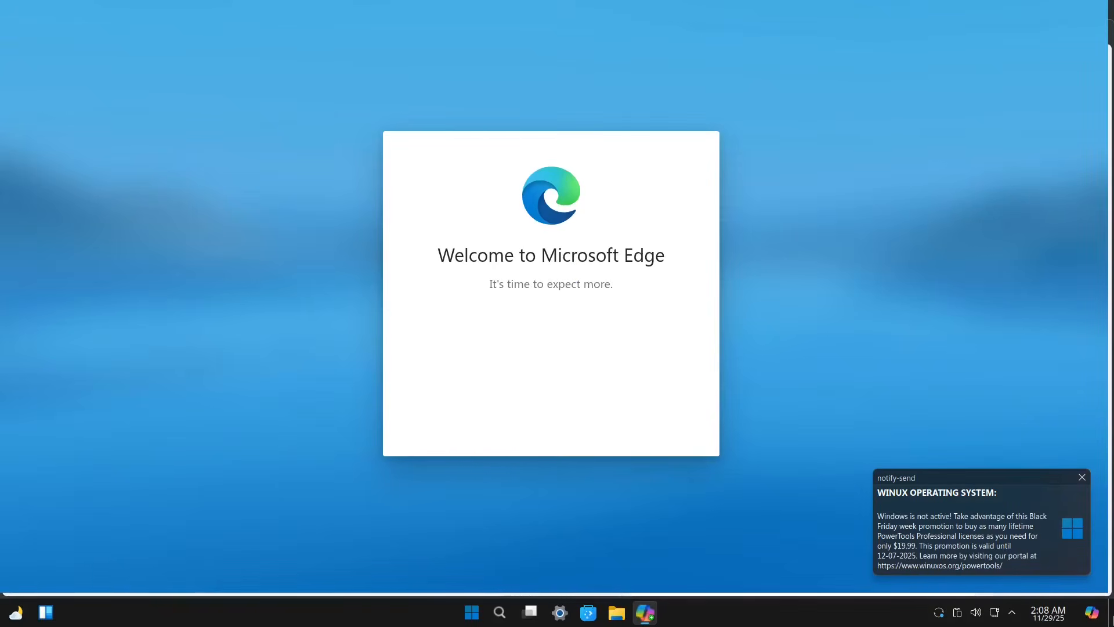
{"action": "left_click", "coordinate": [1082, 476]}
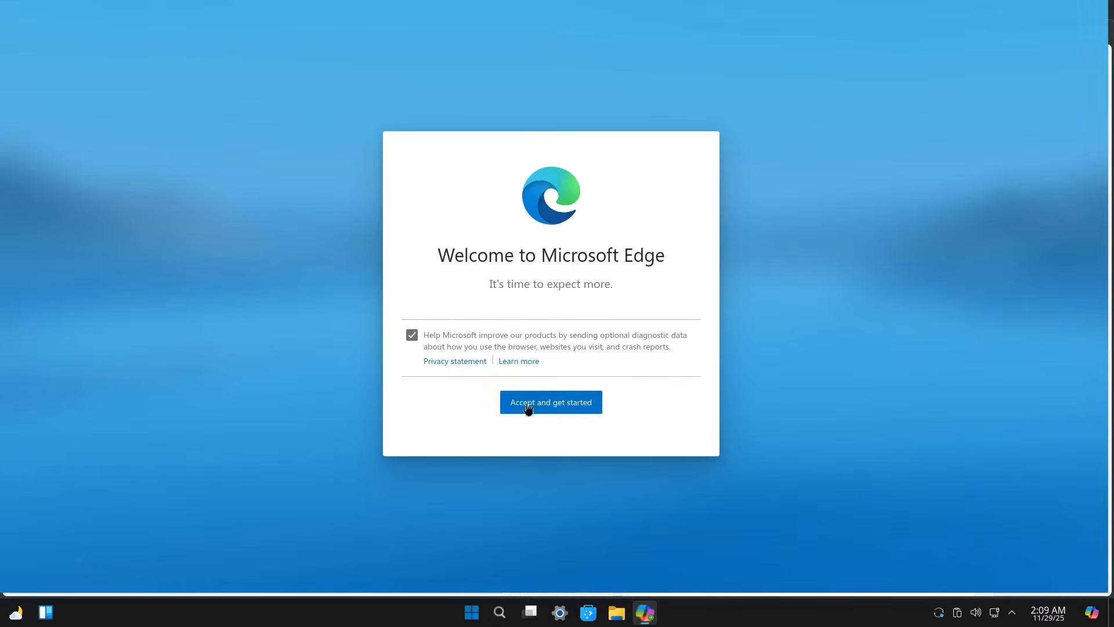
{"action": "right_click", "coordinate": [646, 616]}
{"action": "left_click", "coordinate": [672, 590]}
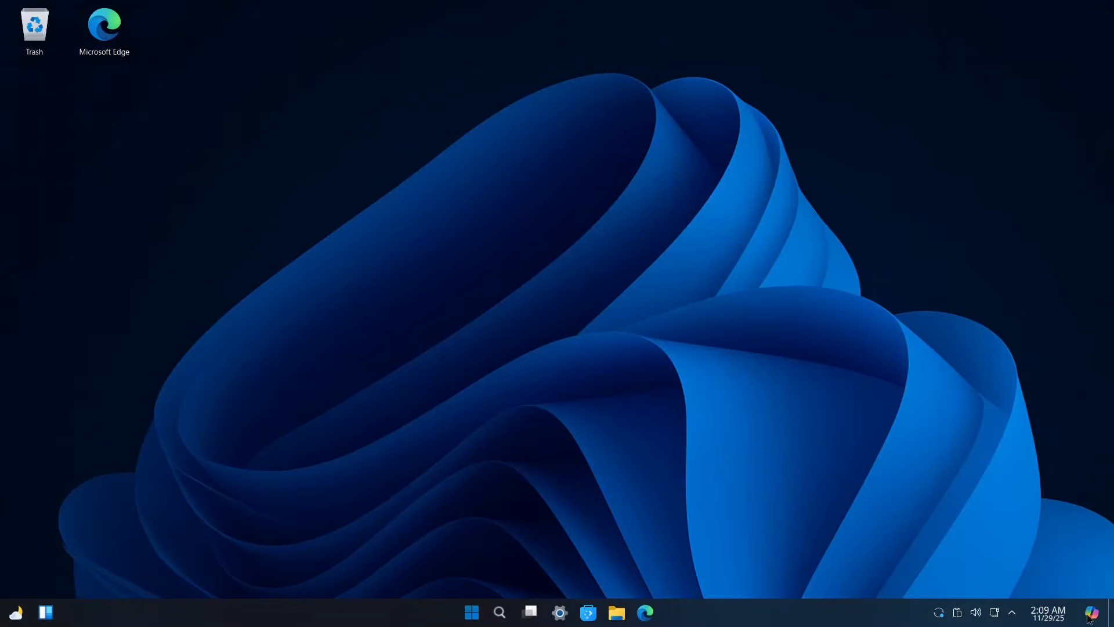
Step: Open Copilot from the tray, move it to the screen centre, and close it
{"action": "left_click", "coordinate": [1090, 615]}
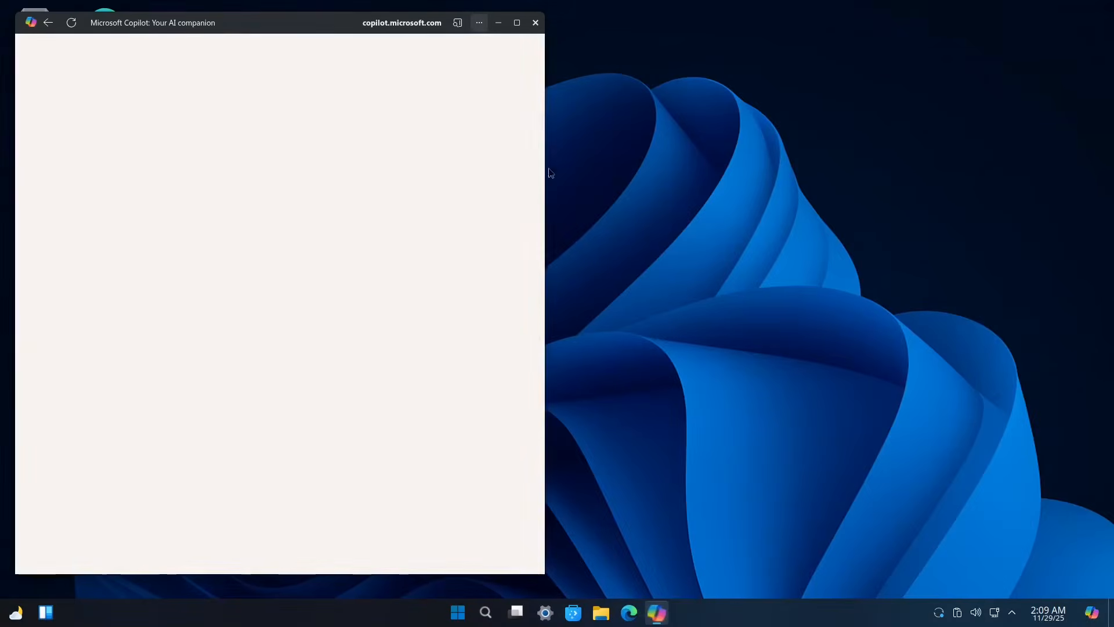
{"action": "left_click_drag", "start_coordinate": [241, 23], "coordinate": [519, 33]}
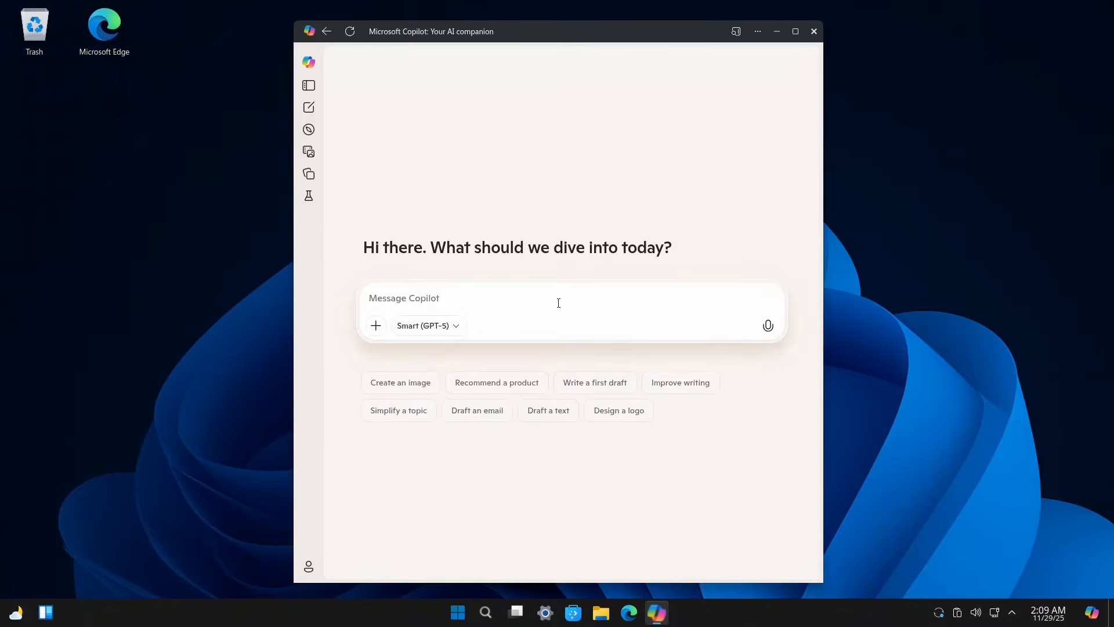
{"action": "left_click", "coordinate": [813, 32]}
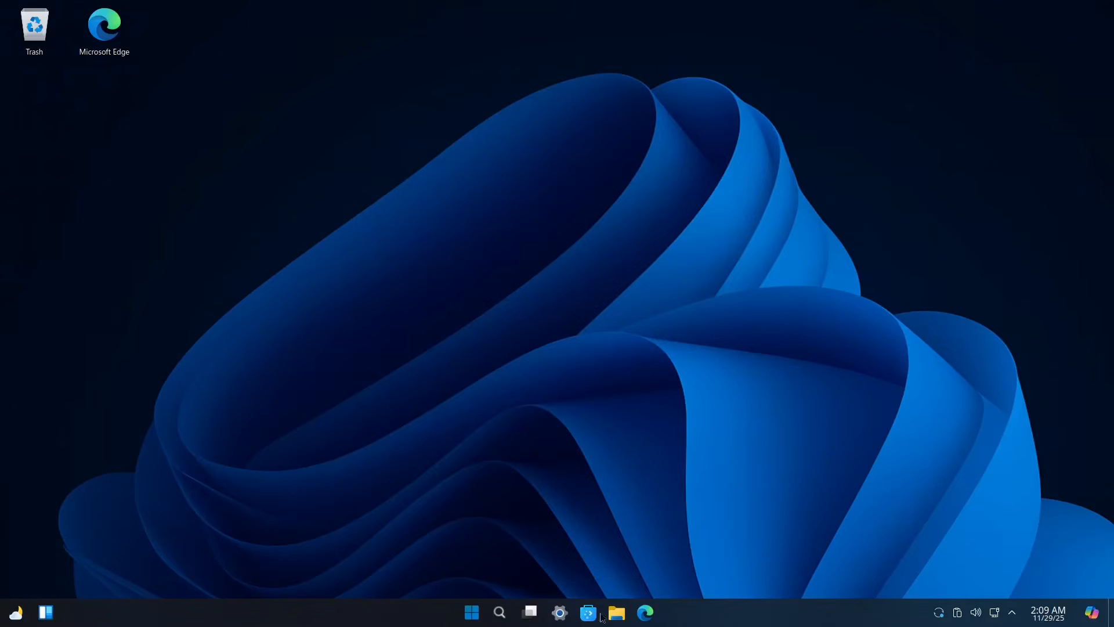
Step: Search for 'los angeles' in the weather widget's location settings
{"action": "left_click", "coordinate": [15, 616]}
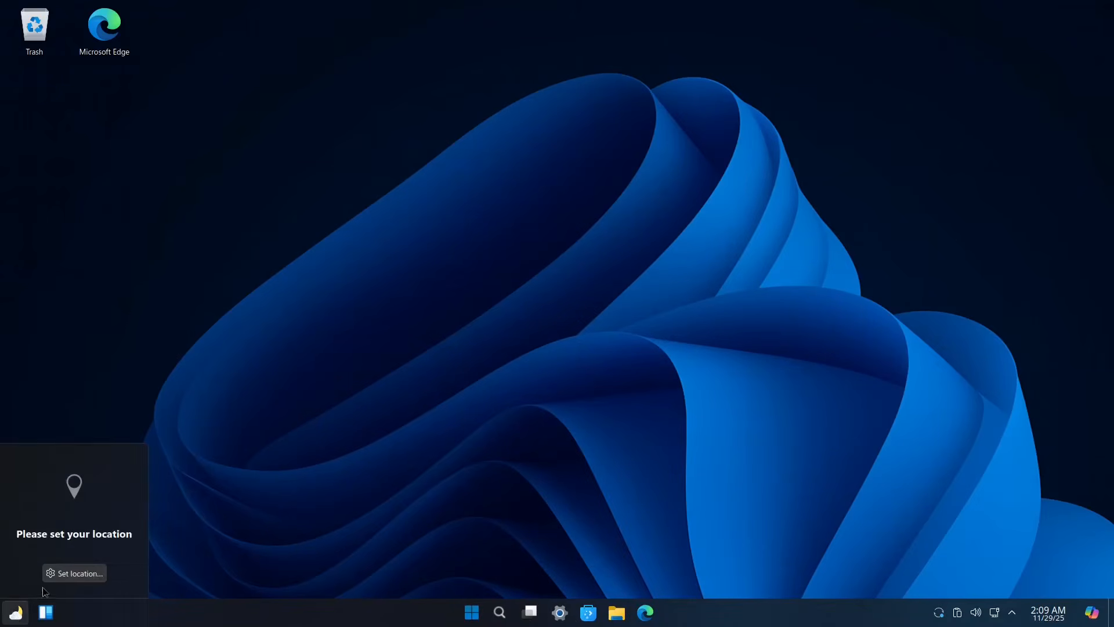
{"action": "left_click", "coordinate": [67, 574]}
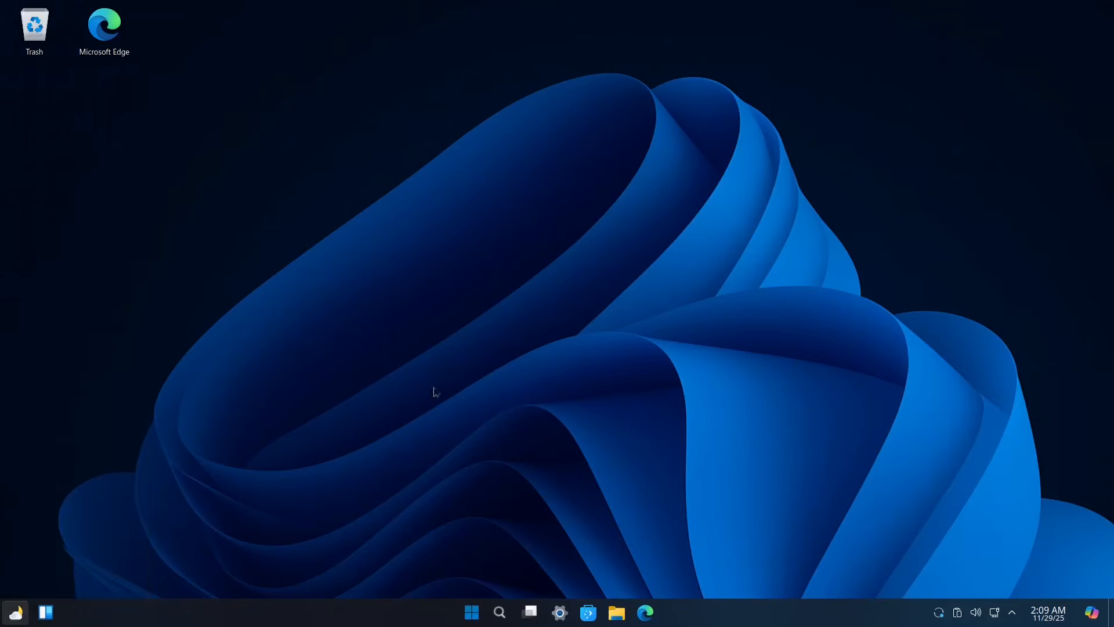
{"action": "left_click", "coordinate": [485, 240]}
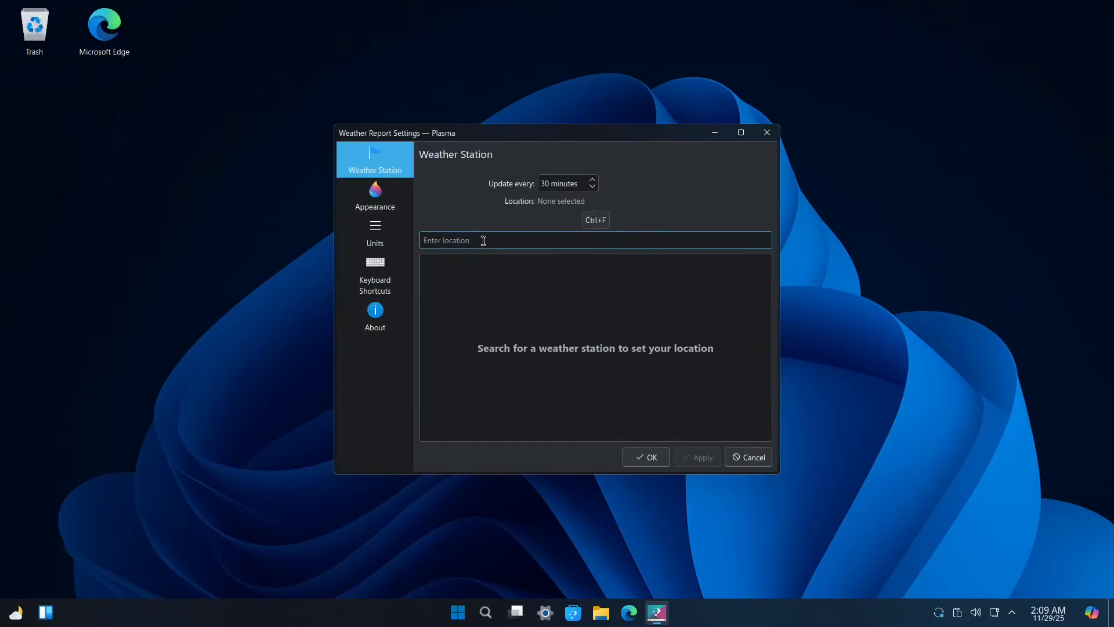
{"action": "type", "text": "los a"}
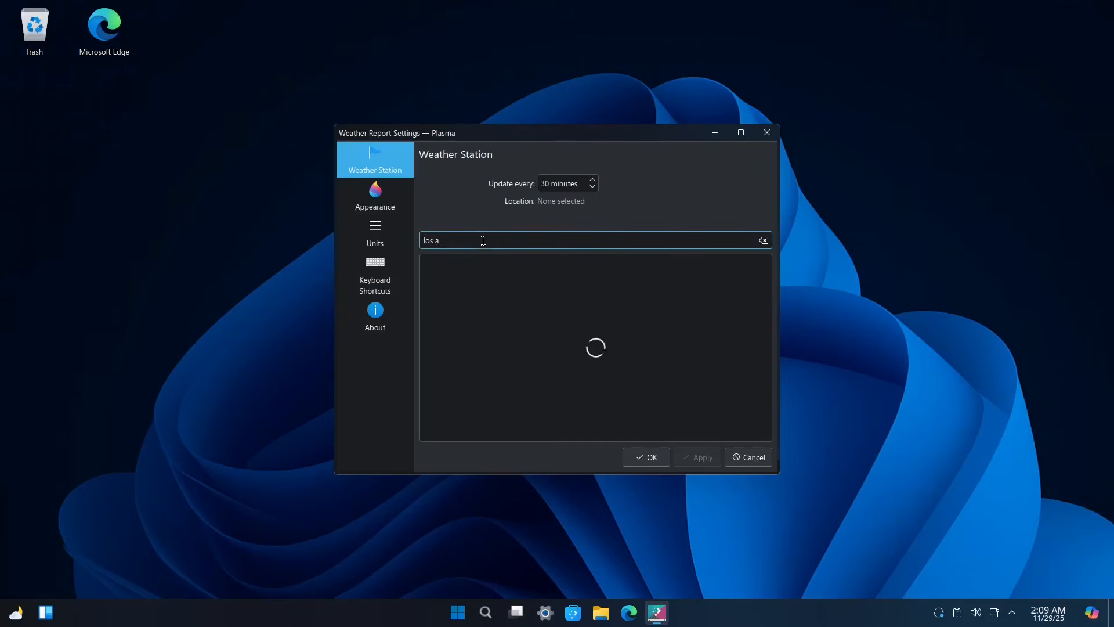
{"action": "type", "text": "ngeles"}
{"action": "key", "text": "Return"}
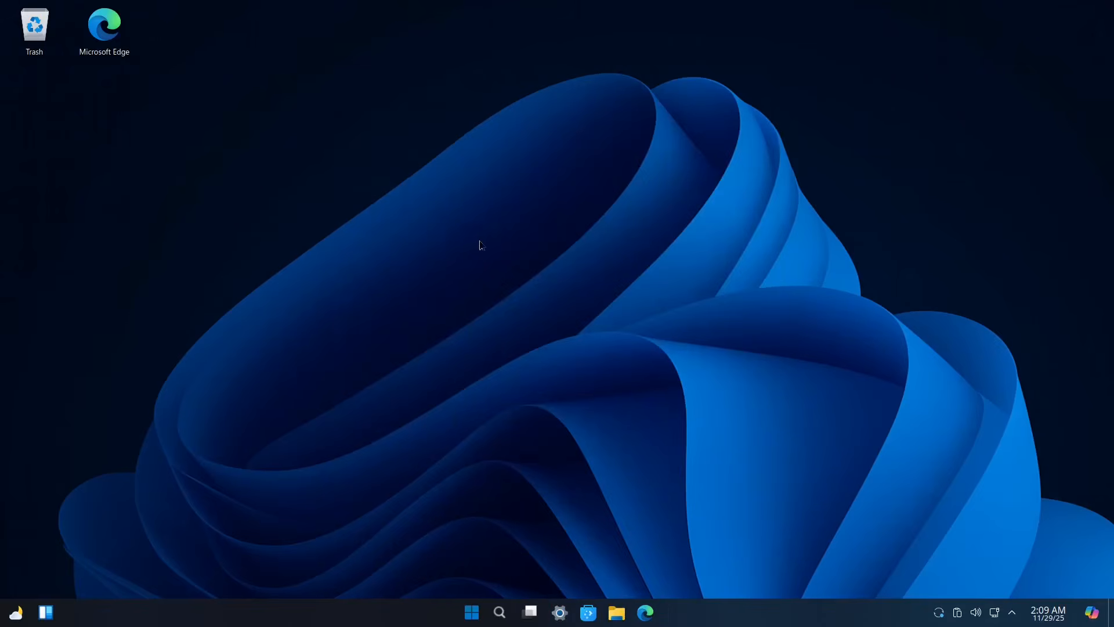
Step: Select Los Angeles, California, US as the weather location and view its forecast
{"action": "left_click", "coordinate": [15, 617]}
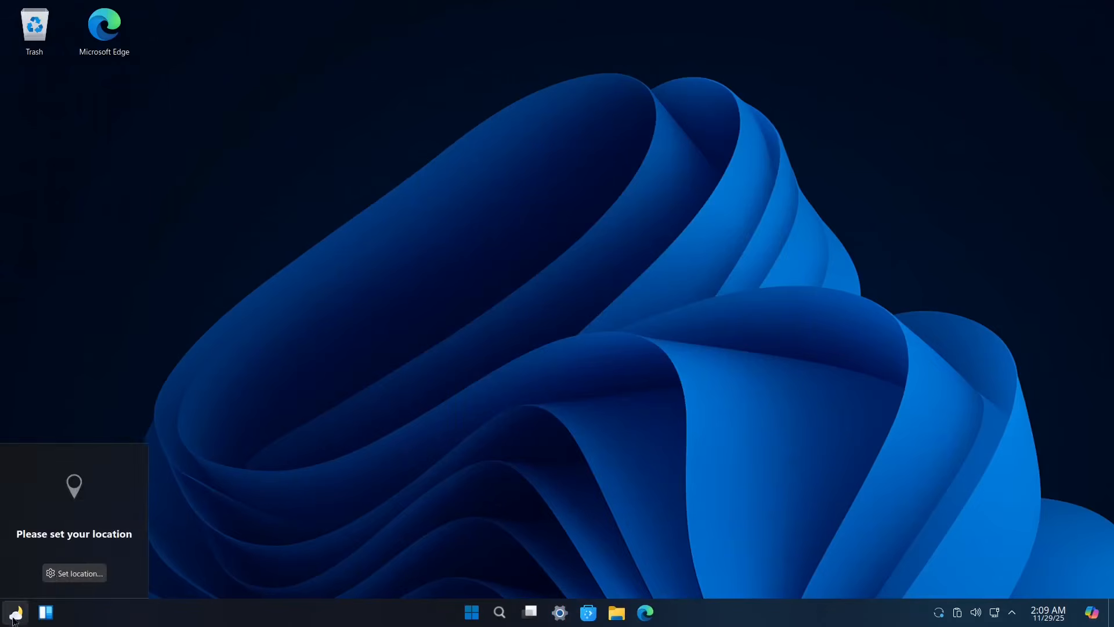
{"action": "left_click", "coordinate": [56, 575]}
{"action": "left_click", "coordinate": [482, 238]}
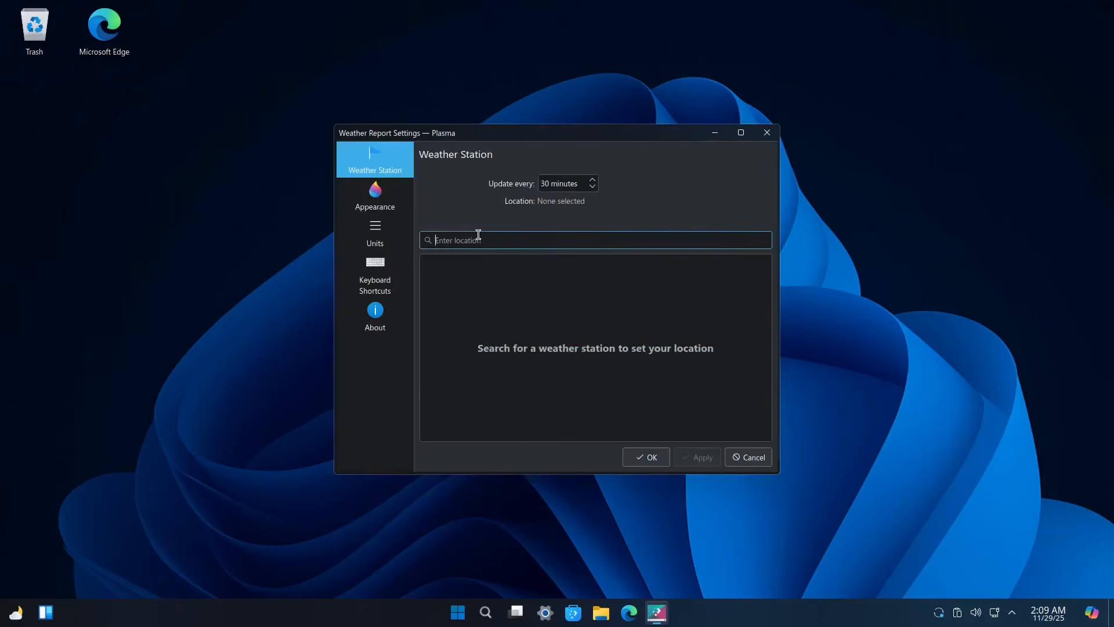
{"action": "type", "text": "los angeles"}
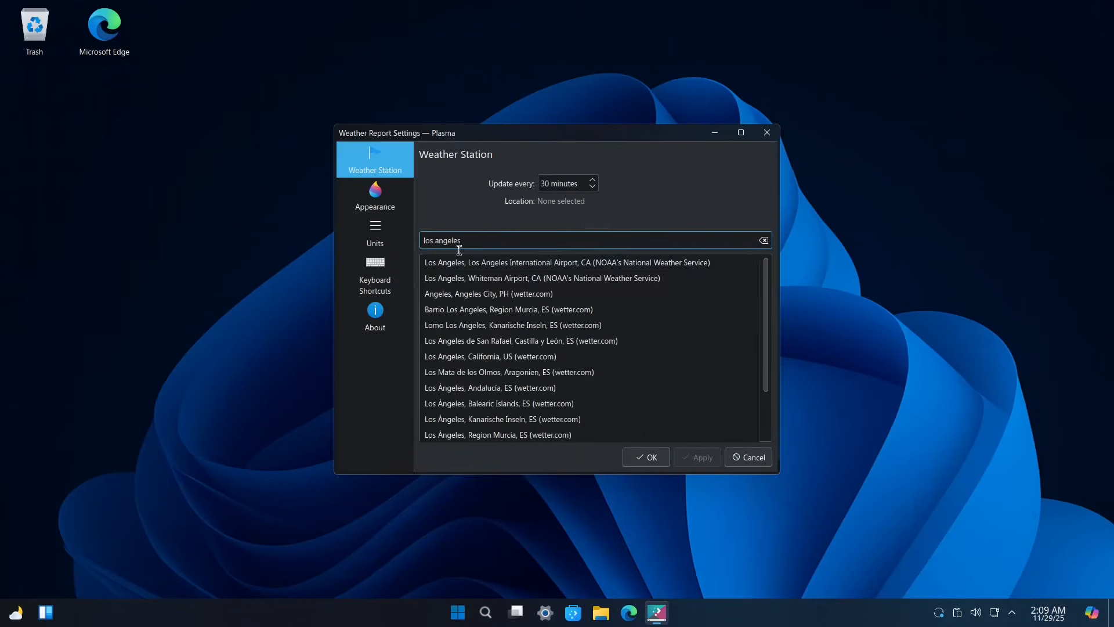
{"action": "left_click", "coordinate": [486, 360]}
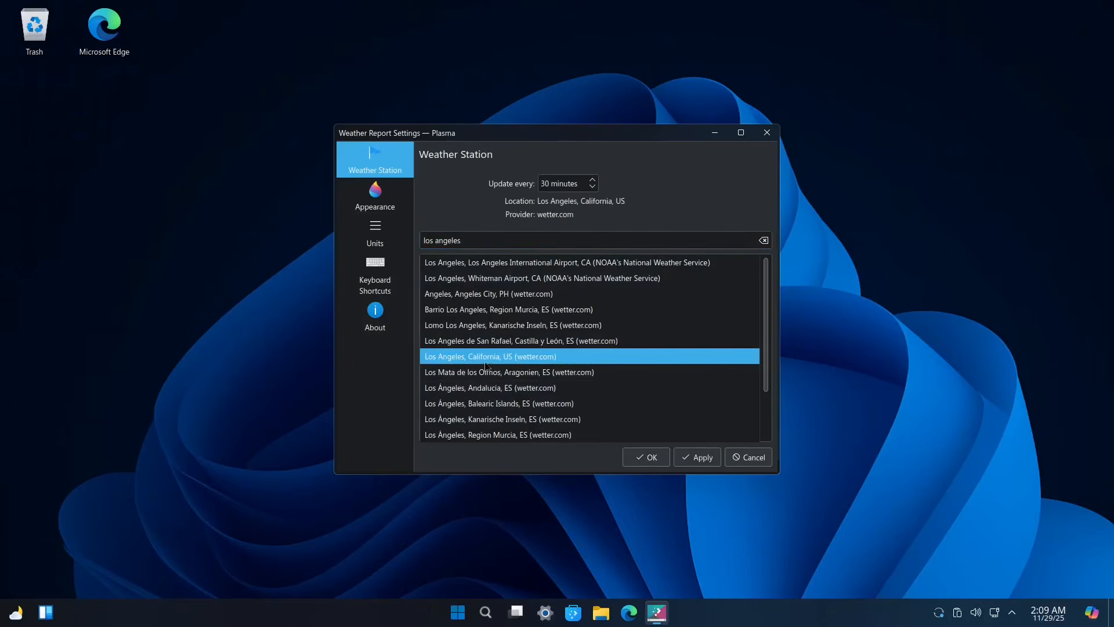
{"action": "left_click", "coordinate": [651, 458]}
{"action": "left_click", "coordinate": [17, 616]}
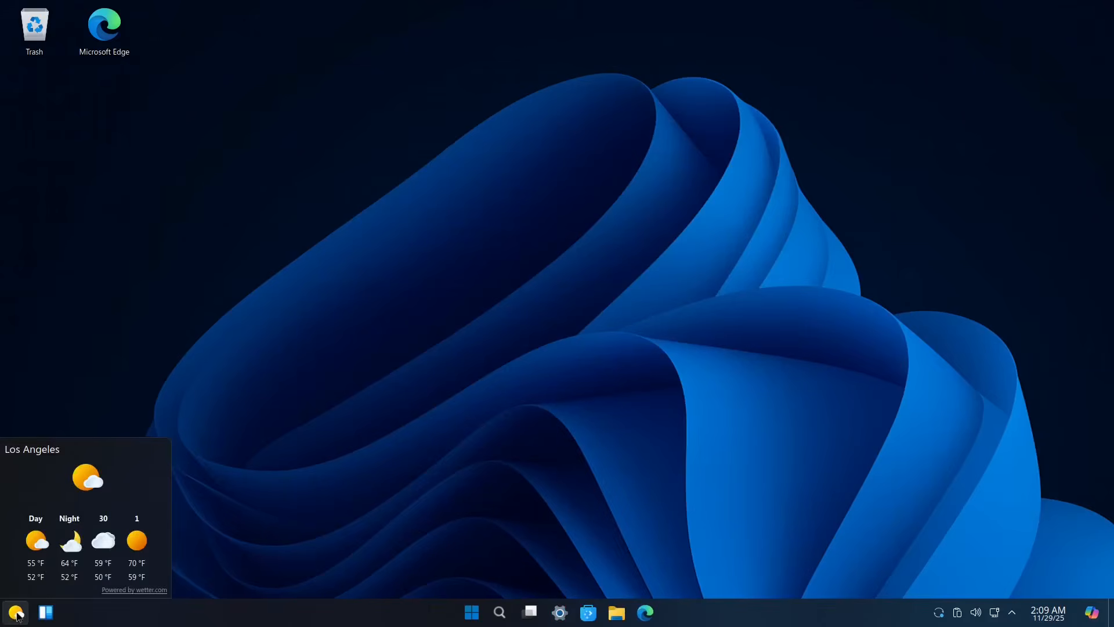
{"action": "left_click", "coordinate": [420, 380]}
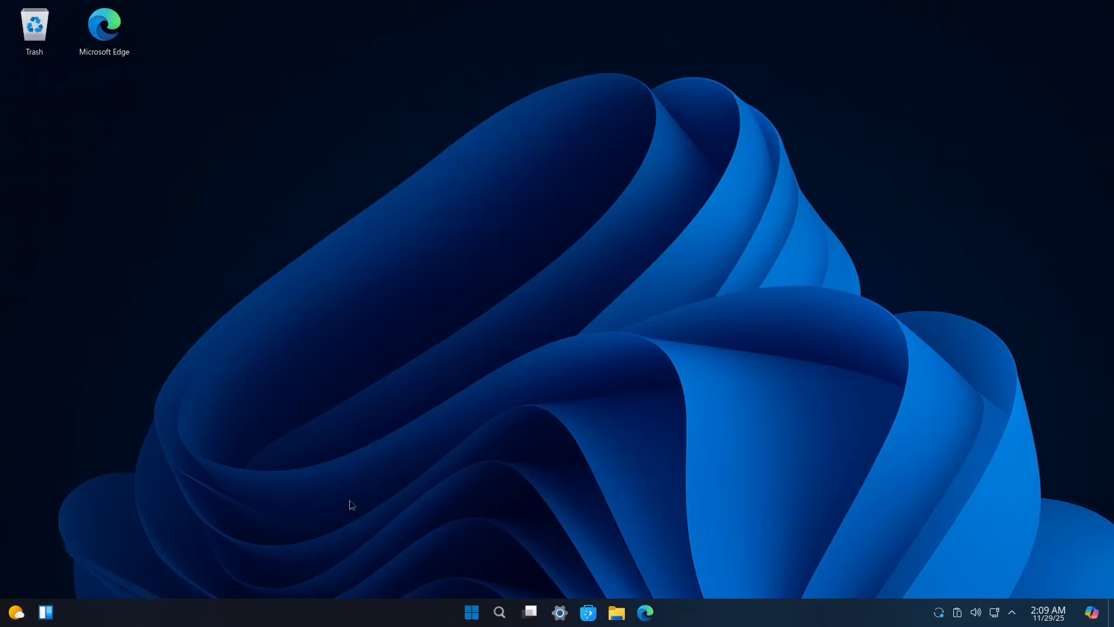
Step: Open the Start menu's All apps list, scroll through it, and return to the desktop
{"action": "left_click", "coordinate": [473, 614]}
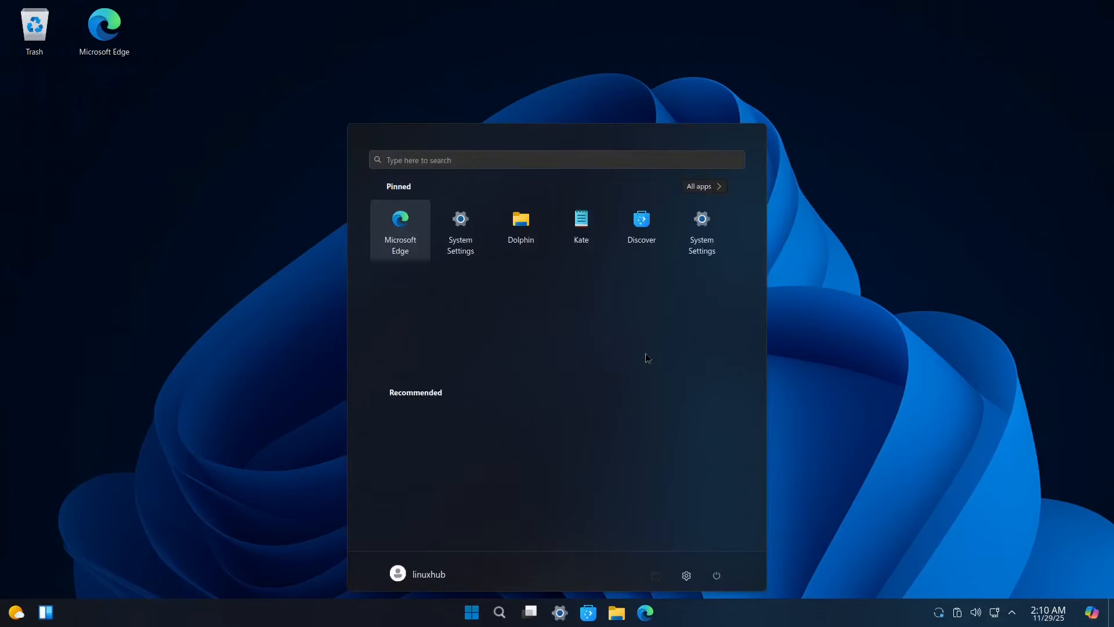
{"action": "left_click", "coordinate": [709, 187]}
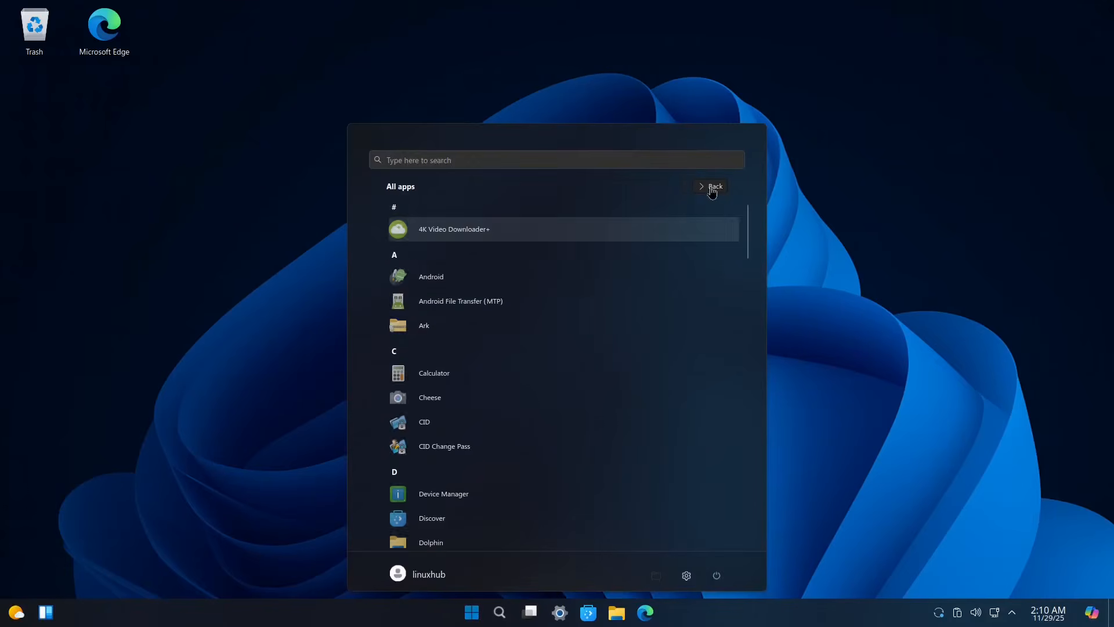
{"action": "scroll", "coordinate": [591, 325], "scroll_direction": "down", "scroll_amount": 10}
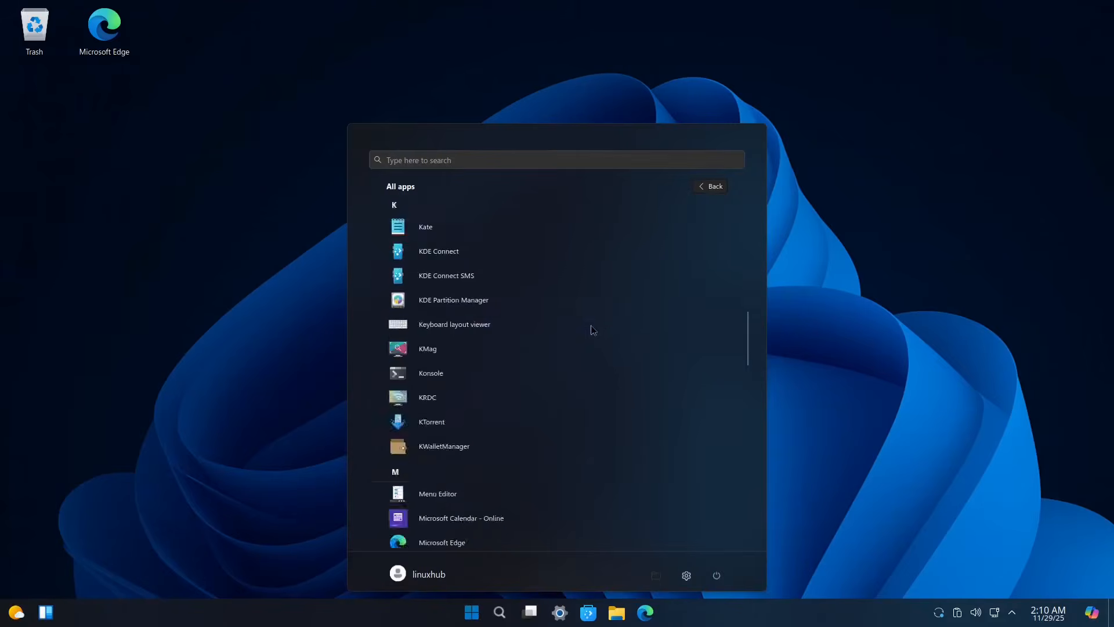
{"action": "scroll", "coordinate": [590, 328], "scroll_direction": "down", "scroll_amount": 12}
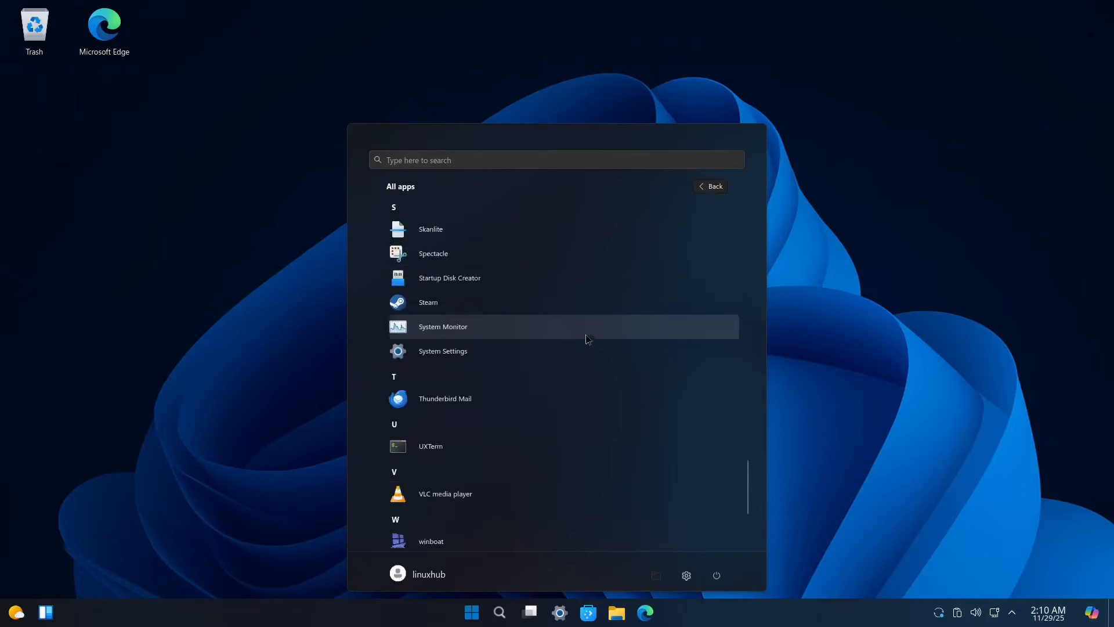
{"action": "scroll", "coordinate": [587, 339], "scroll_direction": "down", "scroll_amount": 3}
{"action": "scroll", "coordinate": [576, 360], "scroll_direction": "up", "scroll_amount": 5}
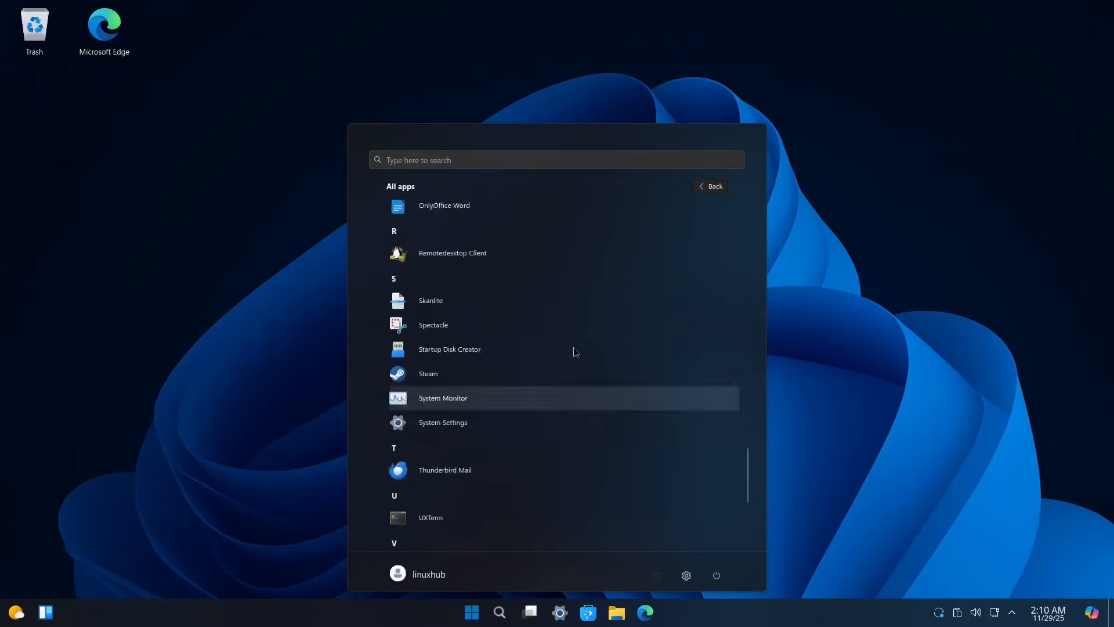
{"action": "scroll", "coordinate": [576, 352], "scroll_direction": "up", "scroll_amount": 12}
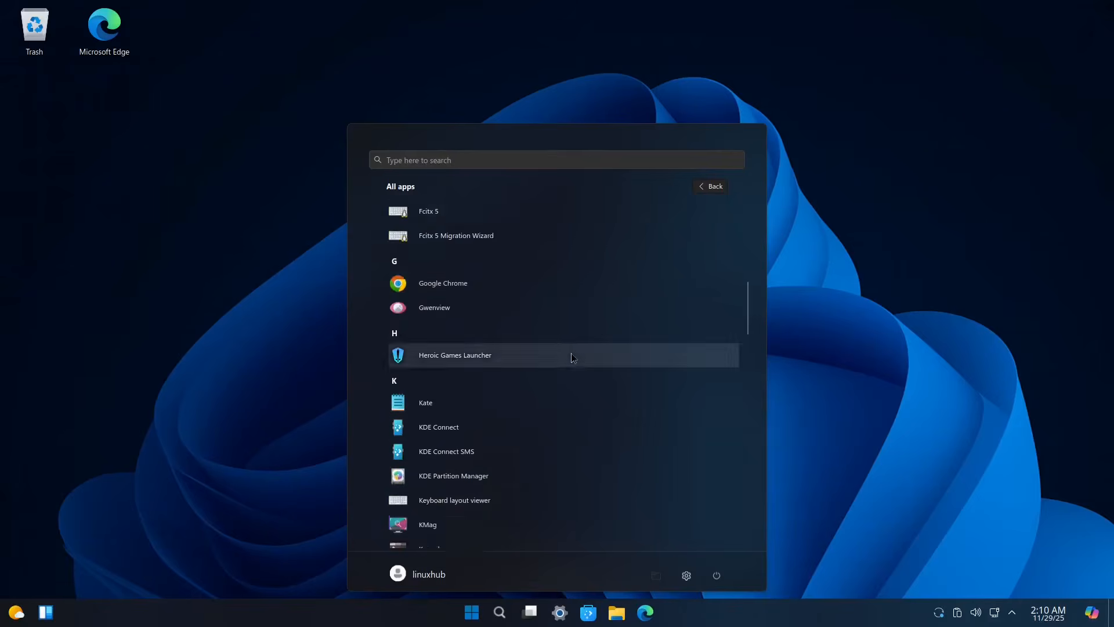
{"action": "scroll", "coordinate": [604, 343], "scroll_direction": "up", "scroll_amount": 1}
{"action": "scroll", "coordinate": [607, 329], "scroll_direction": "up", "scroll_amount": 3}
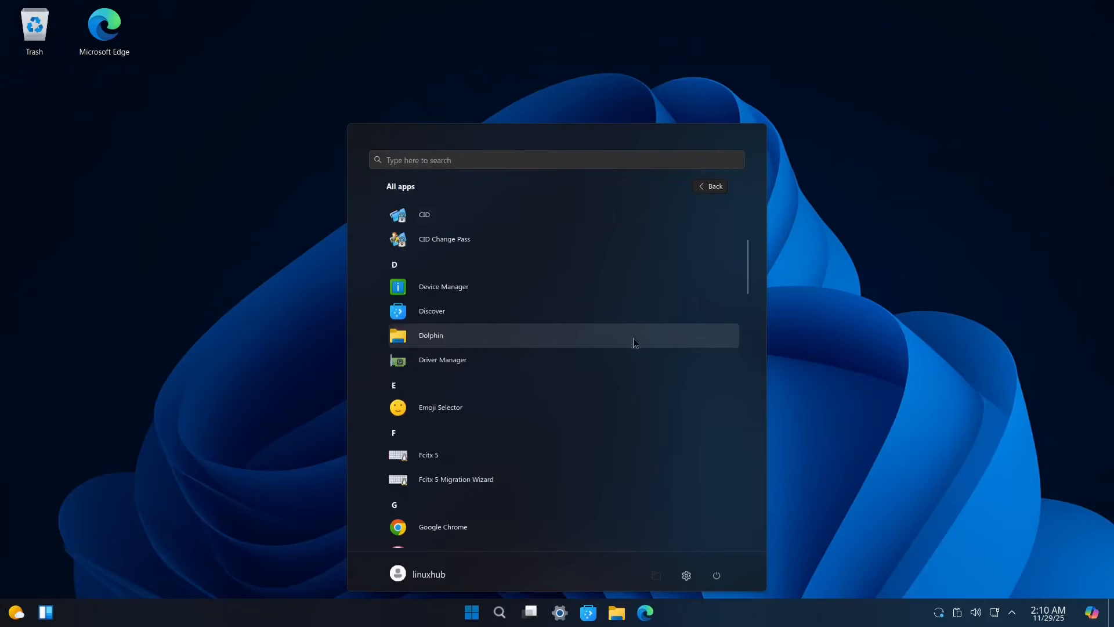
{"action": "scroll", "coordinate": [631, 341], "scroll_direction": "up", "scroll_amount": 5}
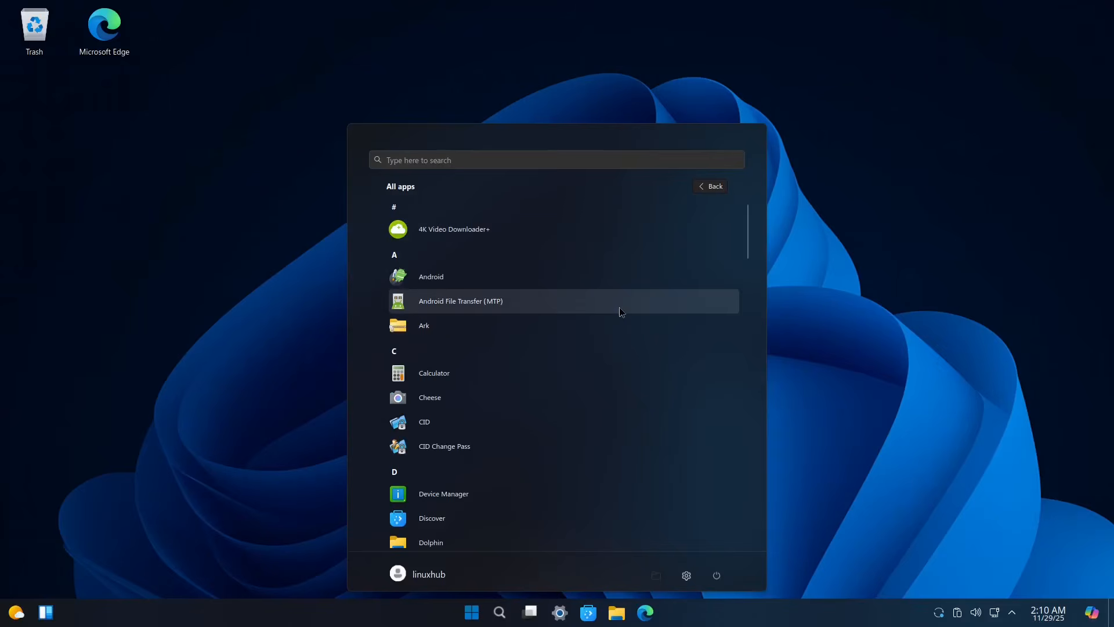
{"action": "left_click", "coordinate": [824, 196]}
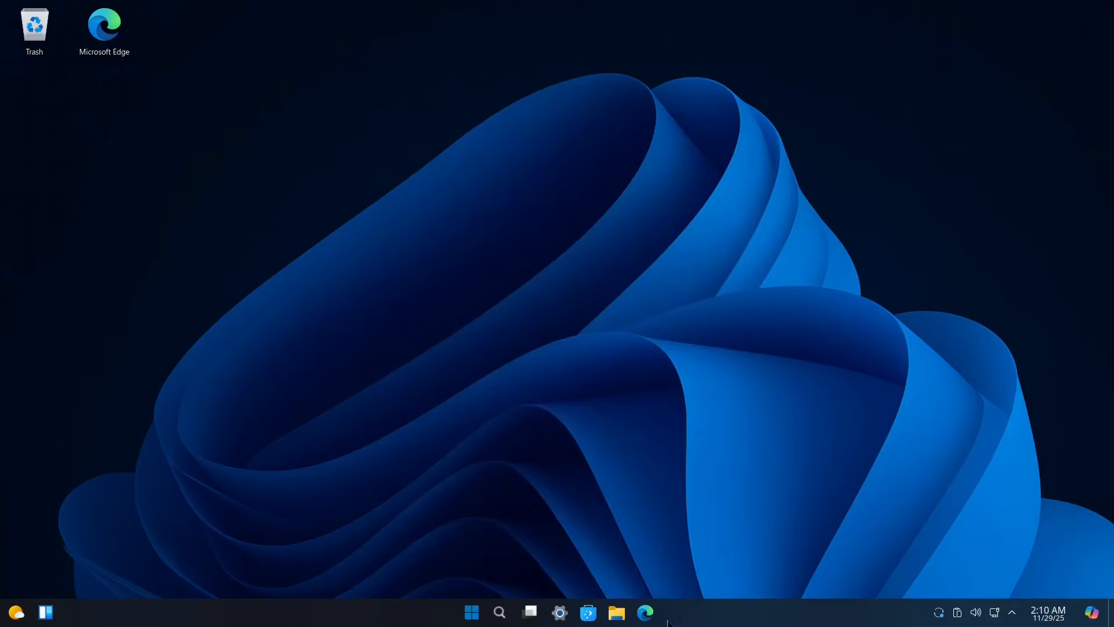
Step: Search 'winux' in Edge, open the SourceForge Winux Operating System page, and reject optional cookies
{"action": "left_click", "coordinate": [646, 613]}
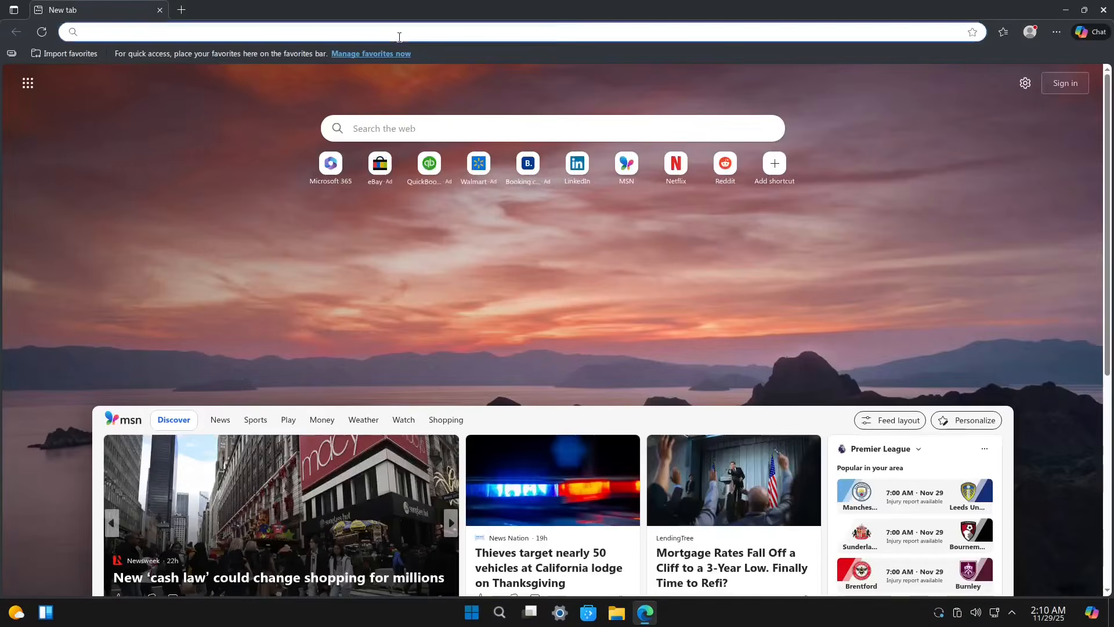
{"action": "left_click", "coordinate": [399, 37]}
{"action": "type", "text": "win"}
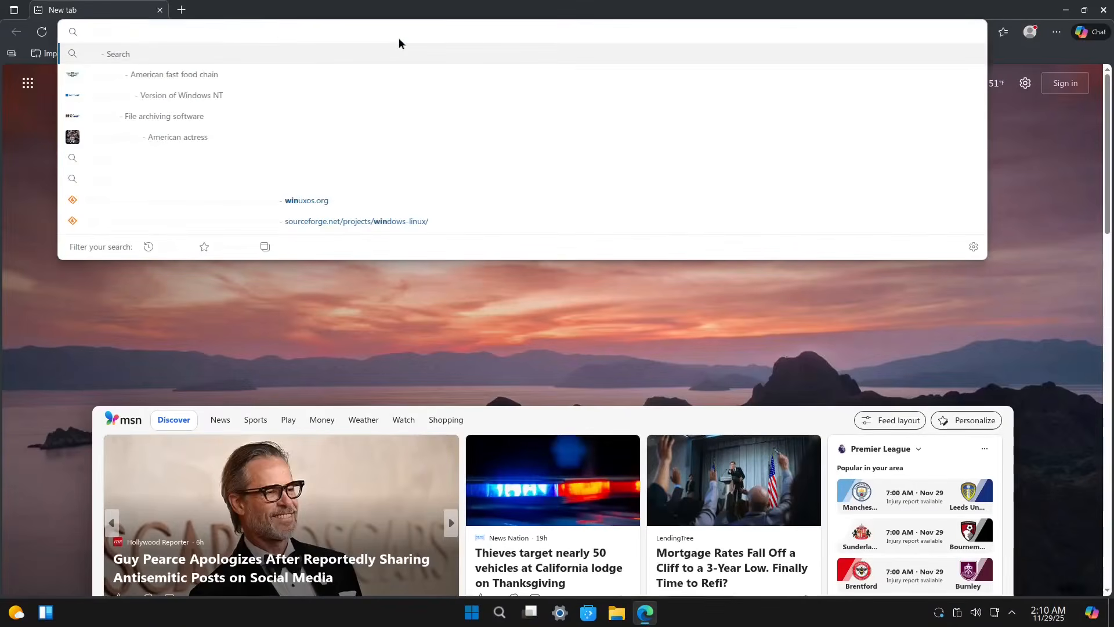
{"action": "type", "text": "ux"}
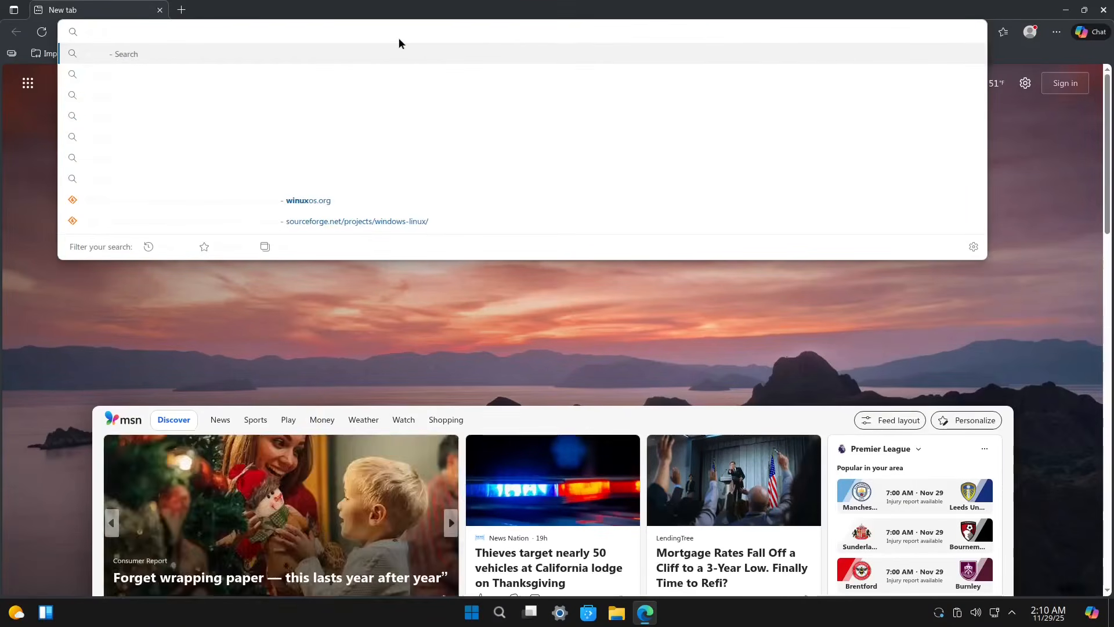
{"action": "key", "text": "Return"}
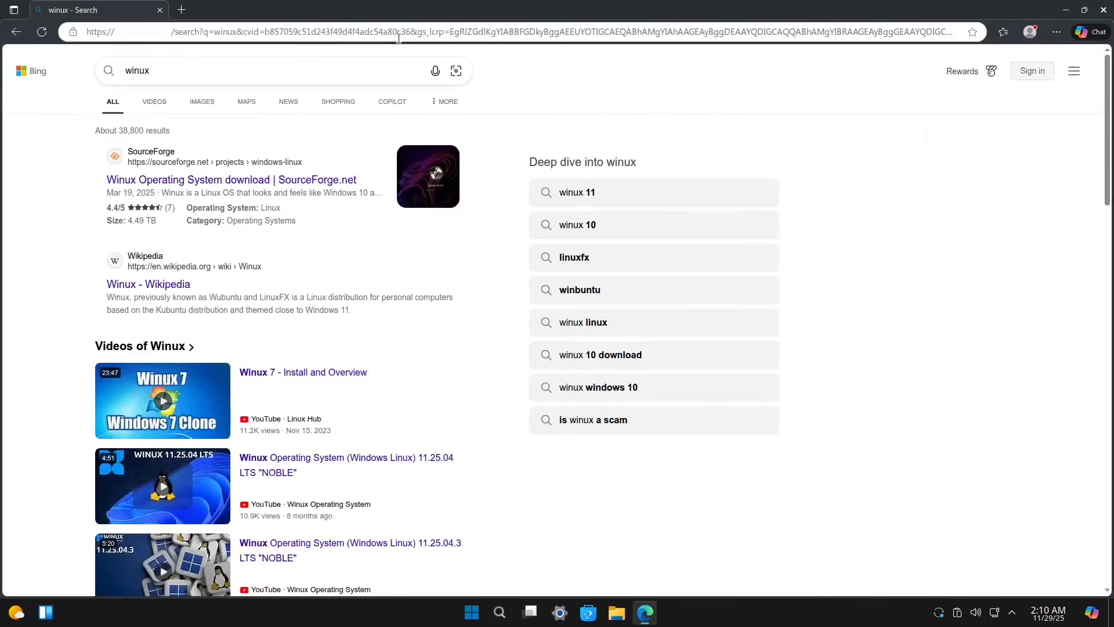
{"action": "left_click", "coordinate": [152, 186]}
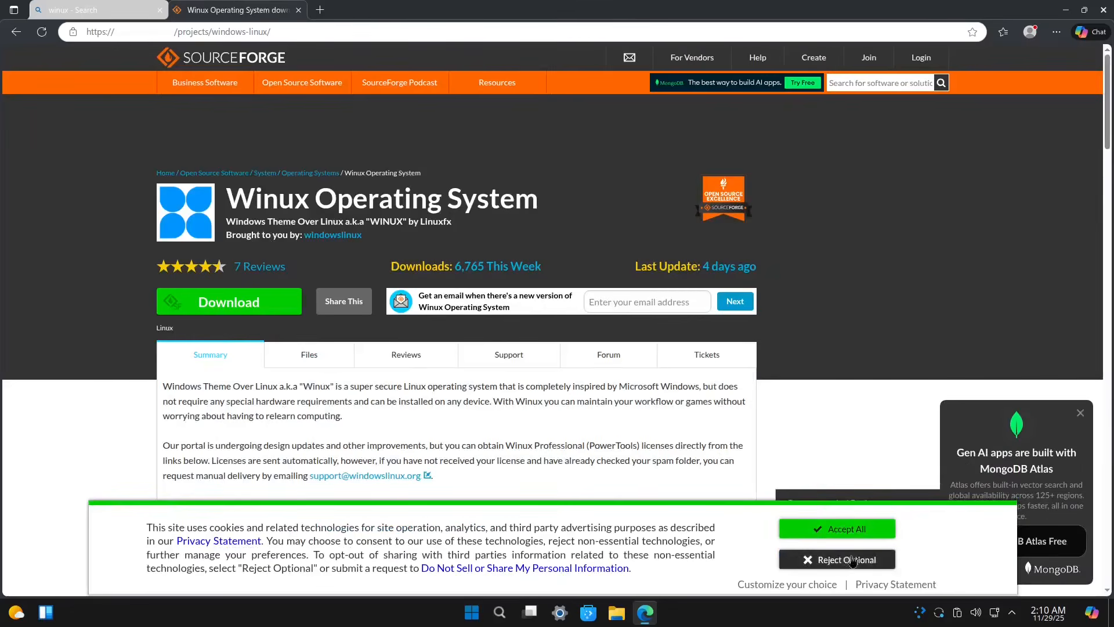
{"action": "left_click", "coordinate": [853, 529]}
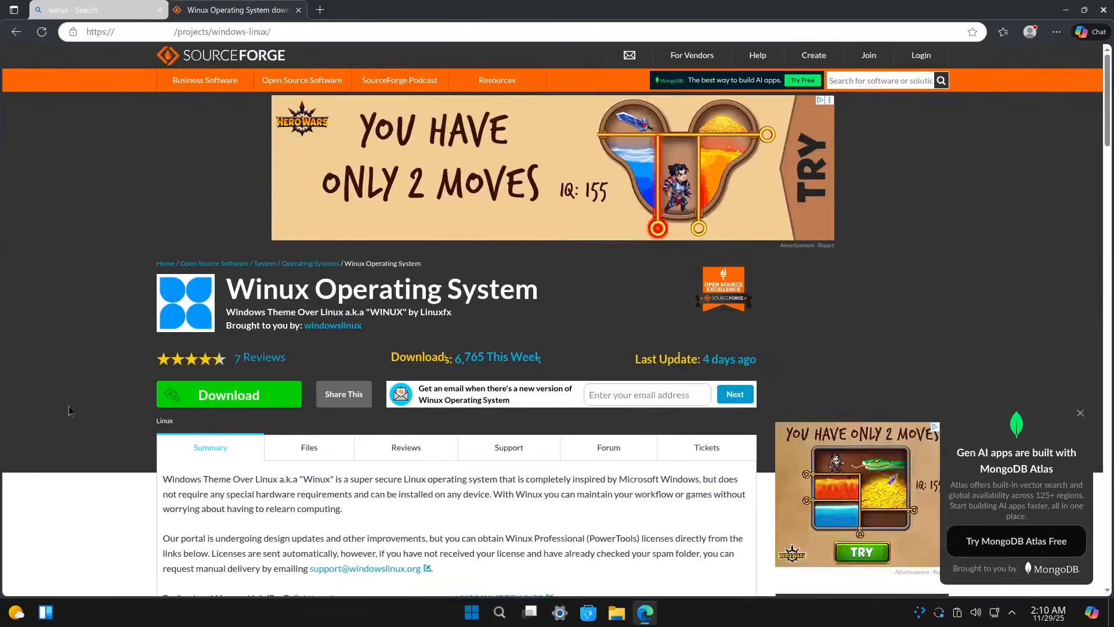
{"action": "scroll", "coordinate": [68, 410], "scroll_direction": "down", "scroll_amount": 4}
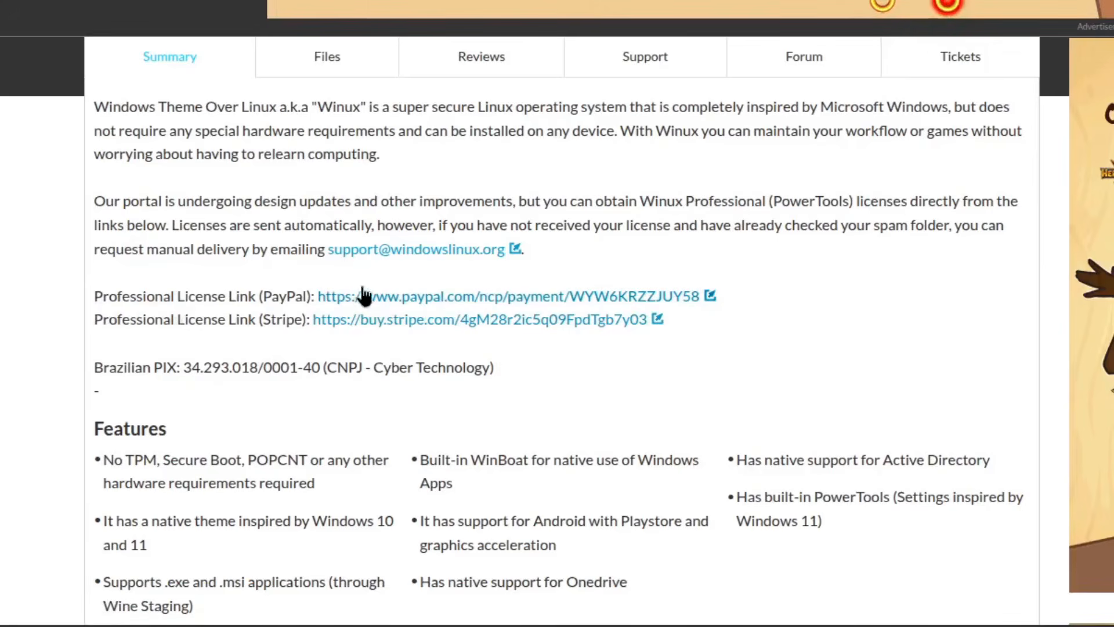
{"action": "double_click", "coordinate": [282, 298]}
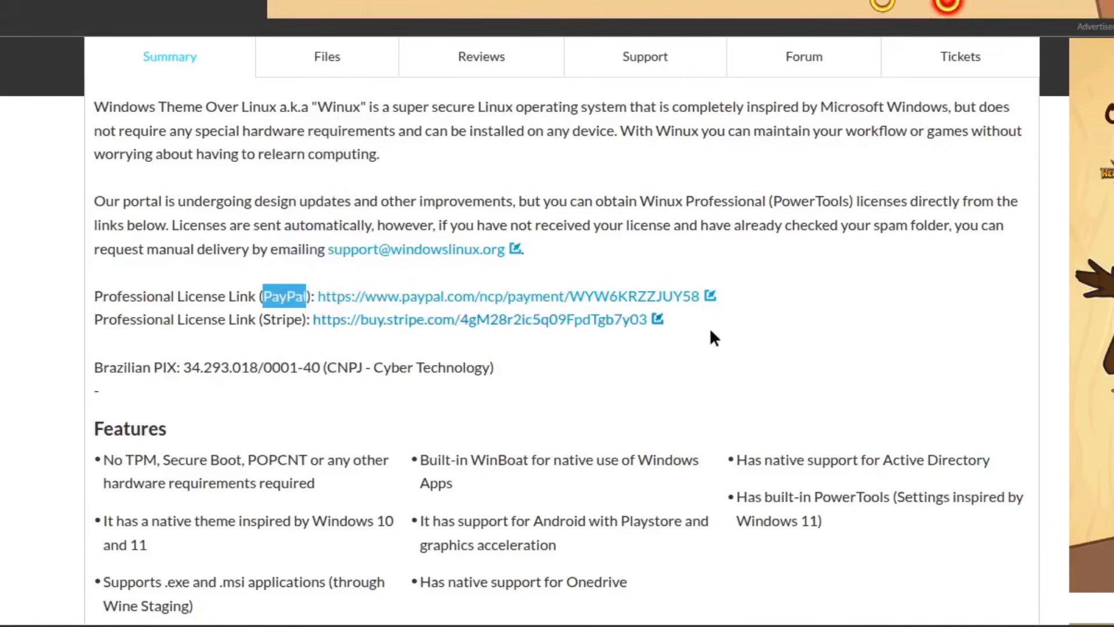
{"action": "left_click", "coordinate": [709, 329]}
{"action": "double_click", "coordinate": [282, 318]}
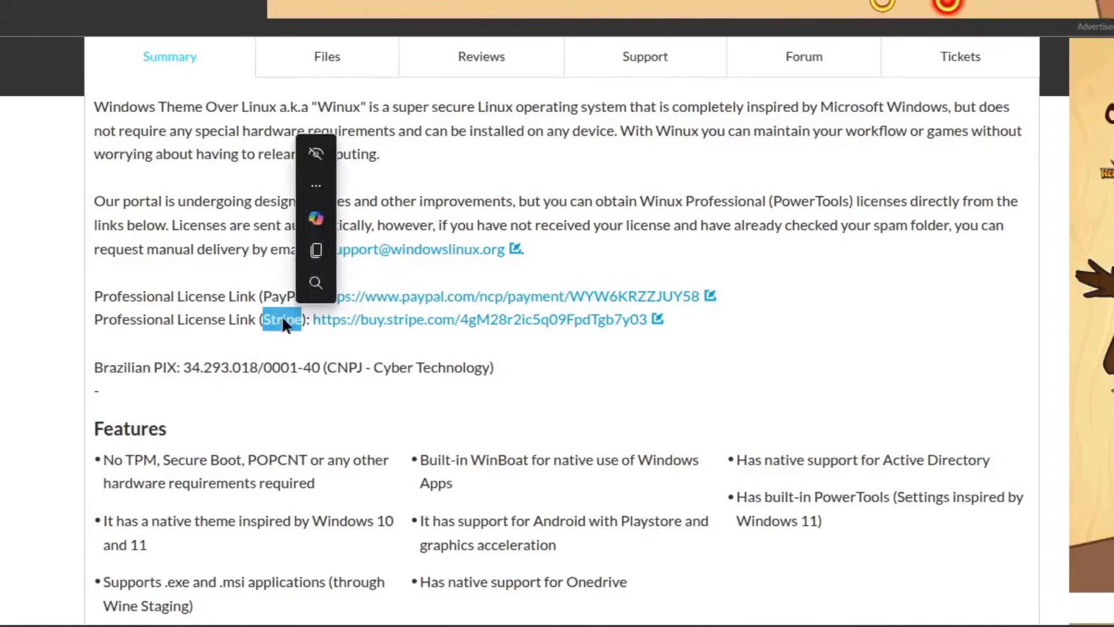
{"action": "left_click", "coordinate": [793, 328]}
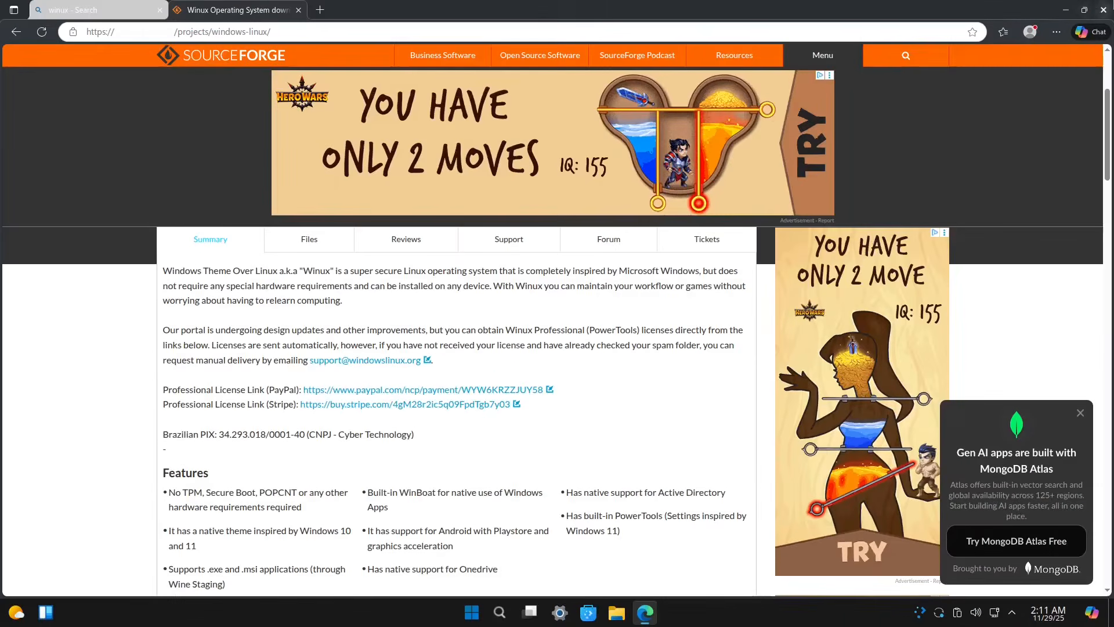
Step: Close Edge, then open Settings on the System page, scroll it, and close it
{"action": "left_click", "coordinate": [1104, 10]}
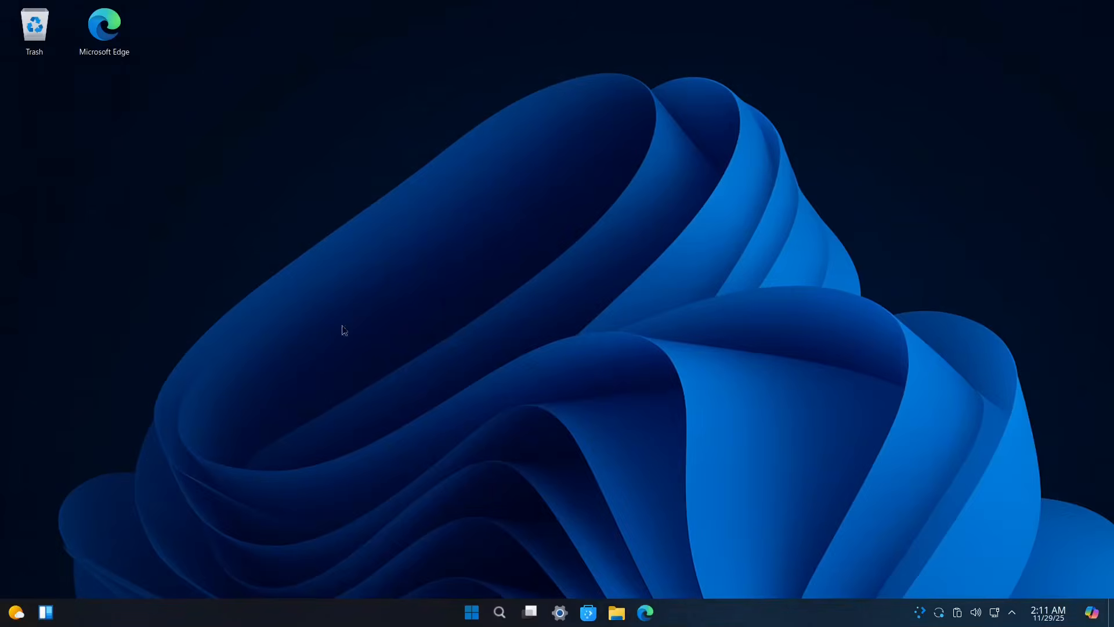
{"action": "left_click", "coordinate": [561, 617]}
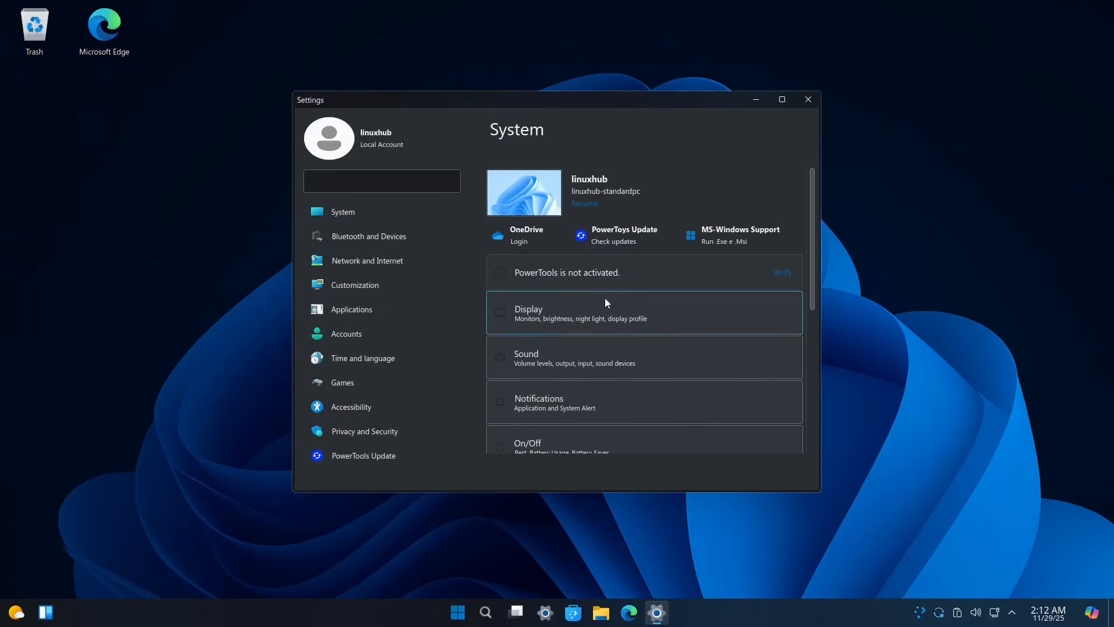
{"action": "scroll", "coordinate": [604, 300], "scroll_direction": "down", "scroll_amount": 5}
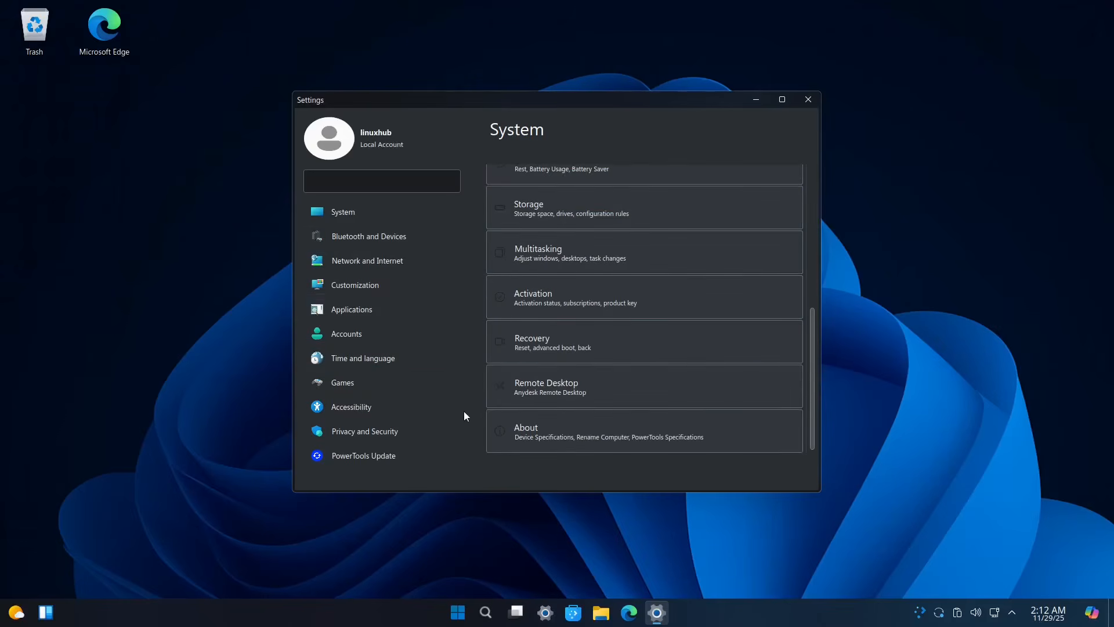
{"action": "left_click", "coordinate": [809, 101]}
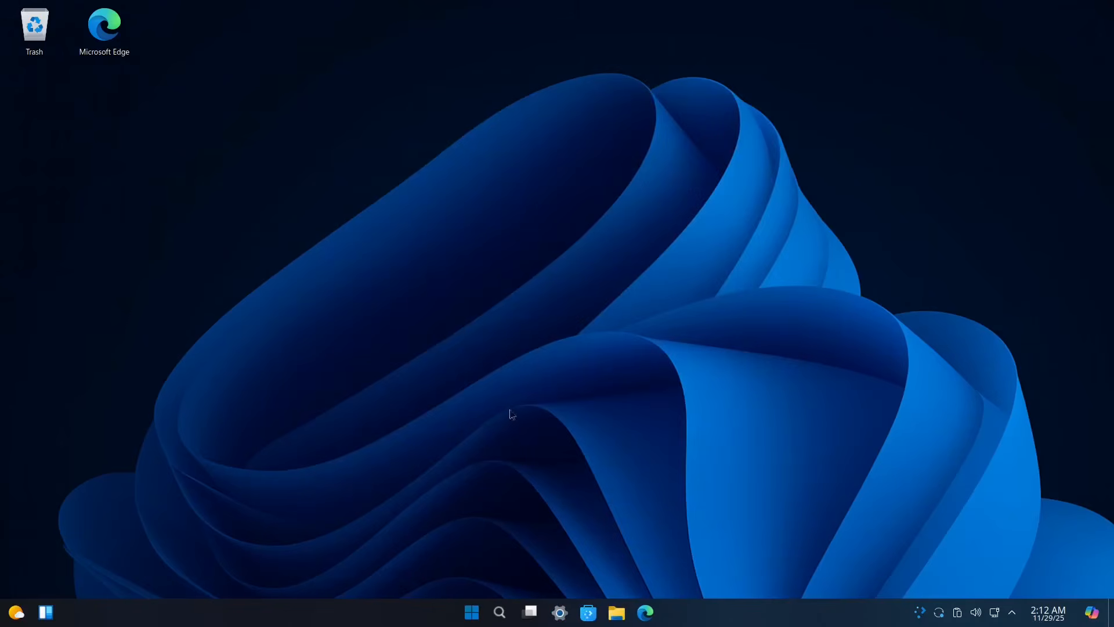
Step: Launch Konsole by searching the Start menu for 'term'
{"action": "left_click", "coordinate": [476, 614]}
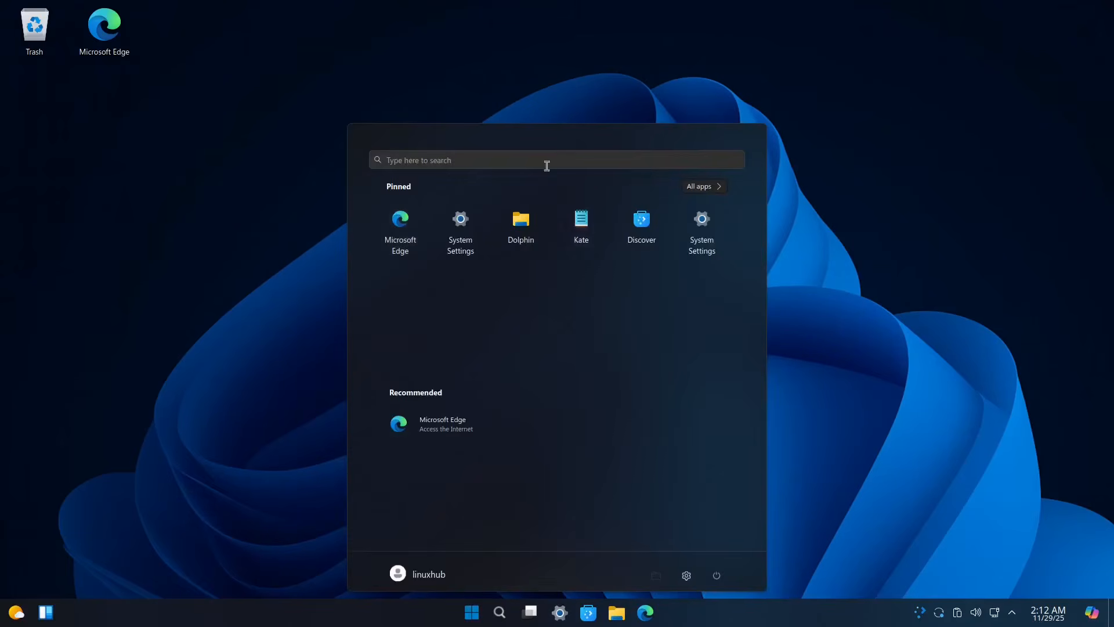
{"action": "left_click", "coordinate": [514, 160]}
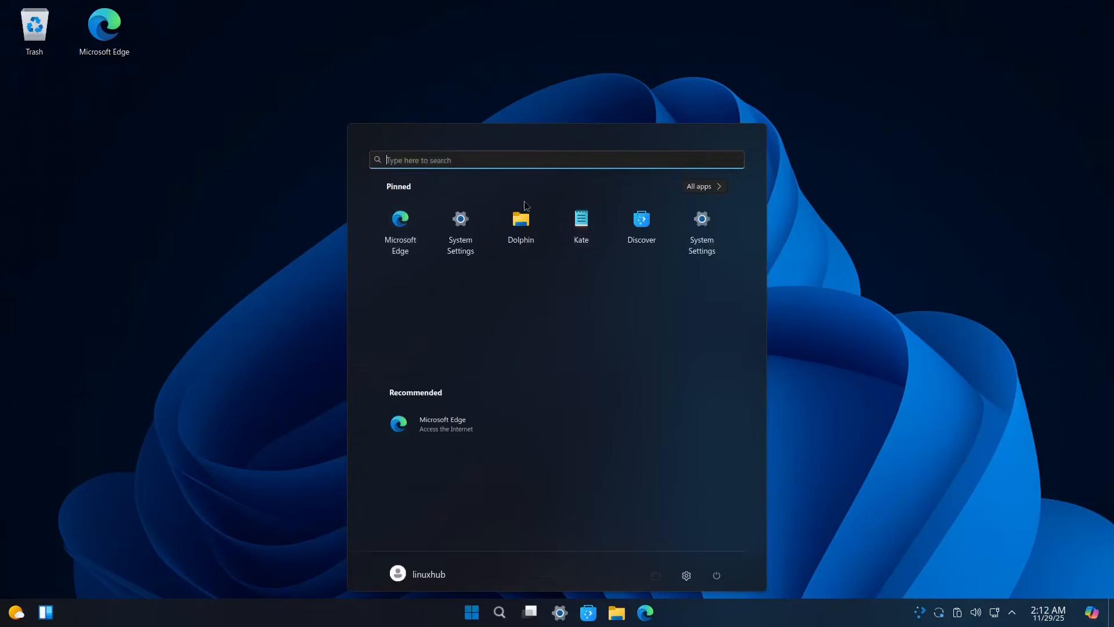
{"action": "type", "text": "term"}
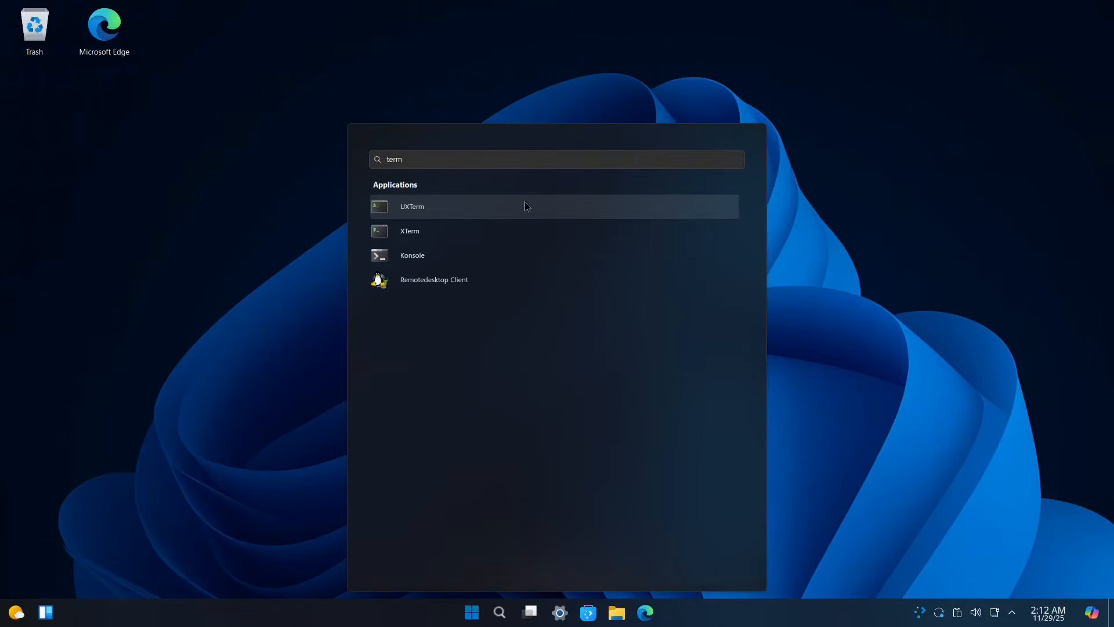
{"action": "left_click", "coordinate": [413, 256]}
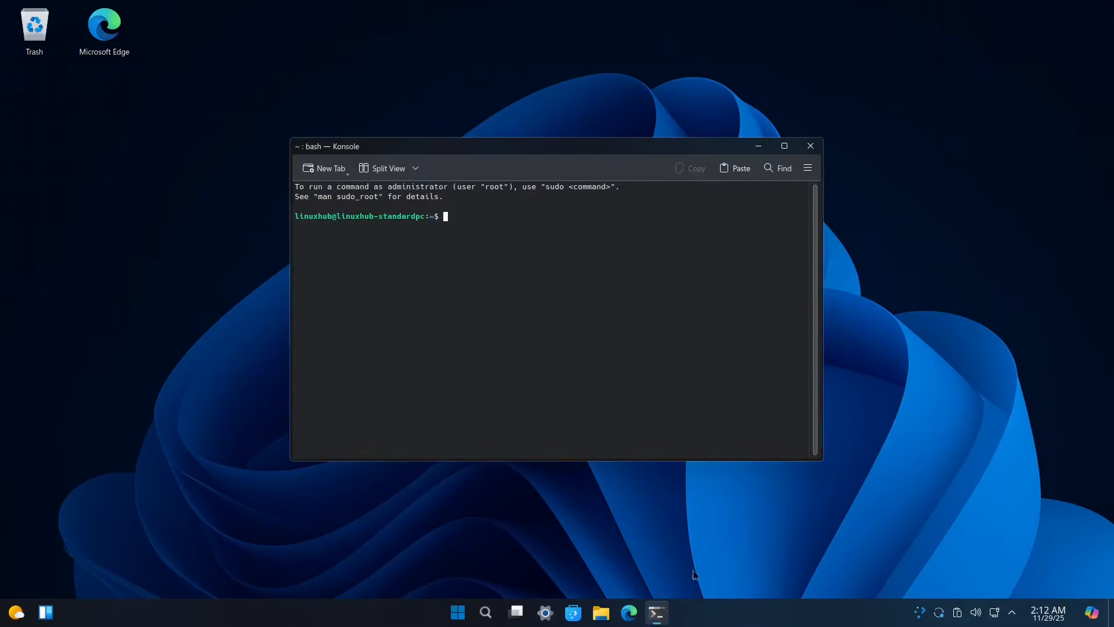
Step: Unpin System Settings from the taskbar, then launch it with the systemsettings command
{"action": "right_click", "coordinate": [549, 614]}
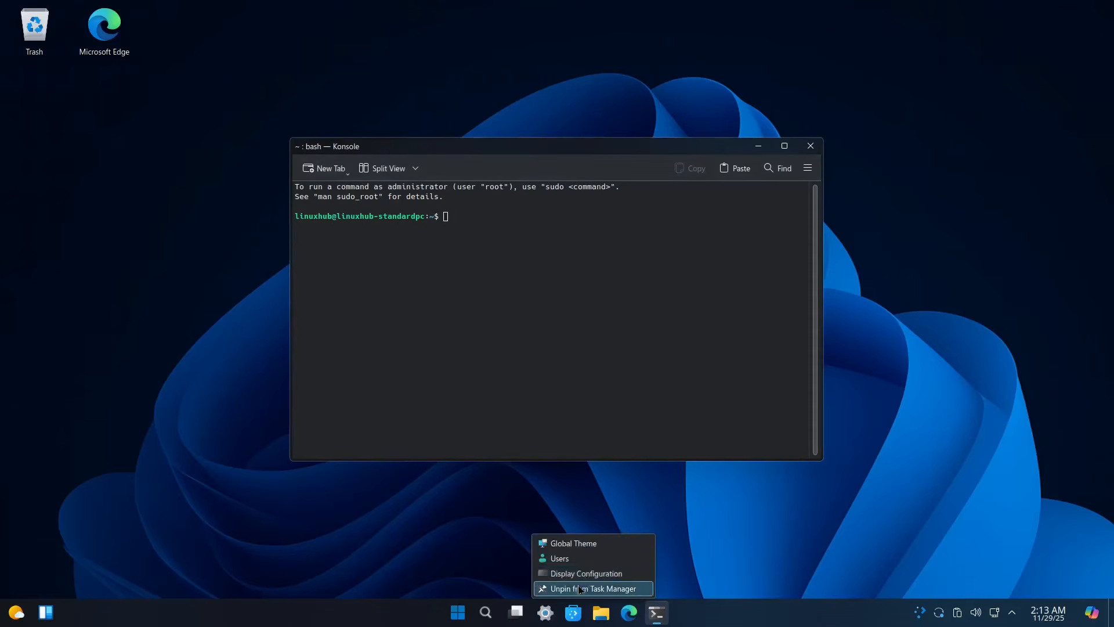
{"action": "left_click", "coordinate": [579, 588]}
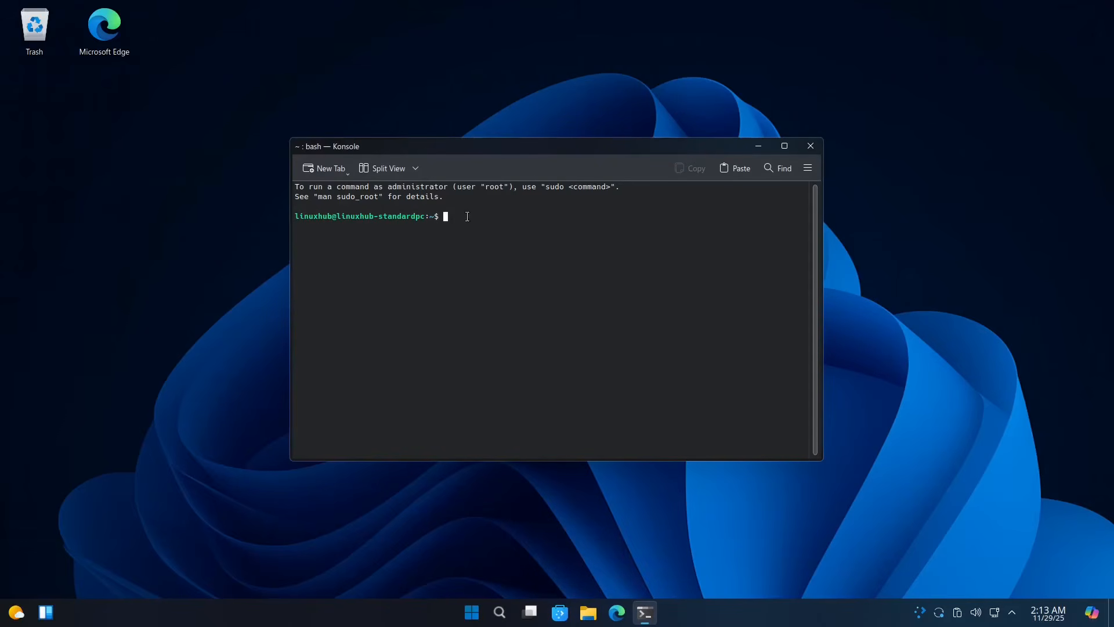
{"action": "type", "text": "systemsettings5"}
{"action": "key", "text": "Return"}
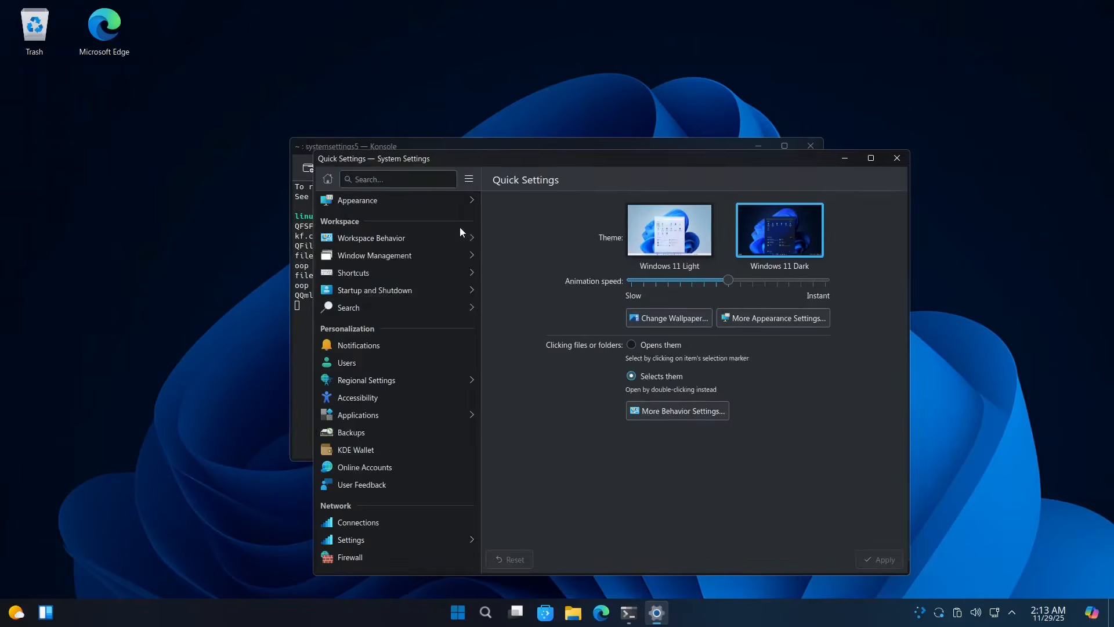
Step: Maximize System Settings and scroll through its Quick Settings page
{"action": "double_click", "coordinate": [623, 161]}
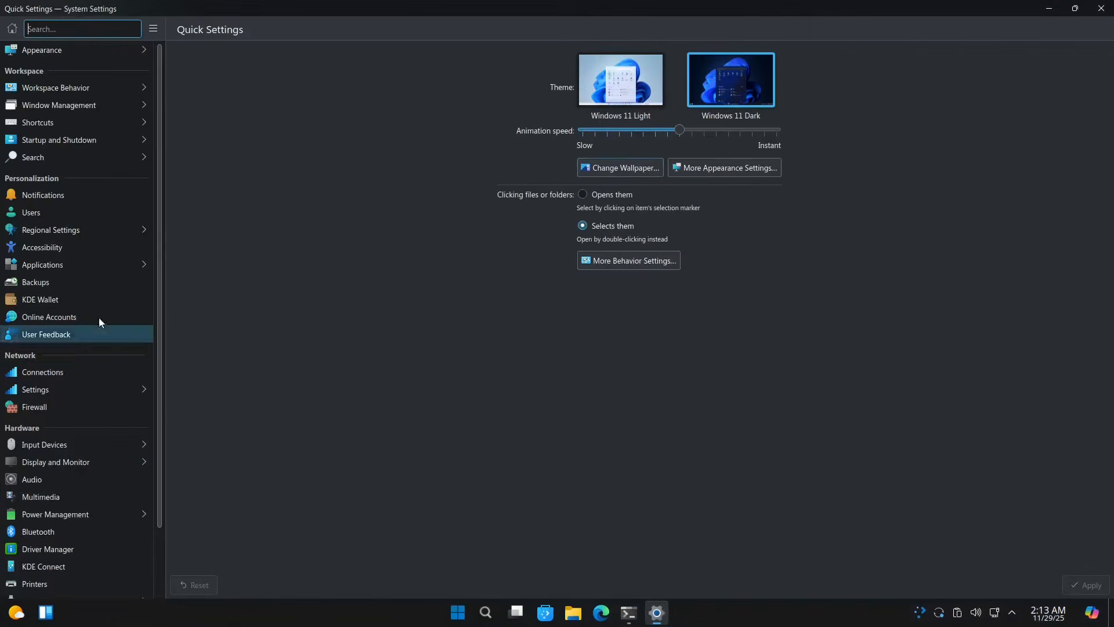
{"action": "scroll", "coordinate": [106, 281], "scroll_direction": "down", "scroll_amount": 3}
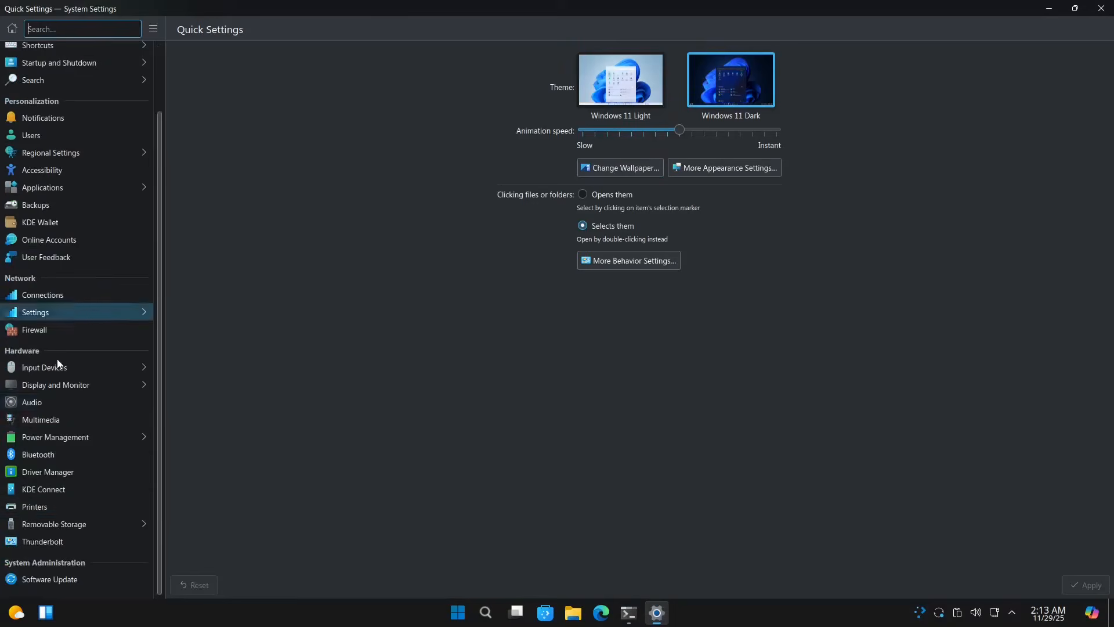
{"action": "scroll", "coordinate": [58, 348], "scroll_direction": "up", "scroll_amount": 3}
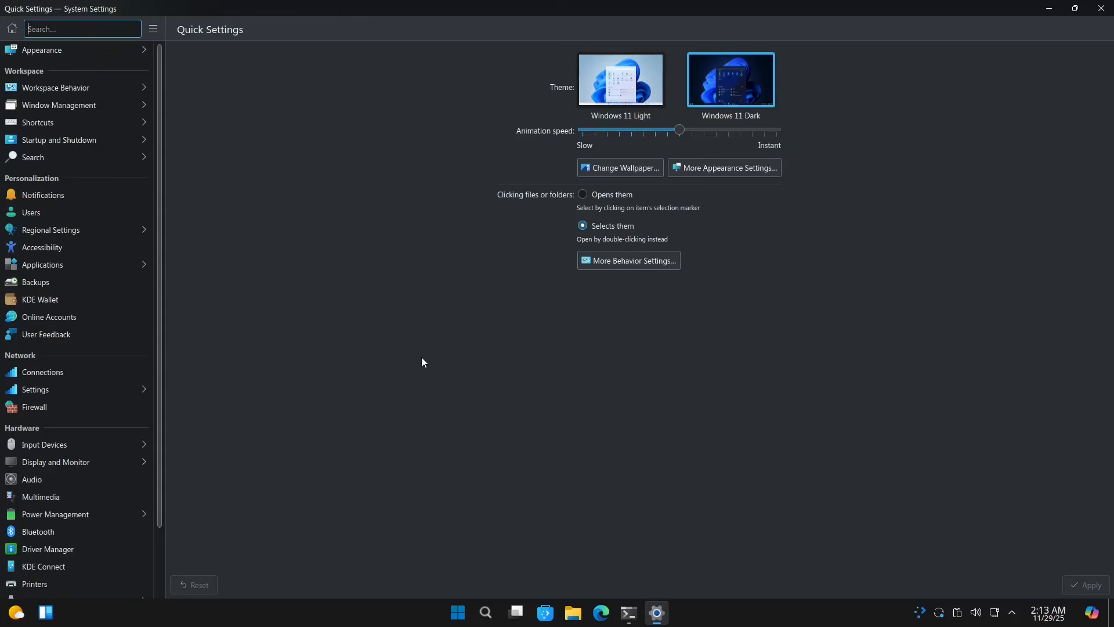
{"action": "scroll", "coordinate": [93, 273], "scroll_direction": "down", "scroll_amount": 3}
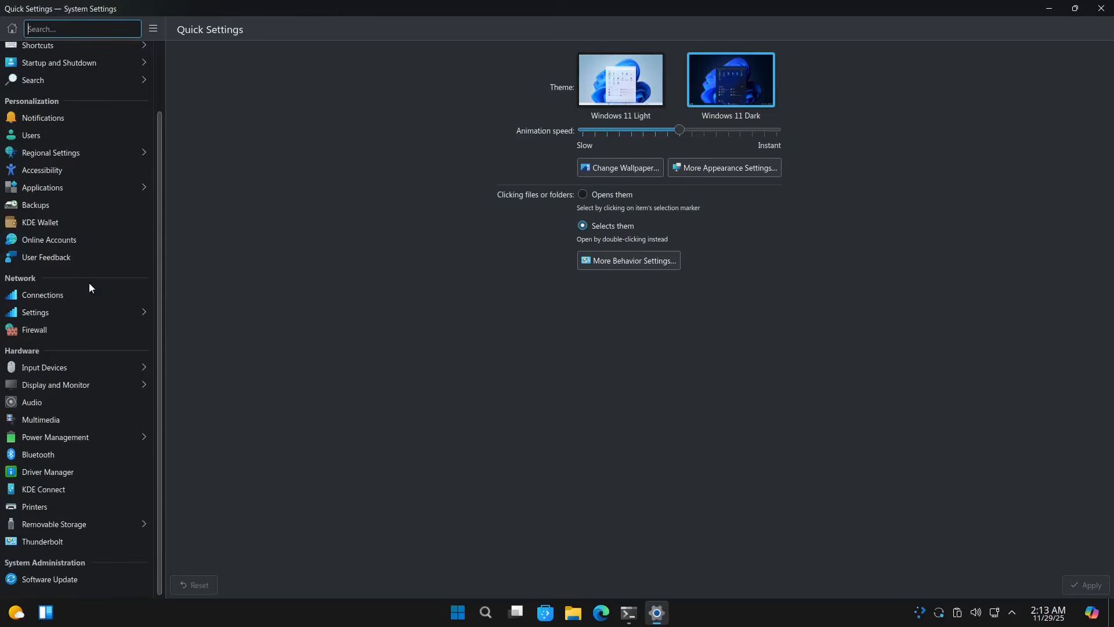
{"action": "scroll", "coordinate": [72, 323], "scroll_direction": "up", "scroll_amount": 3}
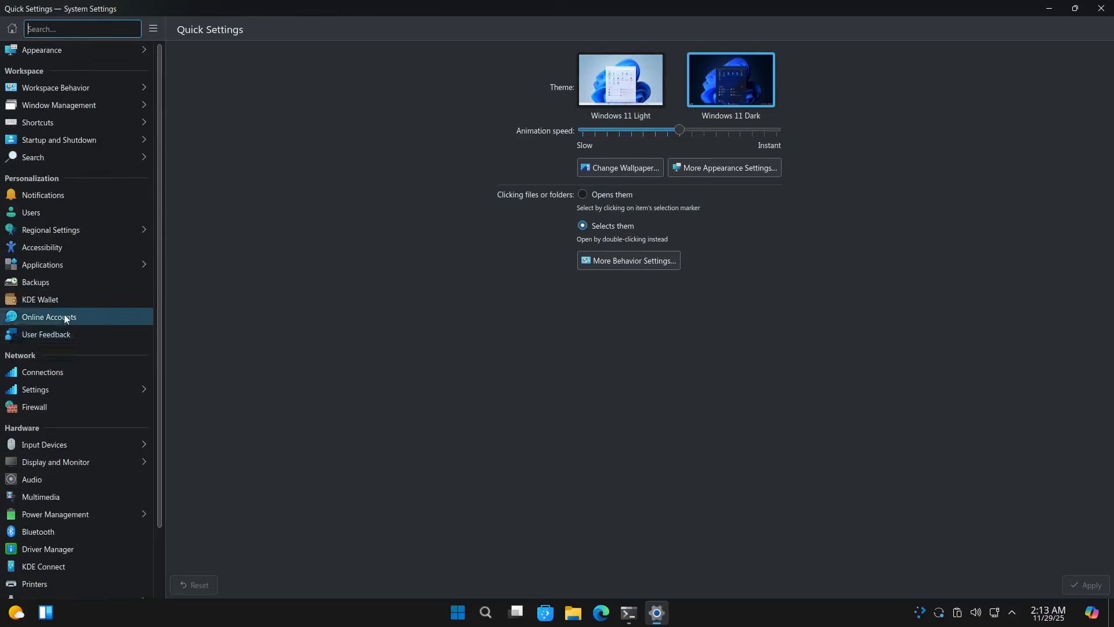
{"action": "scroll", "coordinate": [66, 317], "scroll_direction": "down", "scroll_amount": 3}
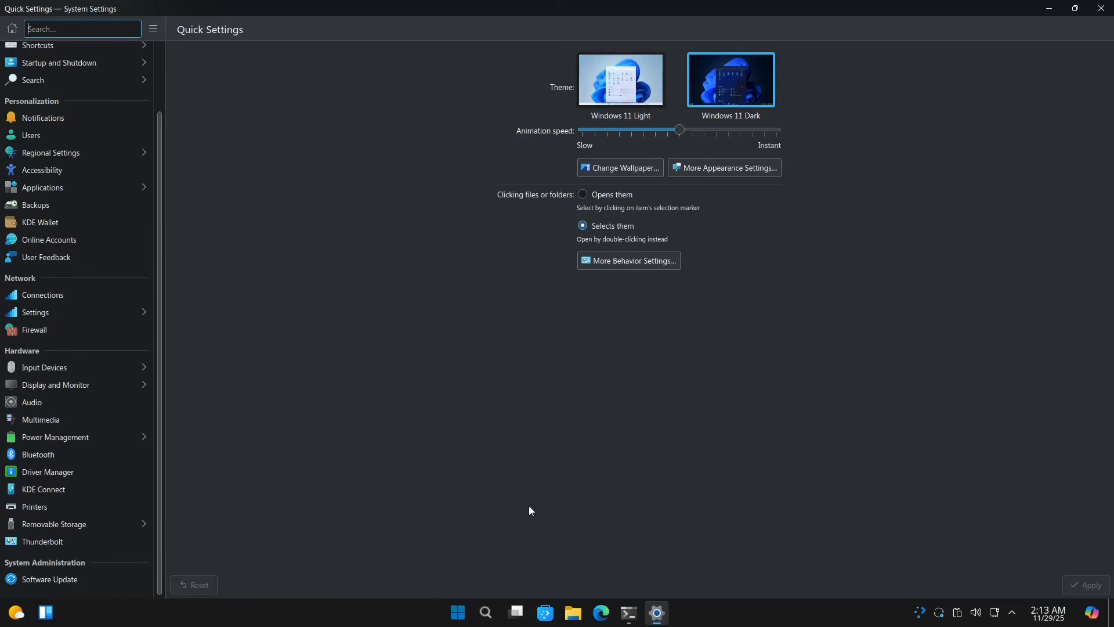
Step: Pin the running System Settings to the taskbar and close its window
{"action": "right_click", "coordinate": [657, 613]}
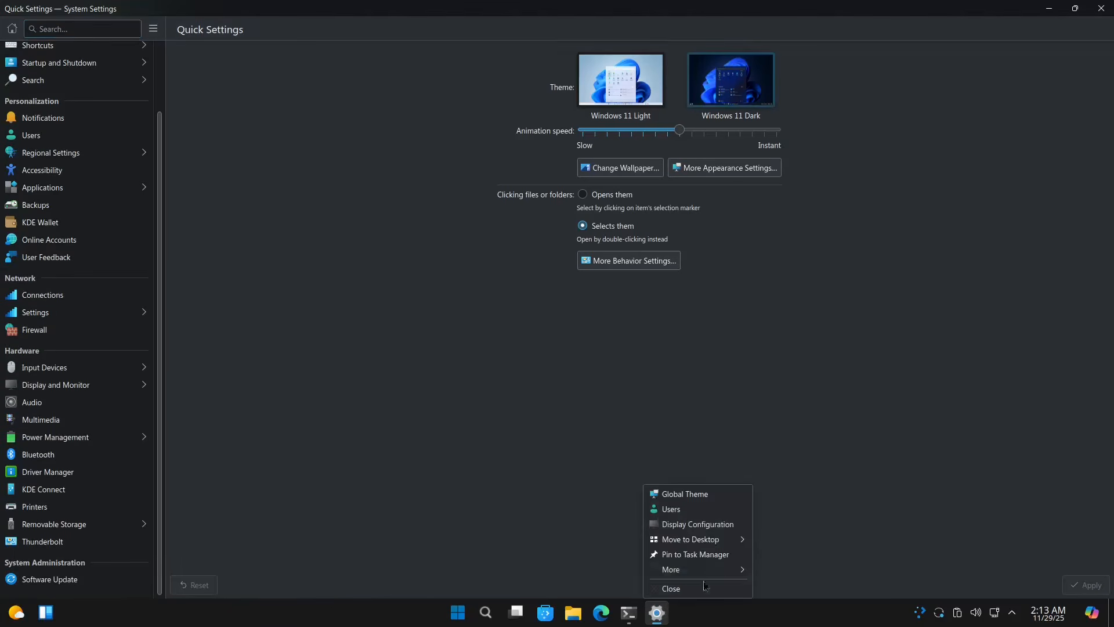
{"action": "left_click", "coordinate": [683, 555]}
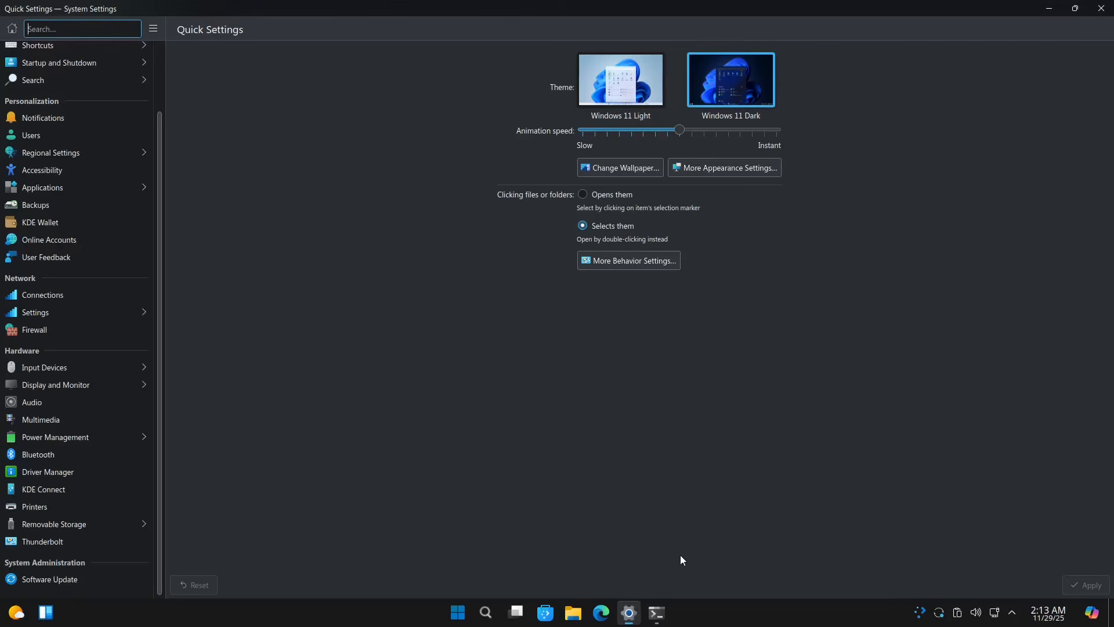
{"action": "left_click", "coordinate": [1101, 8]}
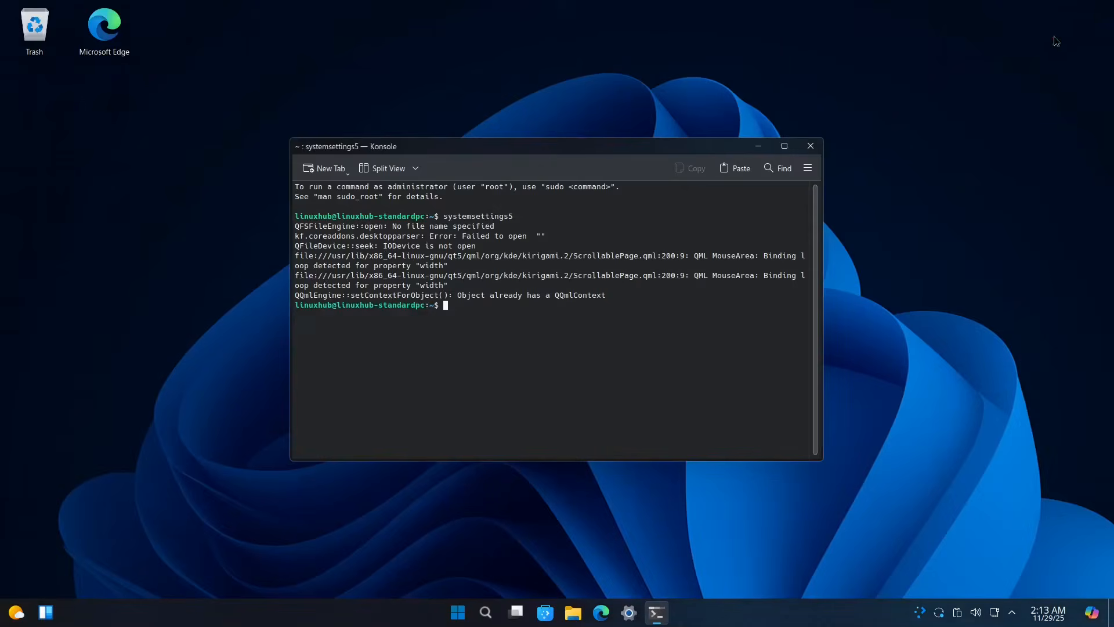
{"action": "left_click", "coordinate": [628, 614]}
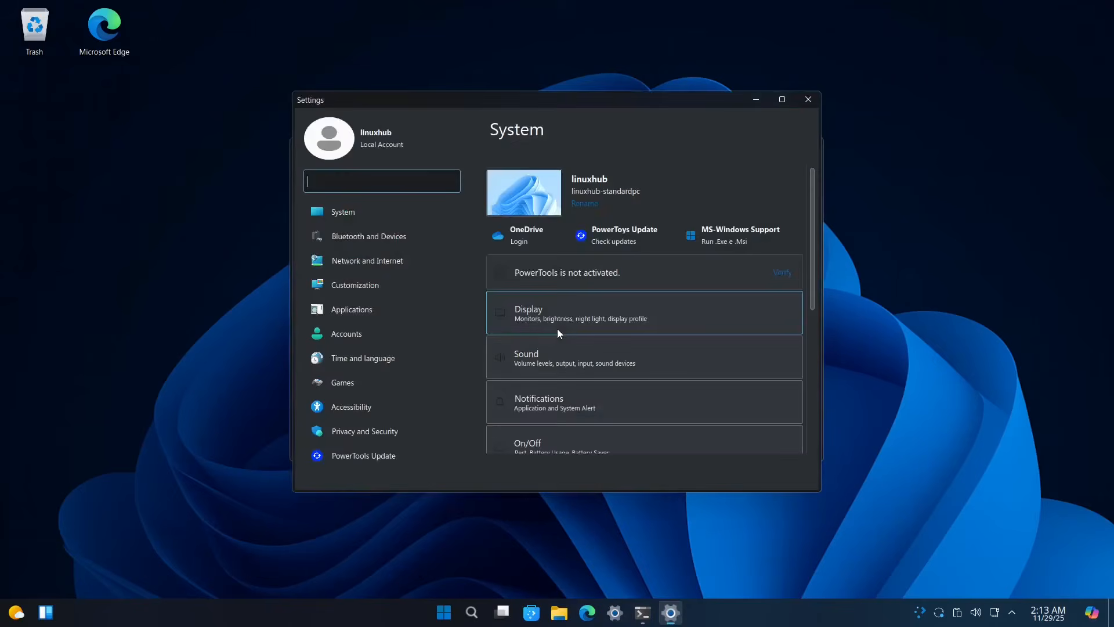
{"action": "scroll", "coordinate": [670, 209], "scroll_direction": "down", "scroll_amount": 5}
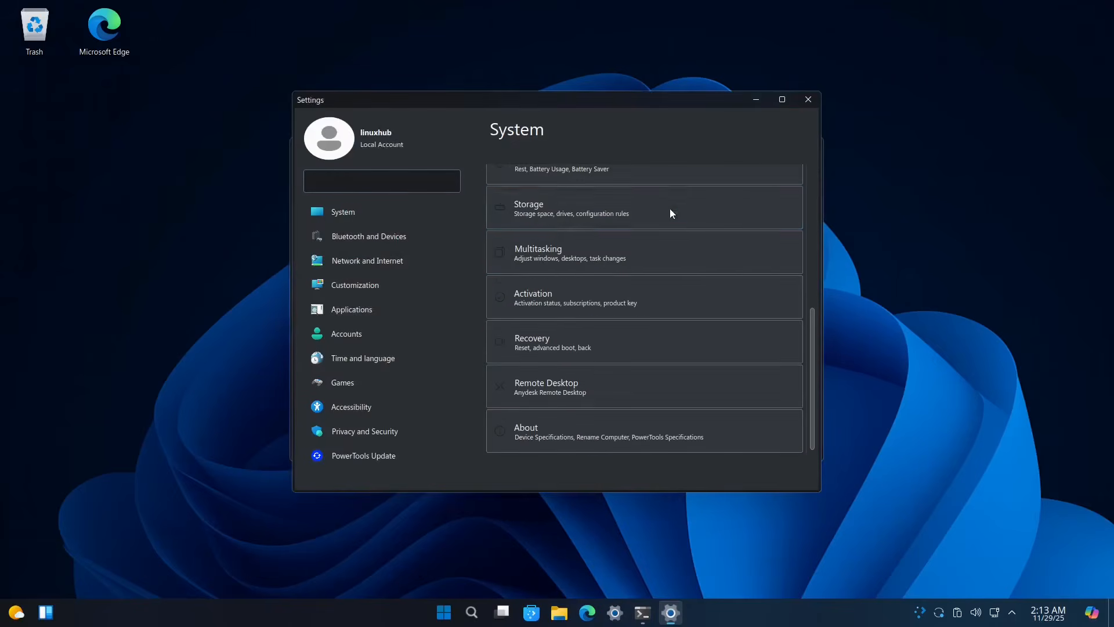
{"action": "scroll", "coordinate": [574, 393], "scroll_direction": "up", "scroll_amount": 5}
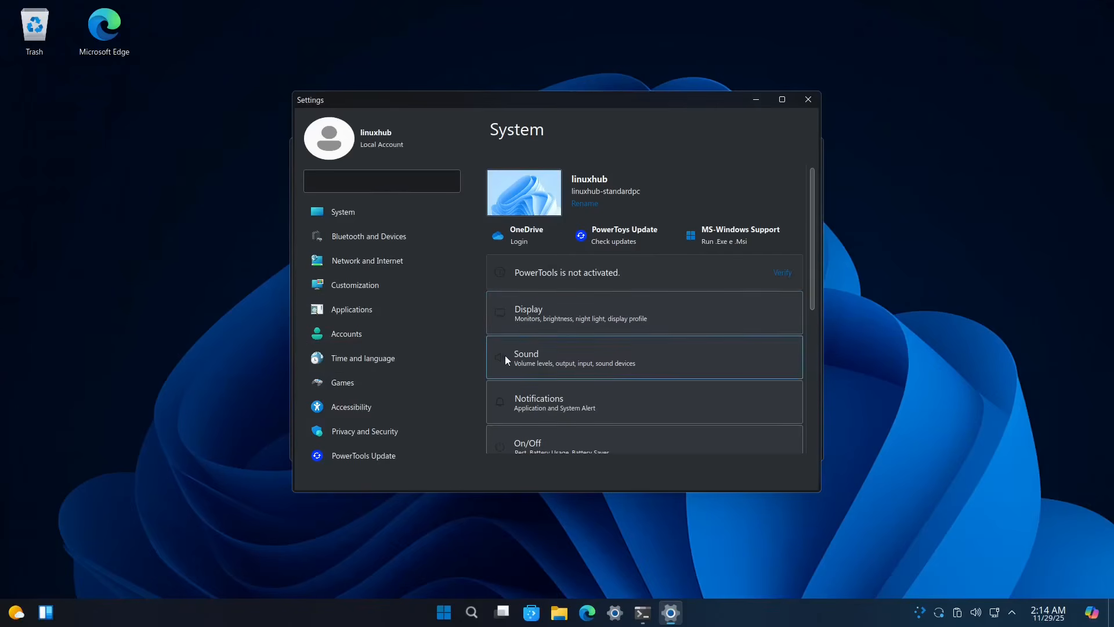
{"action": "left_click", "coordinate": [810, 100]}
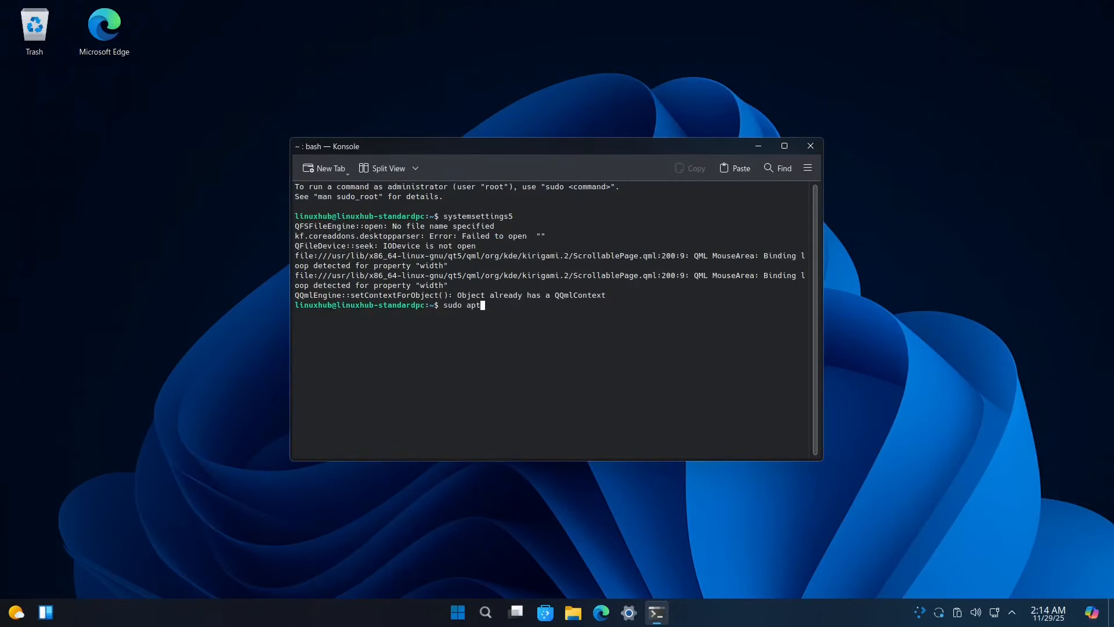
Step: Run the nemo install command with the 'sta' shortcut and answer y to install it with its dependencies
{"action": "type", "text": "stall nemo"}
{"action": "key", "text": "Return"}
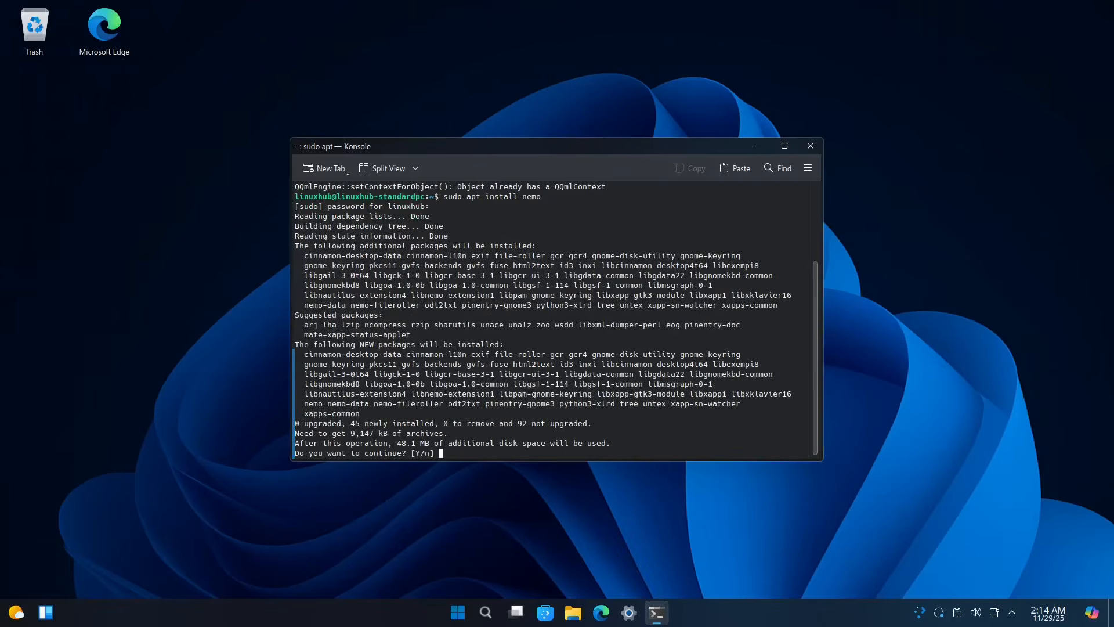
{"action": "type", "text": "y"}
{"action": "key", "text": "Return"}
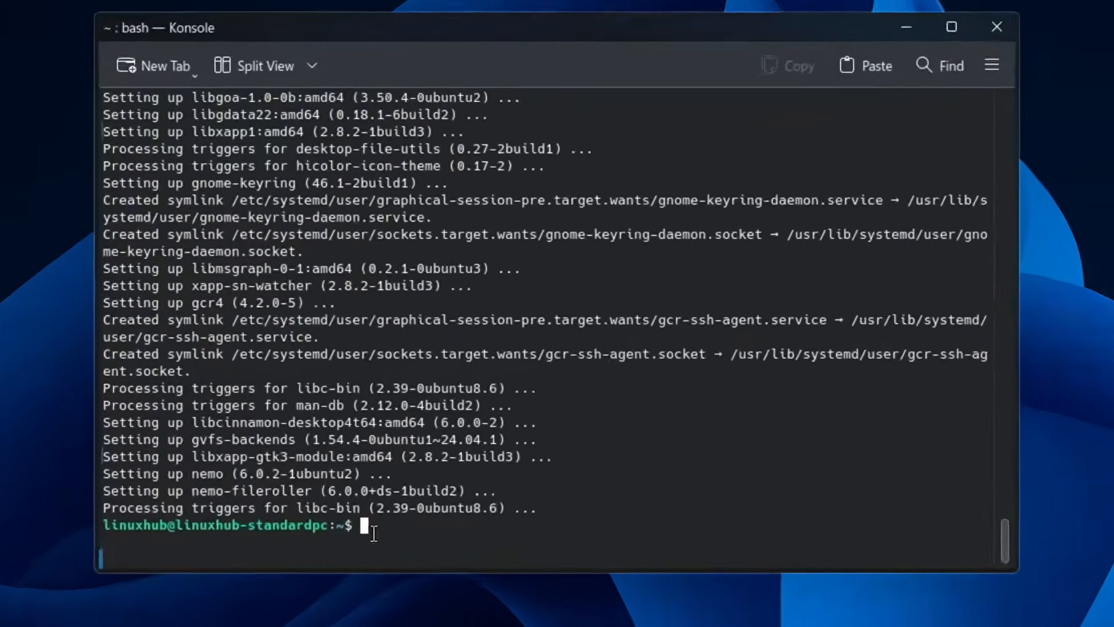
Step: Run 'sudo dolphin', which is refused with a warning, then close Konsole
{"action": "type", "text": "sud"}
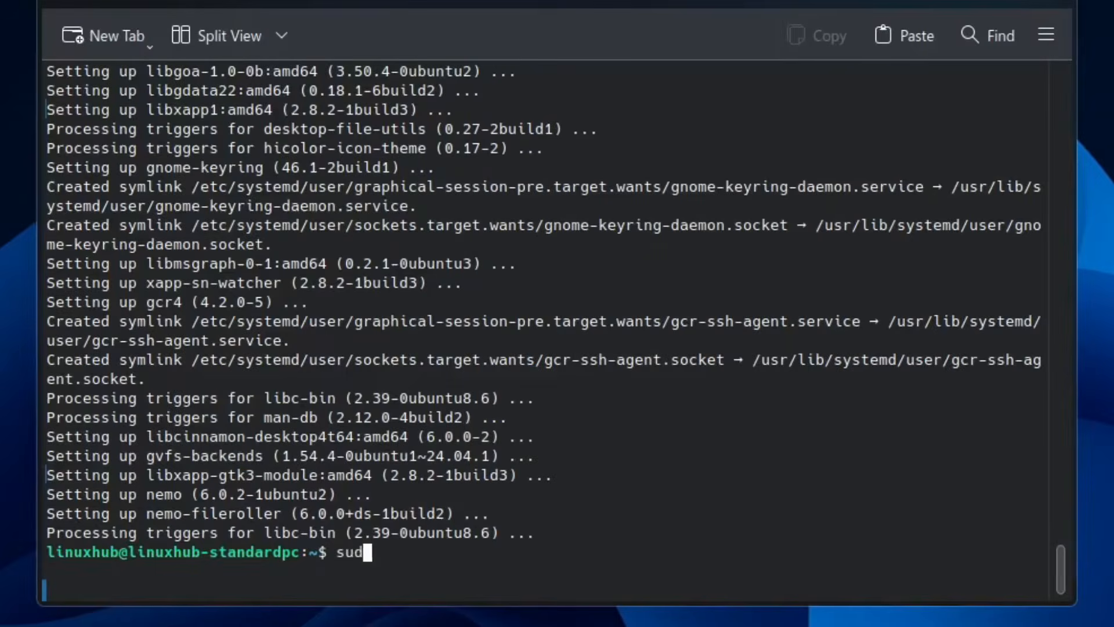
{"action": "type", "text": "o dolphin"}
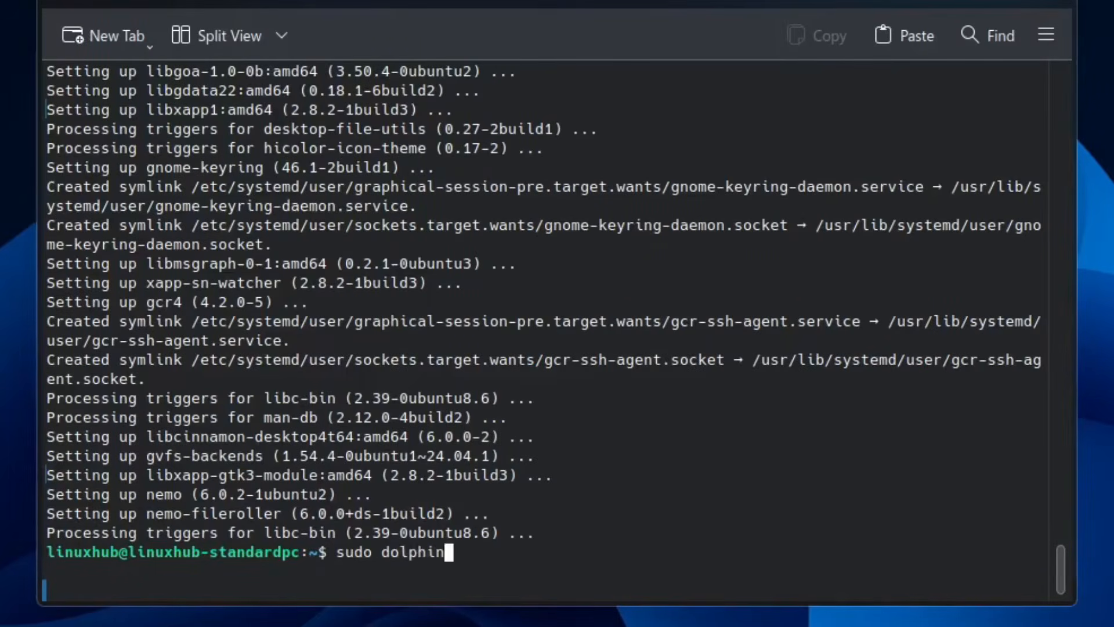
{"action": "key", "text": "Return"}
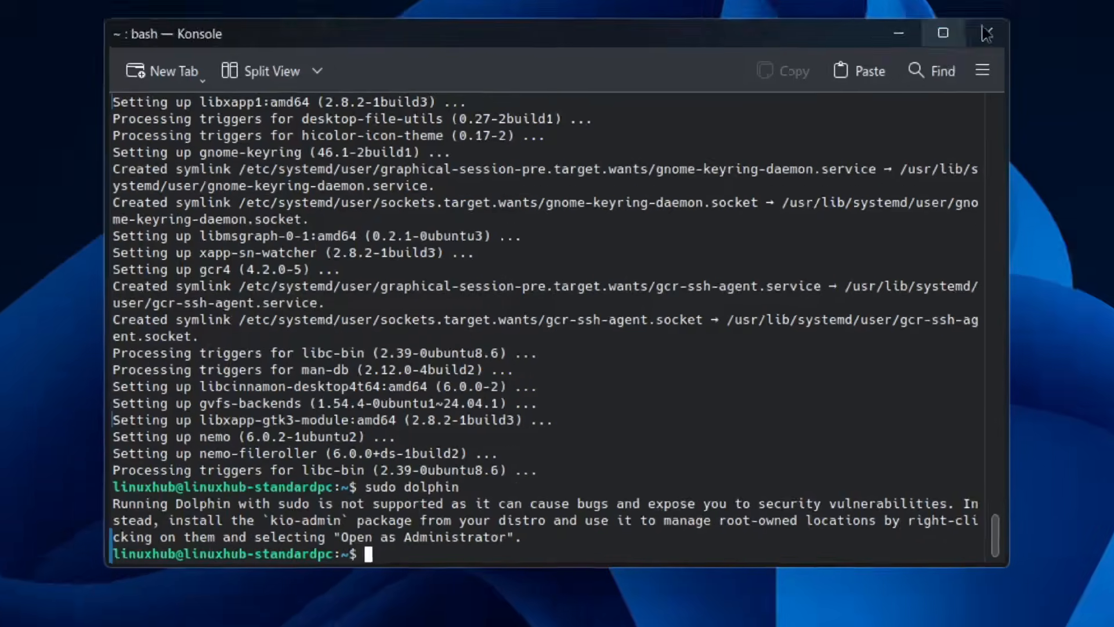
{"action": "left_click", "coordinate": [987, 33]}
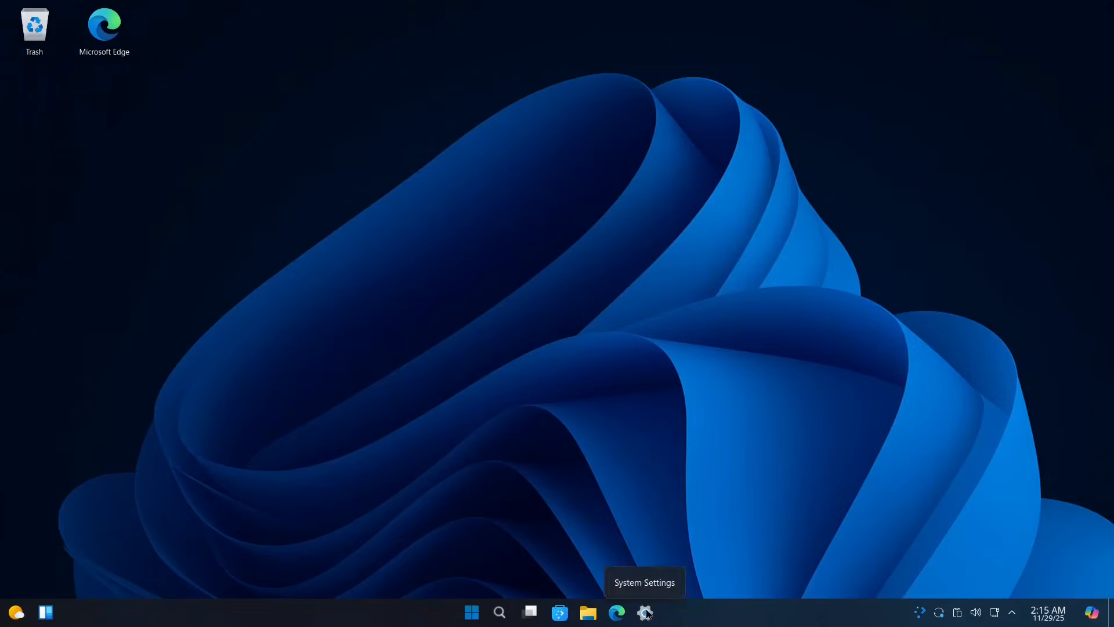
Step: Open Settings from the taskbar, then close the Settings window again
{"action": "left_click", "coordinate": [645, 613]}
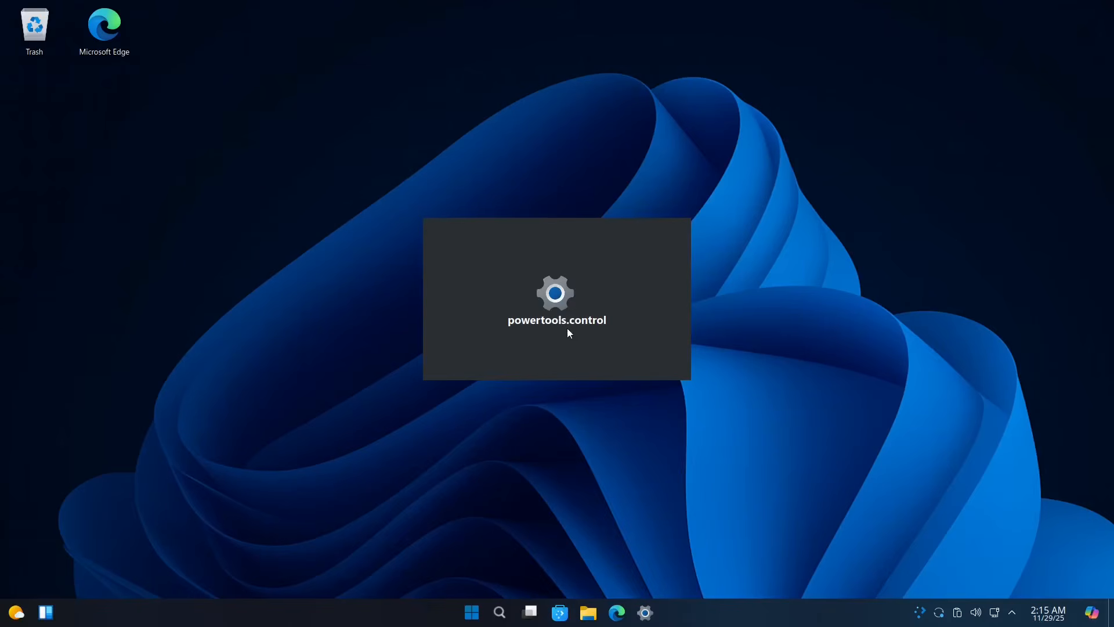
{"action": "left_click", "coordinate": [472, 614]}
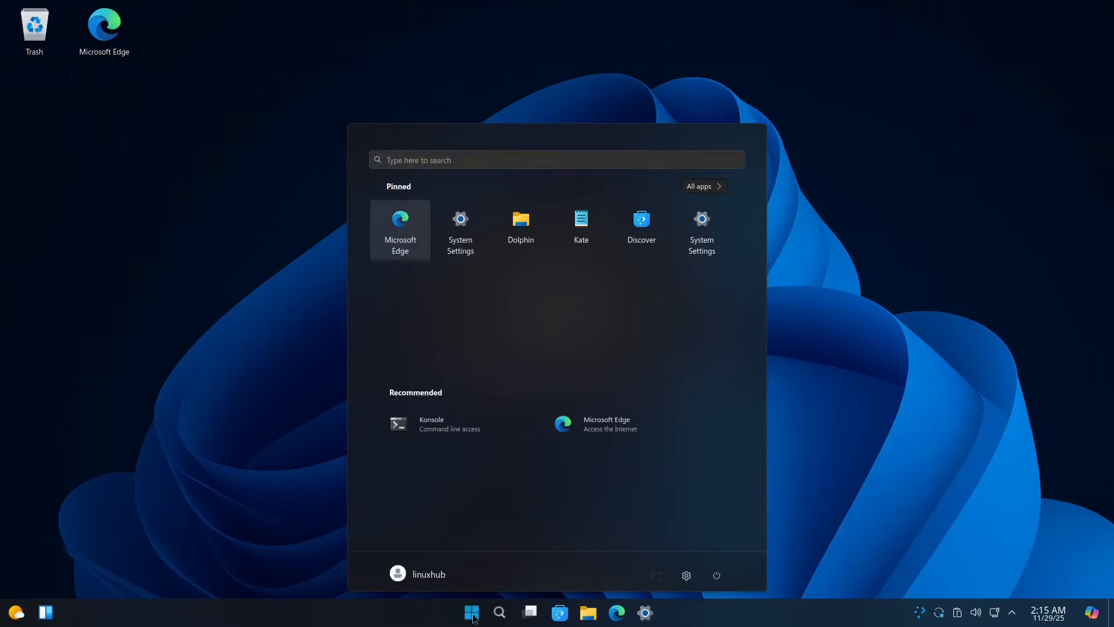
{"action": "left_click", "coordinate": [482, 160]}
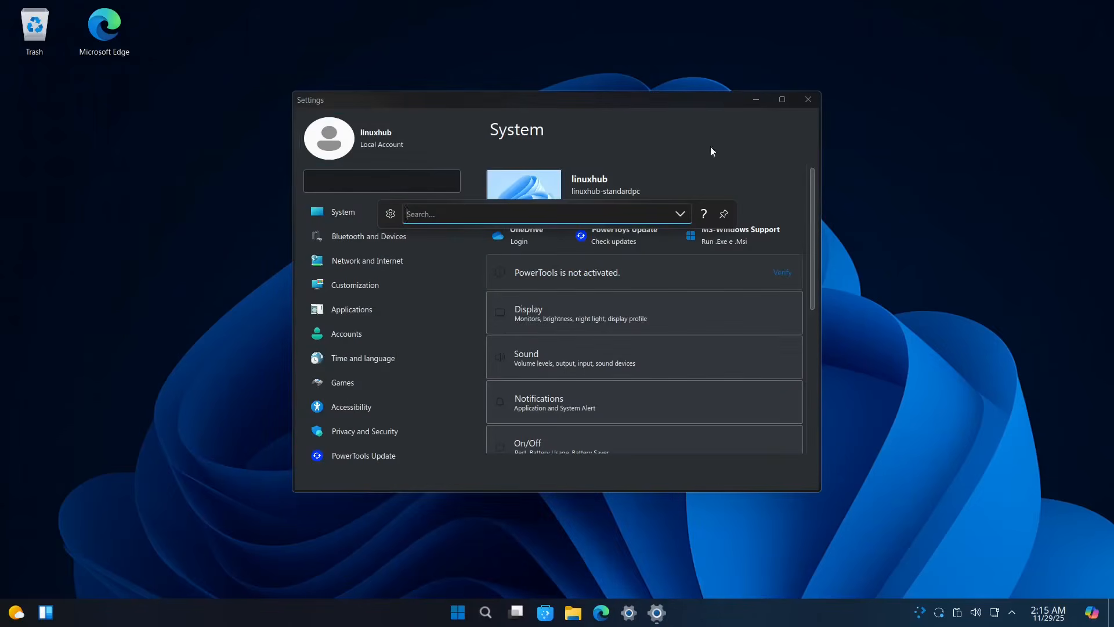
{"action": "left_click", "coordinate": [807, 99]}
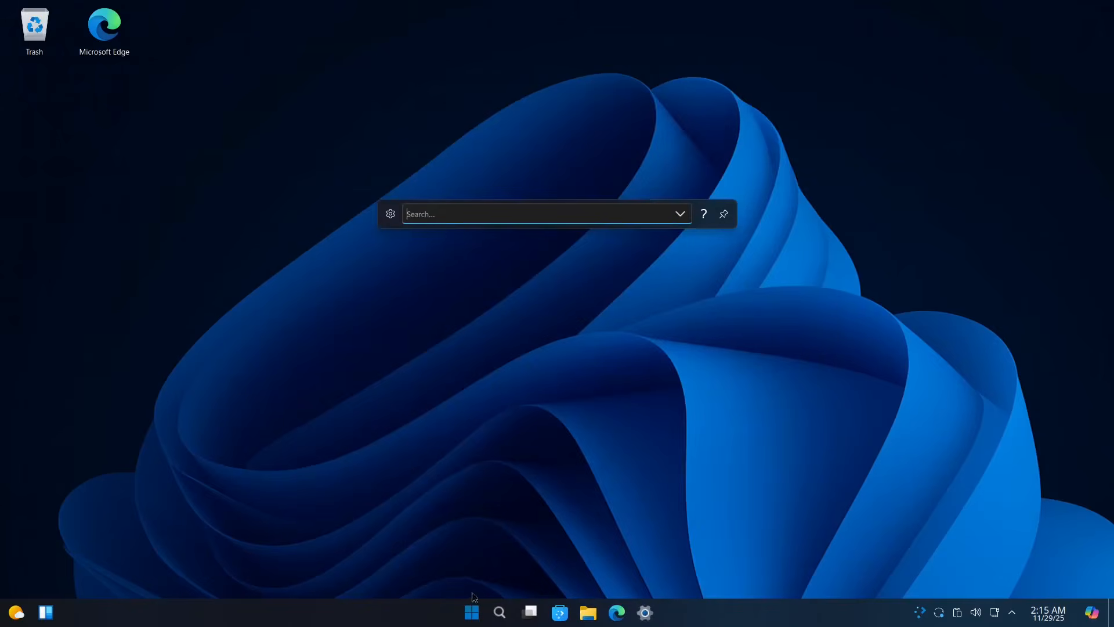
Step: Search the Start menu for 'nemo' and run it
{"action": "left_click", "coordinate": [473, 620]}
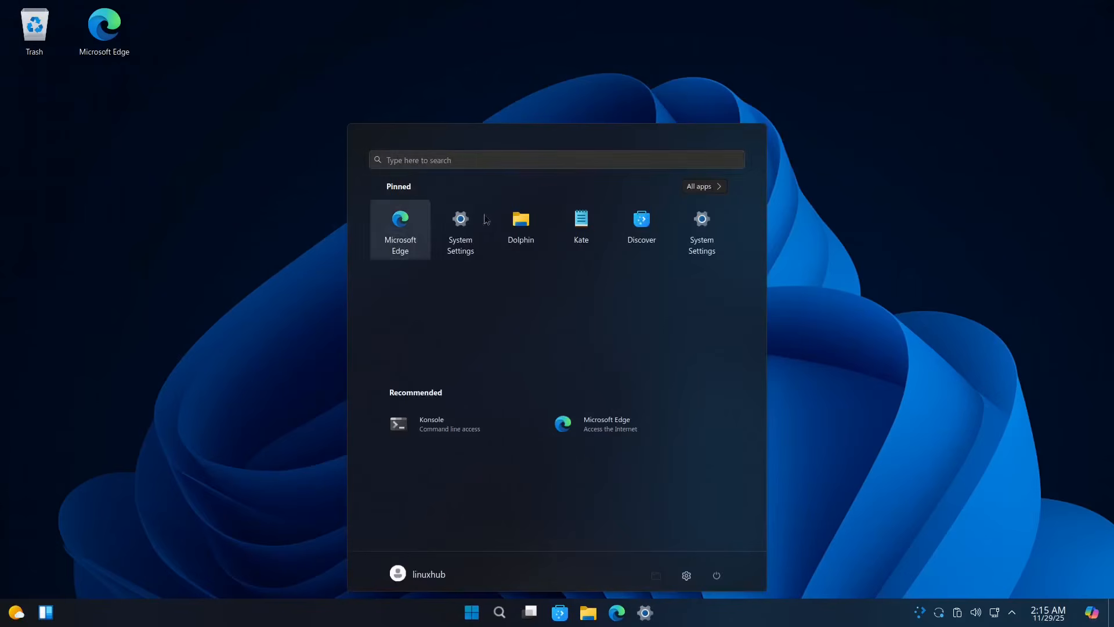
{"action": "left_click", "coordinate": [437, 158]}
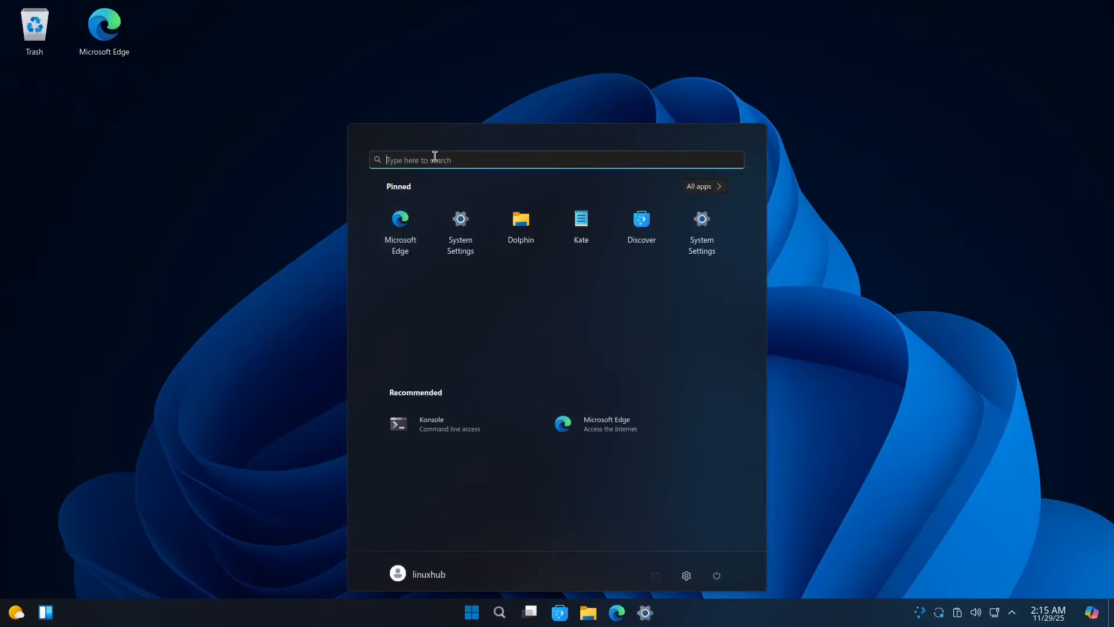
{"action": "type", "text": "nemo"}
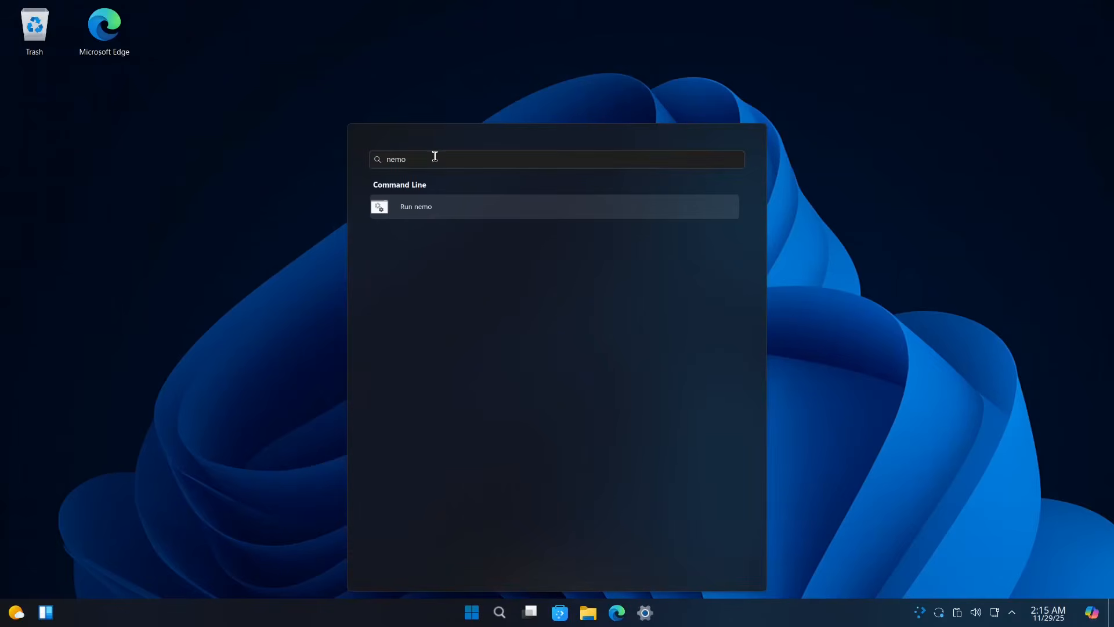
{"action": "key", "text": "Return"}
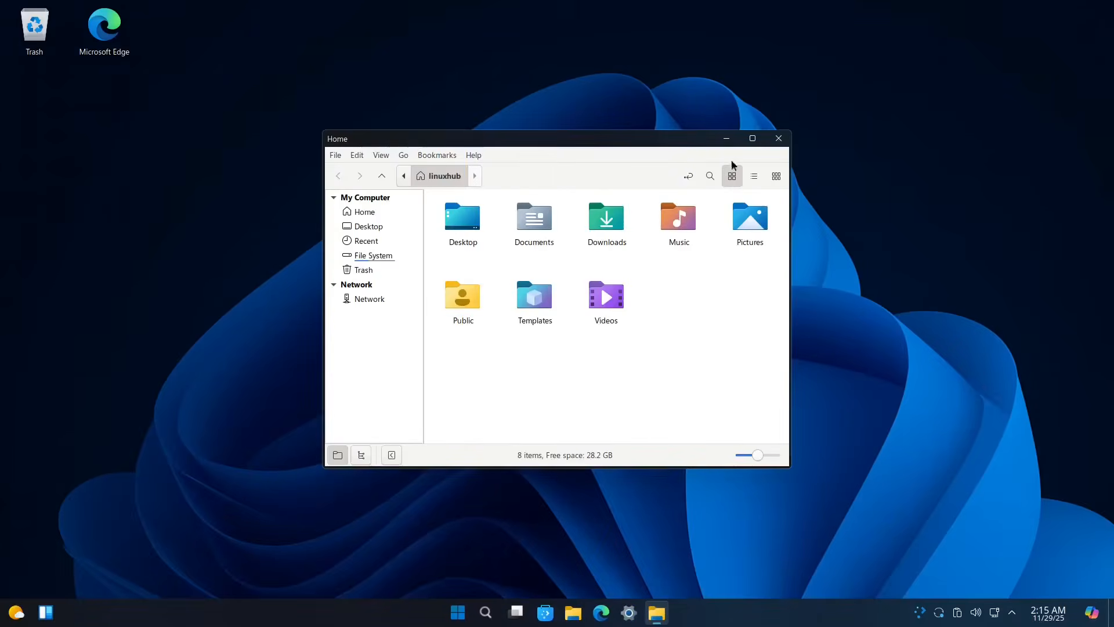
Step: Maximize Nemo and toggle hidden files on and back off in the home folder
{"action": "left_click", "coordinate": [752, 138]}
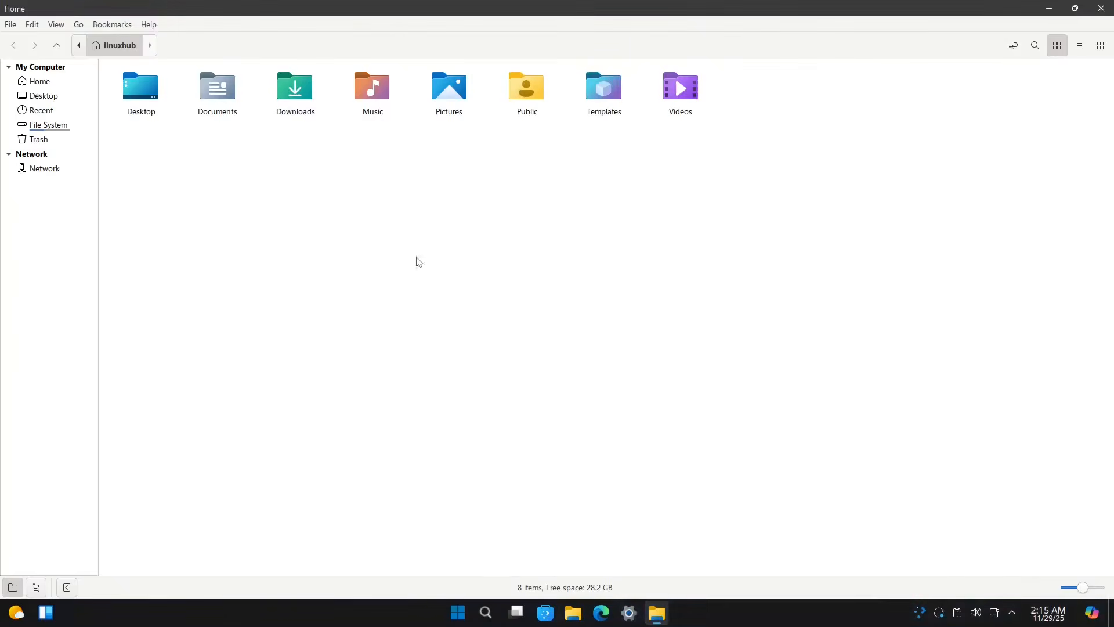
{"action": "right_click", "coordinate": [417, 260]}
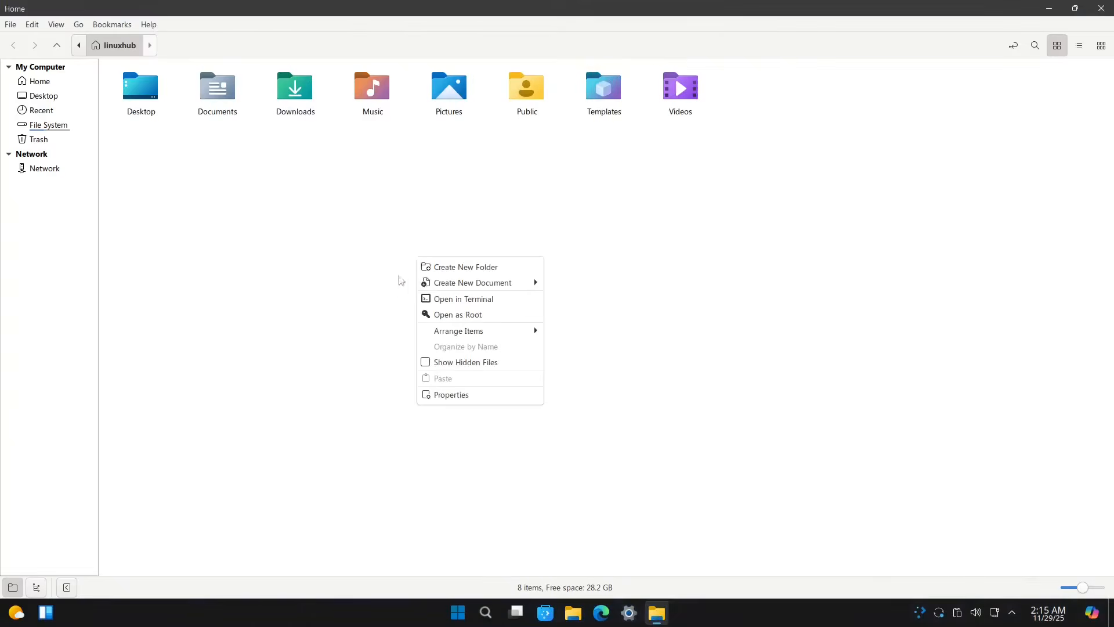
{"action": "left_click", "coordinate": [443, 362]}
{"action": "right_click", "coordinate": [442, 361]}
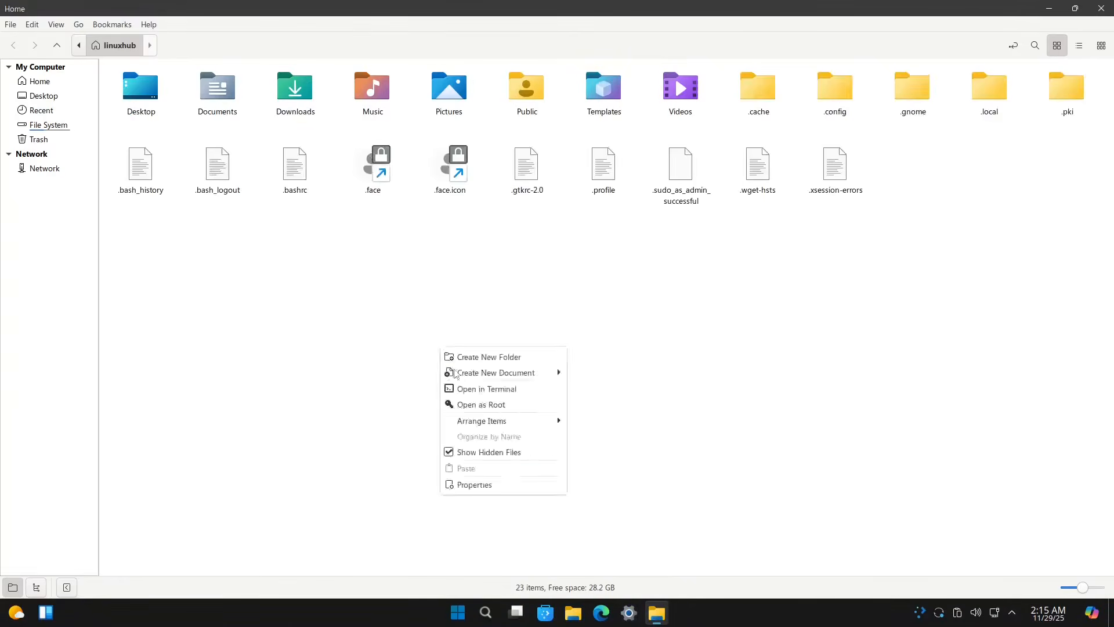
{"action": "left_click", "coordinate": [485, 455]}
Step: Open the home folder as root, authenticate with the account password, and maximize the new window
{"action": "right_click", "coordinate": [477, 335]}
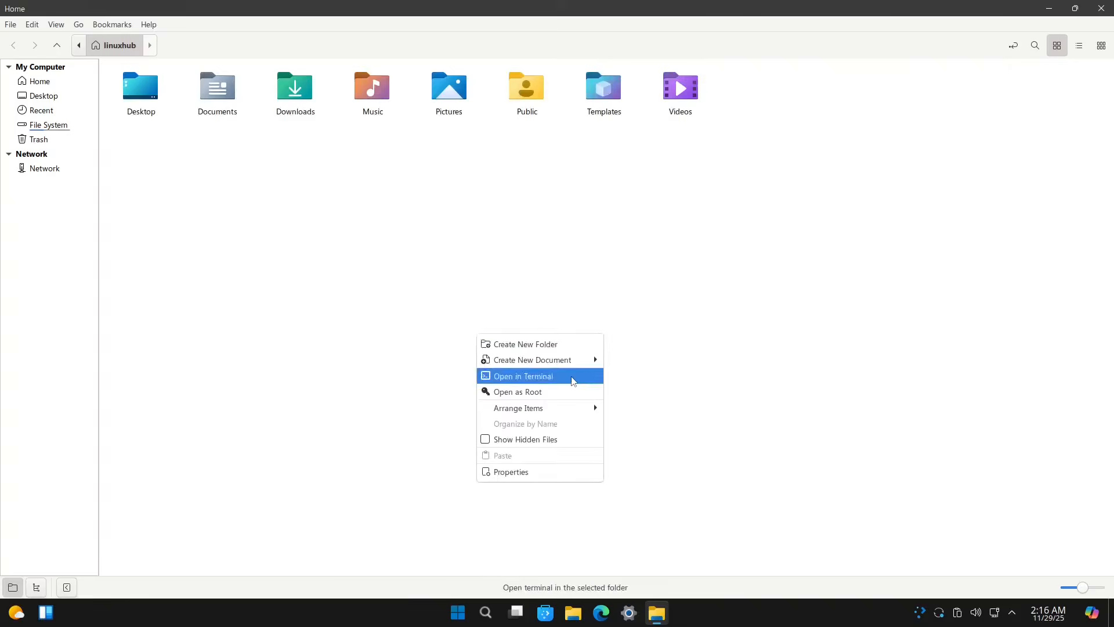
{"action": "left_click", "coordinate": [529, 397]}
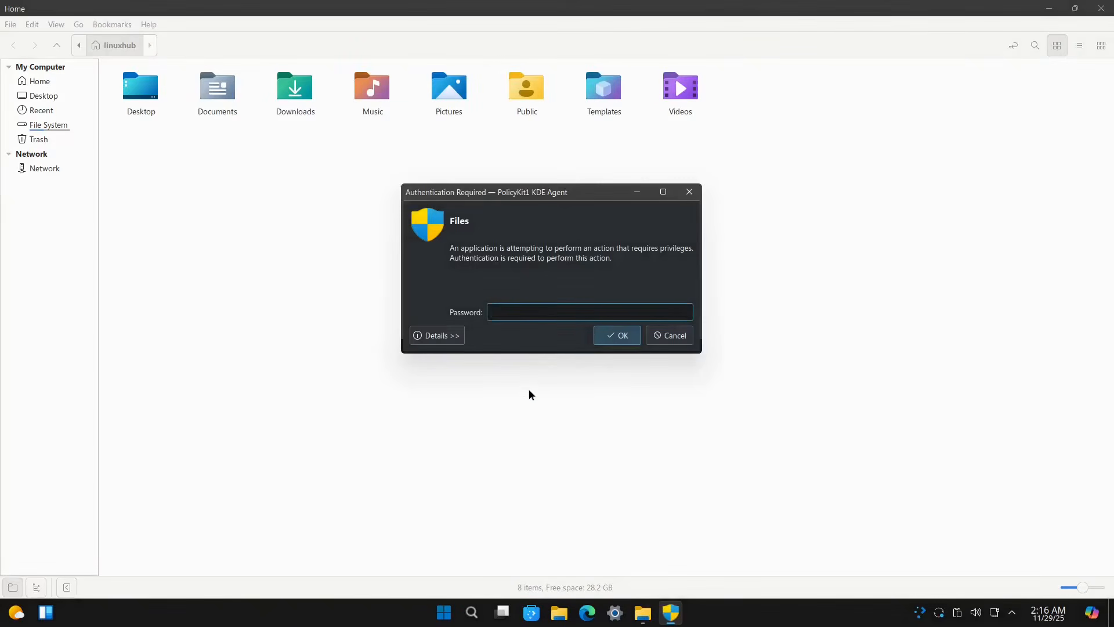
{"action": "type", "text": "••"}
{"action": "key", "text": "Return"}
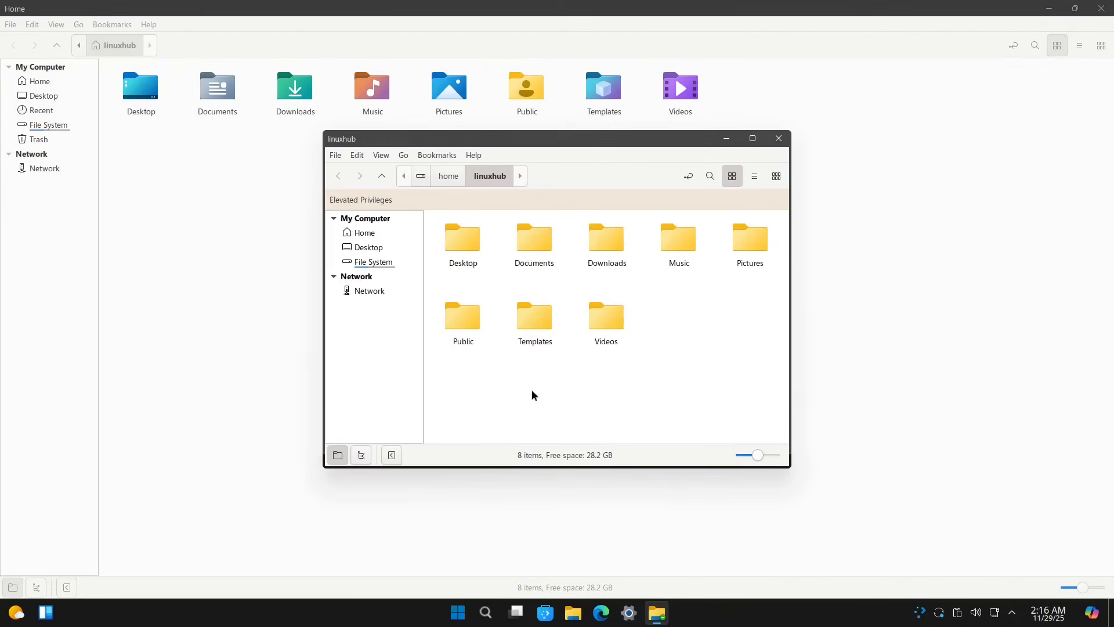
{"action": "left_click", "coordinate": [753, 138]}
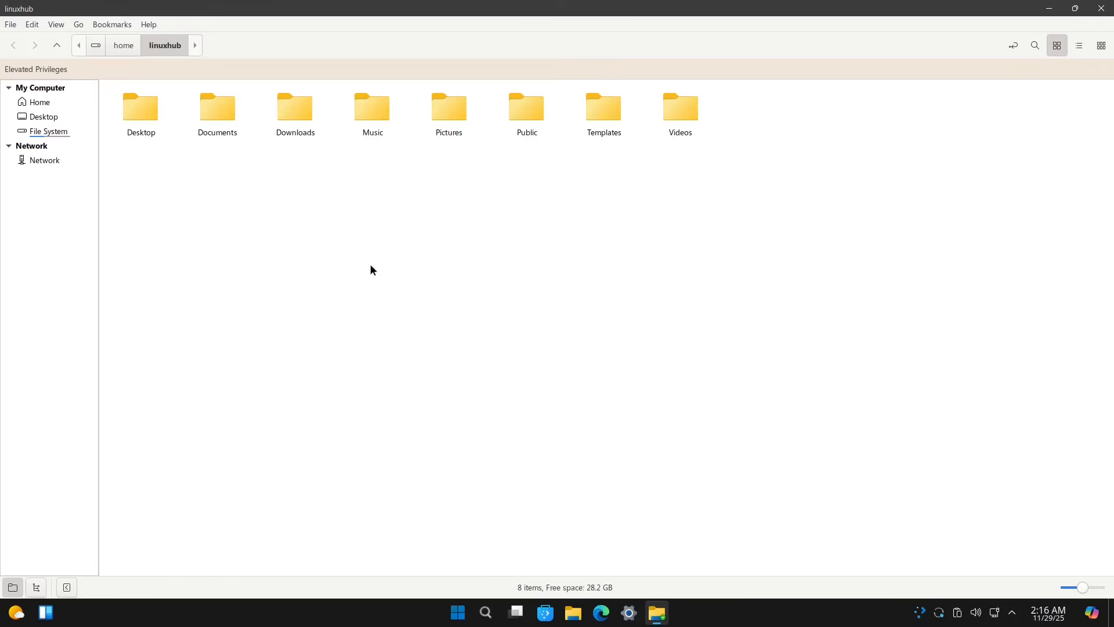
Step: Navigate the elevated Nemo to /usr/share/applications
{"action": "left_click", "coordinate": [96, 48]}
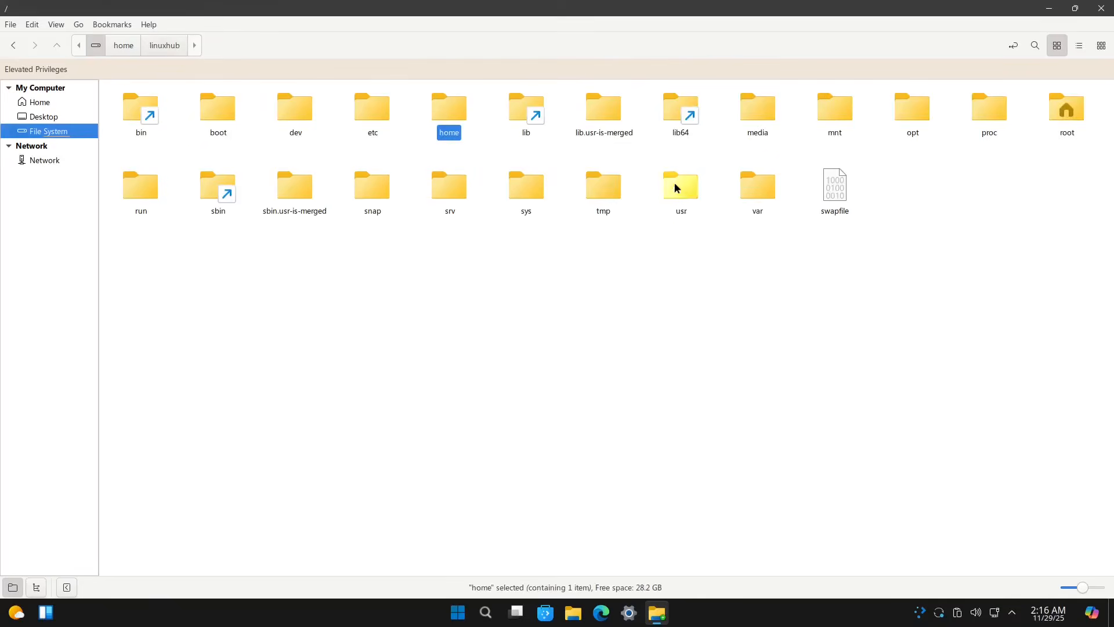
{"action": "double_click", "coordinate": [674, 183]}
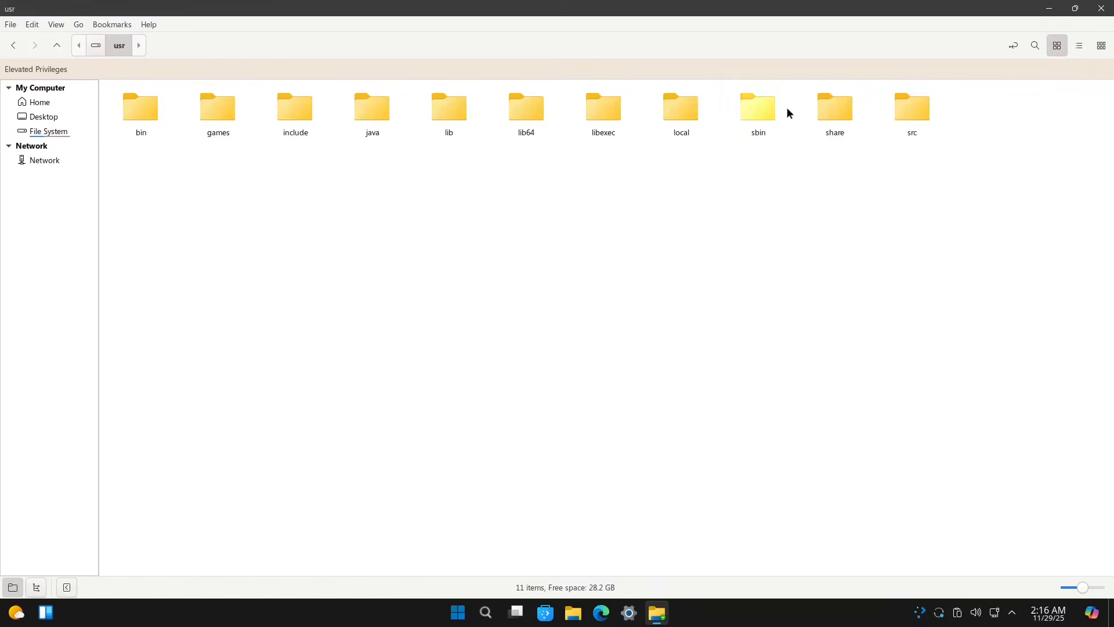
{"action": "double_click", "coordinate": [827, 102]}
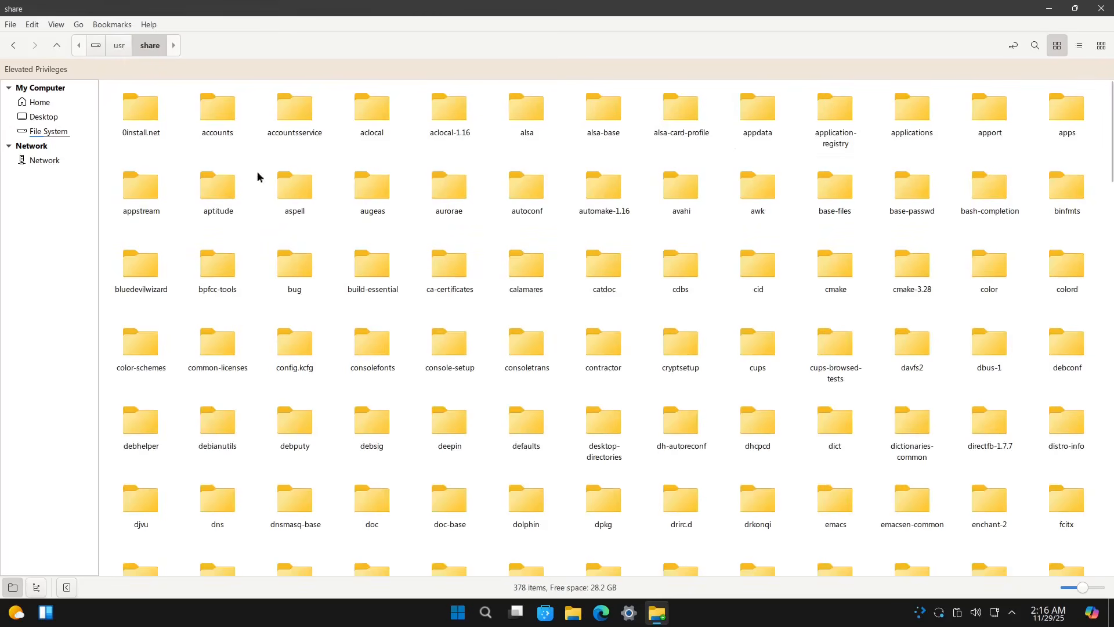
{"action": "double_click", "coordinate": [919, 109]}
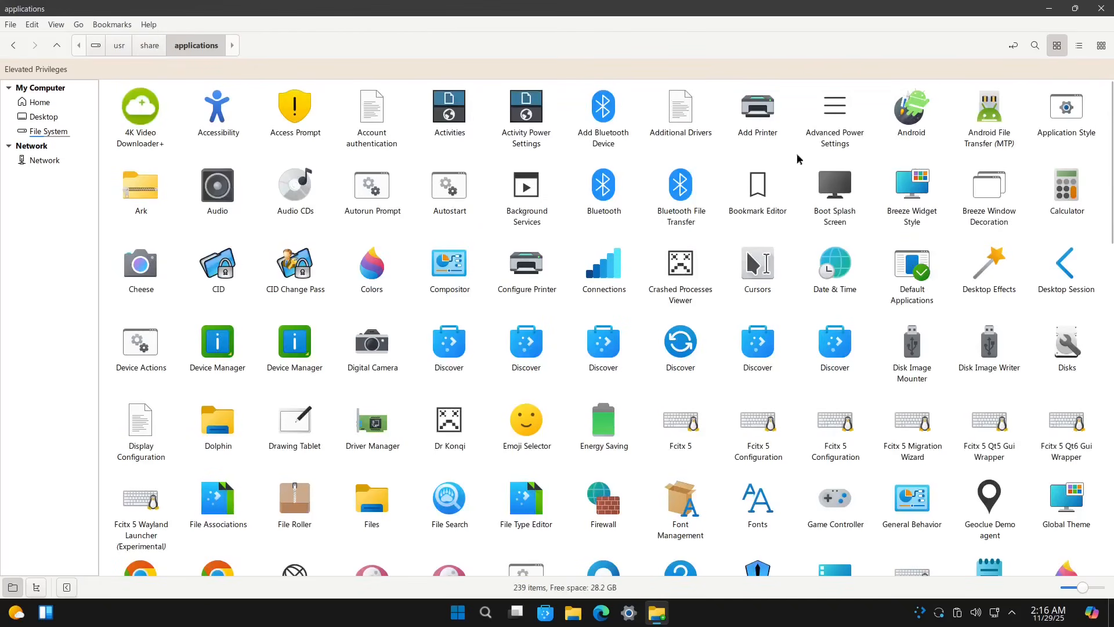
Step: Unpin System Settings from the taskbar and bring up the context menu for KDE System Settings
{"action": "right_click", "coordinate": [632, 617]}
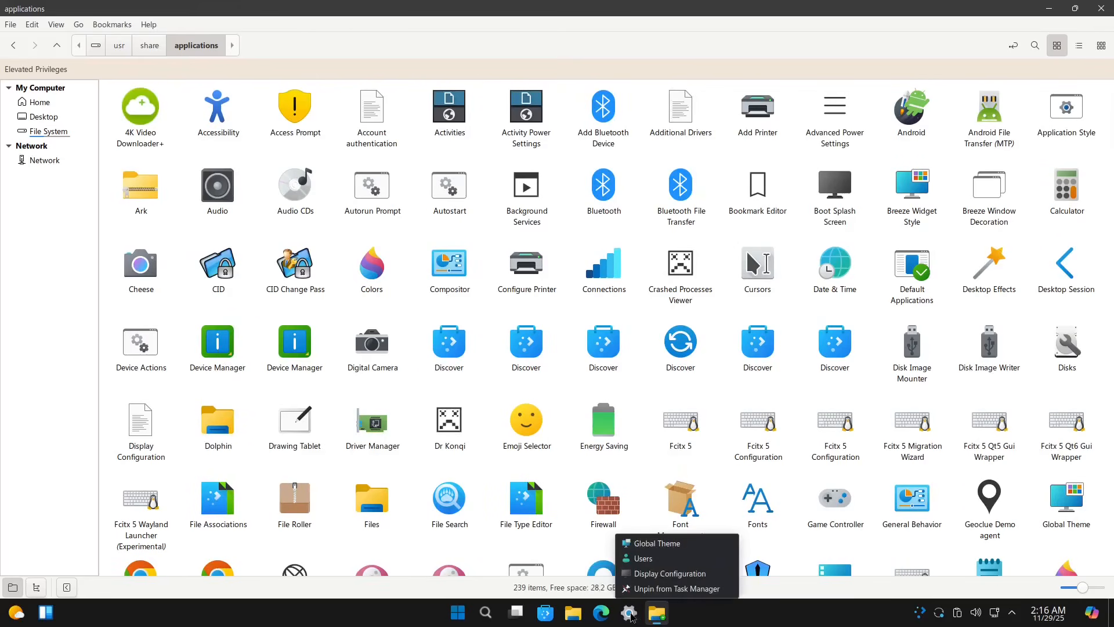
{"action": "left_click", "coordinate": [645, 589]}
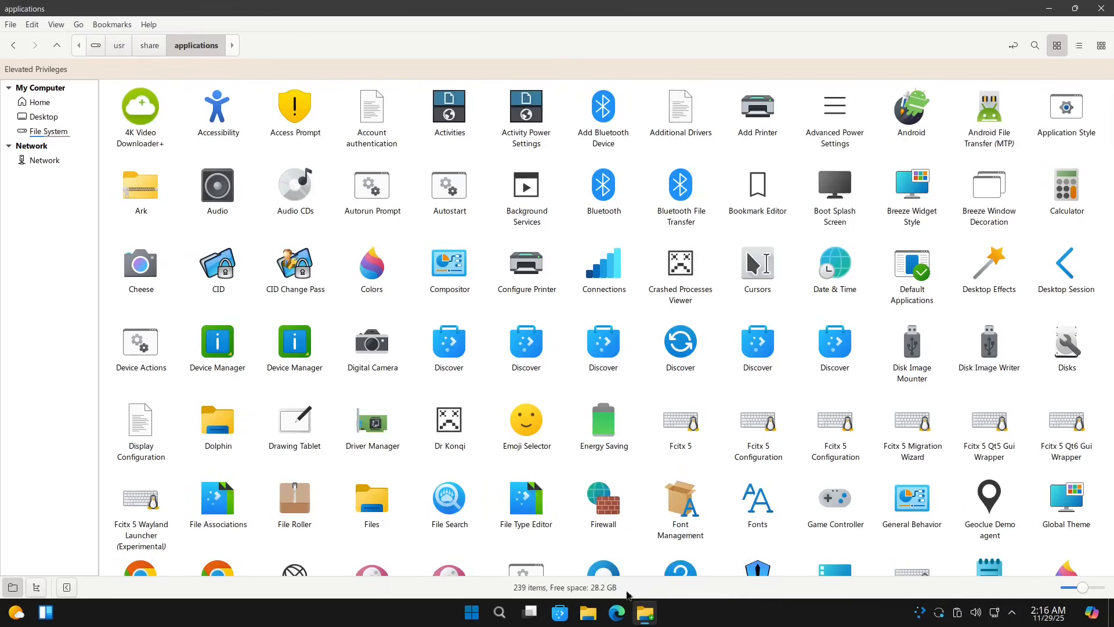
{"action": "scroll", "coordinate": [465, 399], "scroll_direction": "down", "scroll_amount": 5}
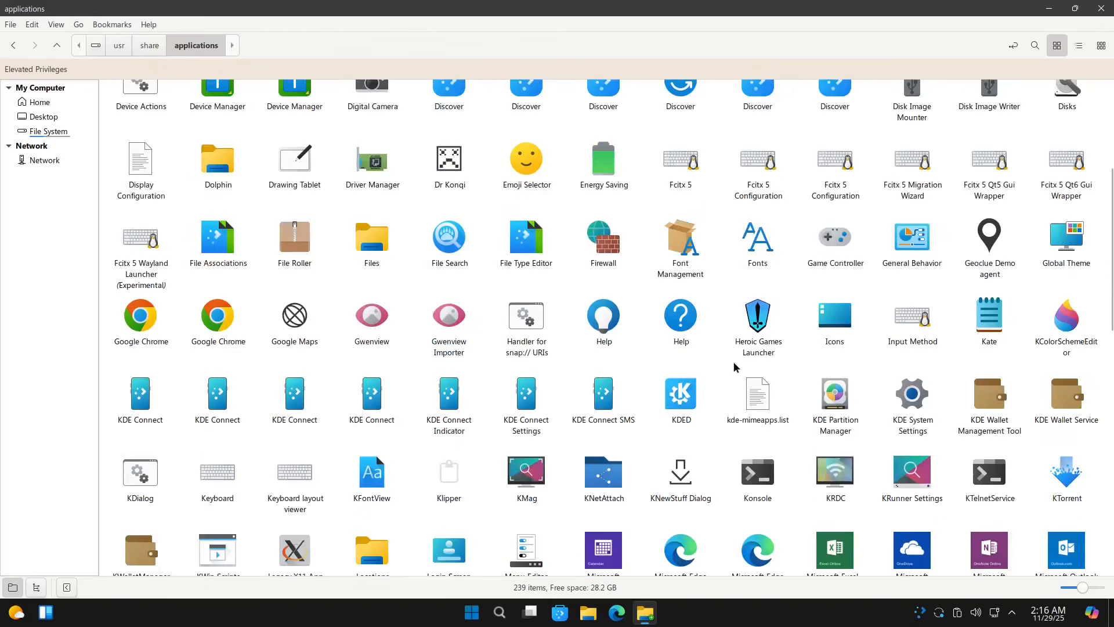
{"action": "right_click", "coordinate": [912, 399]}
Step: Open kdesystemsettings.desktop in Kate and maximize the editor
{"action": "mouse_move", "coordinate": [952, 422]}
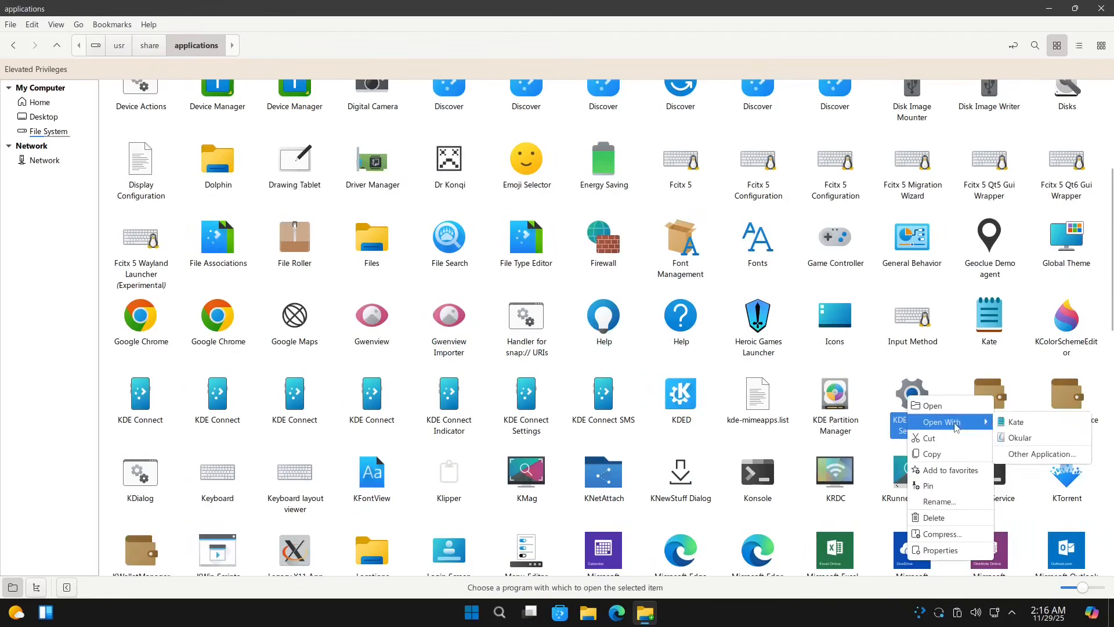
{"action": "left_click", "coordinate": [1023, 429]}
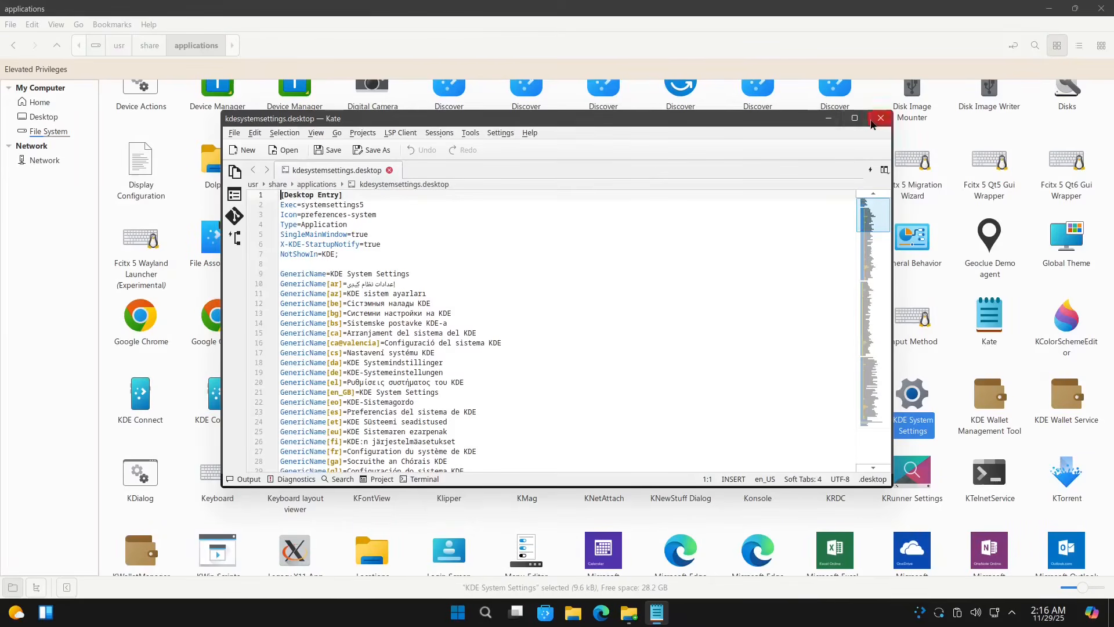
{"action": "left_click", "coordinate": [851, 118]}
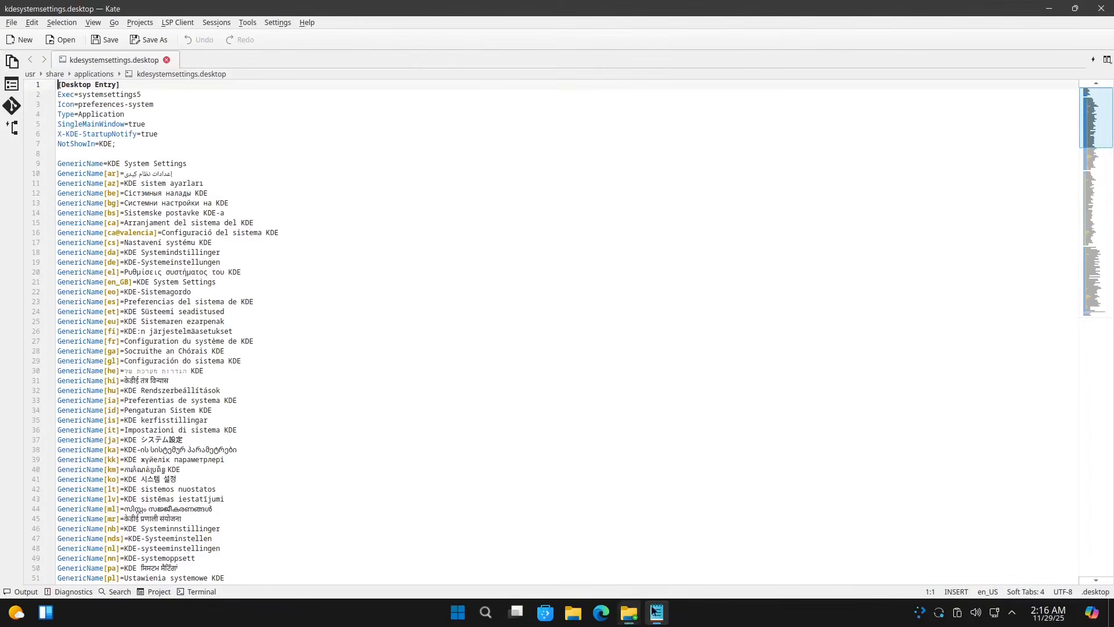
Step: Back in Nemo, open the System Settings launcher systemsettings.desktop in Kate
{"action": "left_click", "coordinate": [628, 613]}
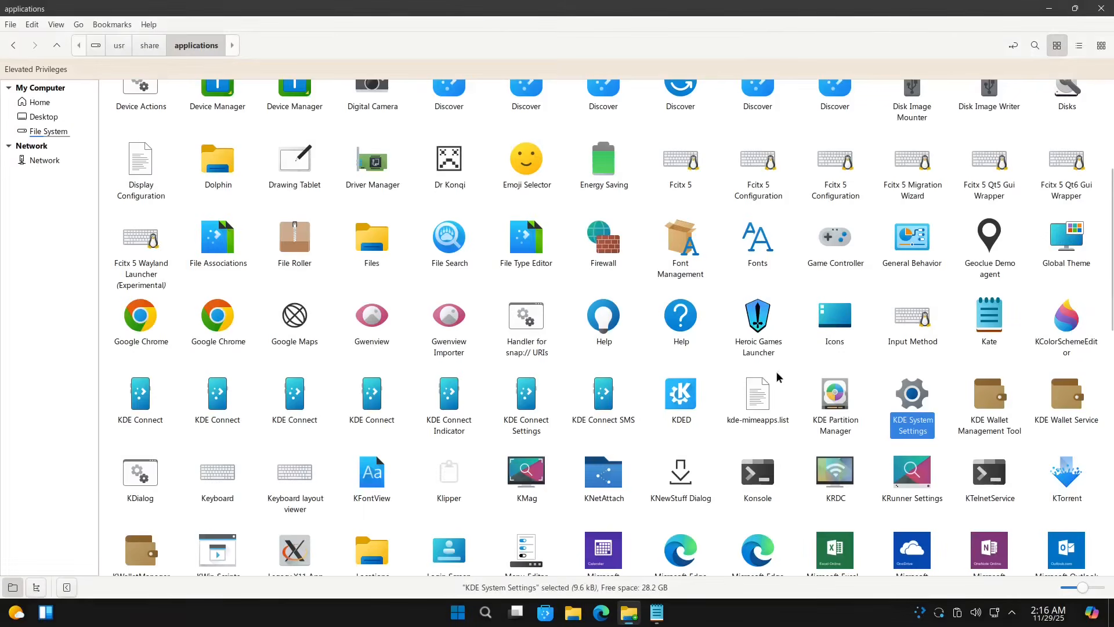
{"action": "scroll", "coordinate": [779, 372], "scroll_direction": "down", "scroll_amount": 5}
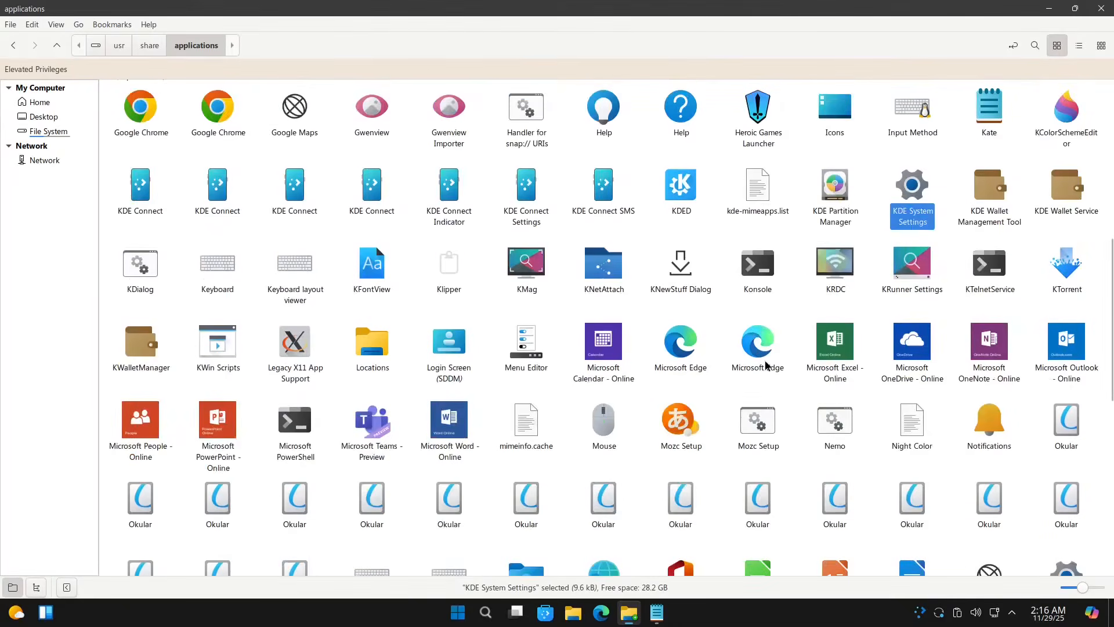
{"action": "scroll", "coordinate": [763, 361], "scroll_direction": "down", "scroll_amount": 3}
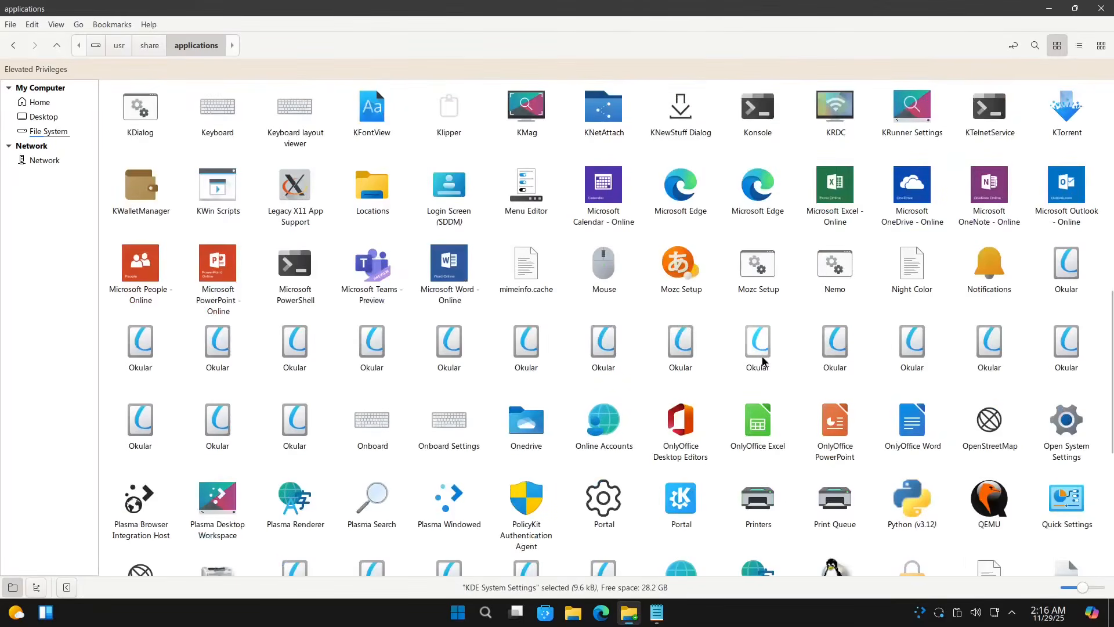
{"action": "scroll", "coordinate": [764, 361], "scroll_direction": "down", "scroll_amount": 3}
{"action": "scroll", "coordinate": [762, 363], "scroll_direction": "down", "scroll_amount": 3}
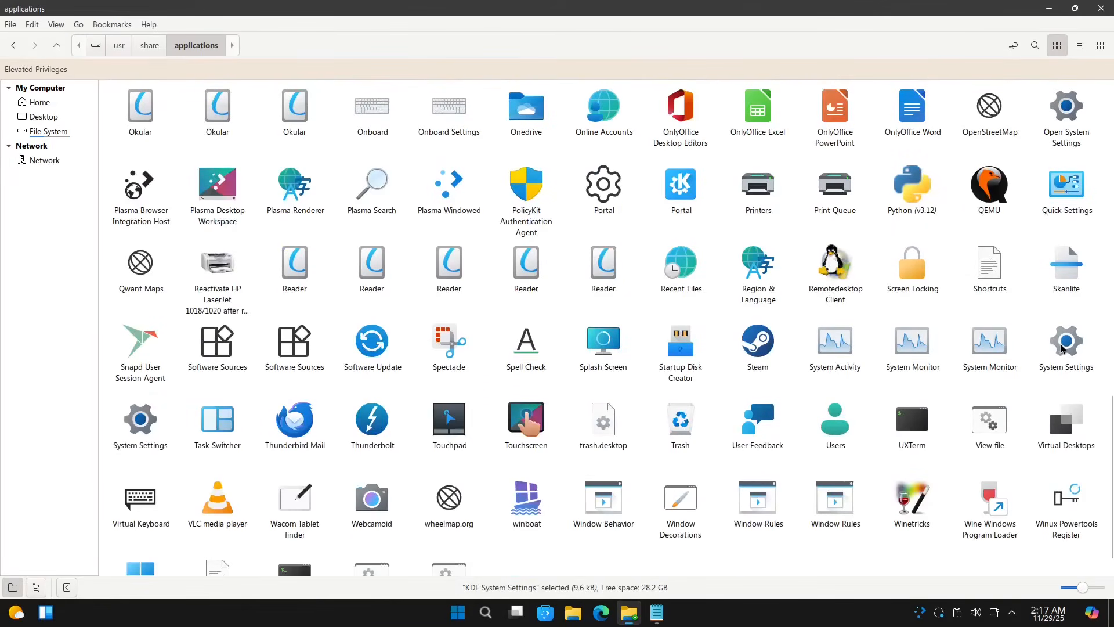
{"action": "left_click", "coordinate": [1061, 352]}
{"action": "right_click", "coordinate": [1059, 348]}
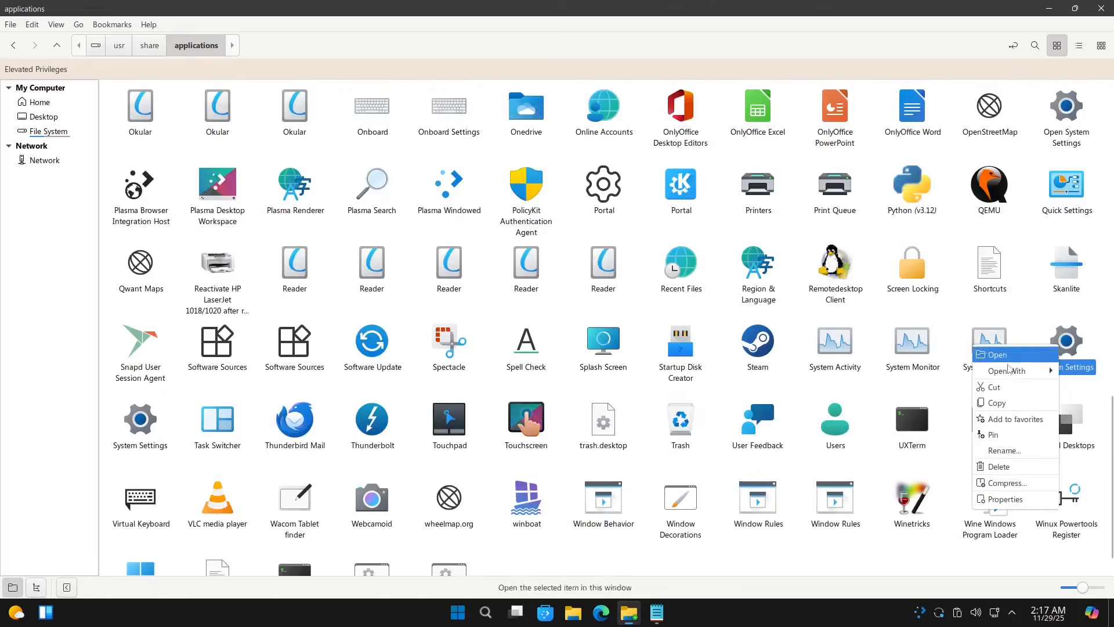
{"action": "mouse_move", "coordinate": [1013, 371]}
{"action": "left_click", "coordinate": [924, 373]}
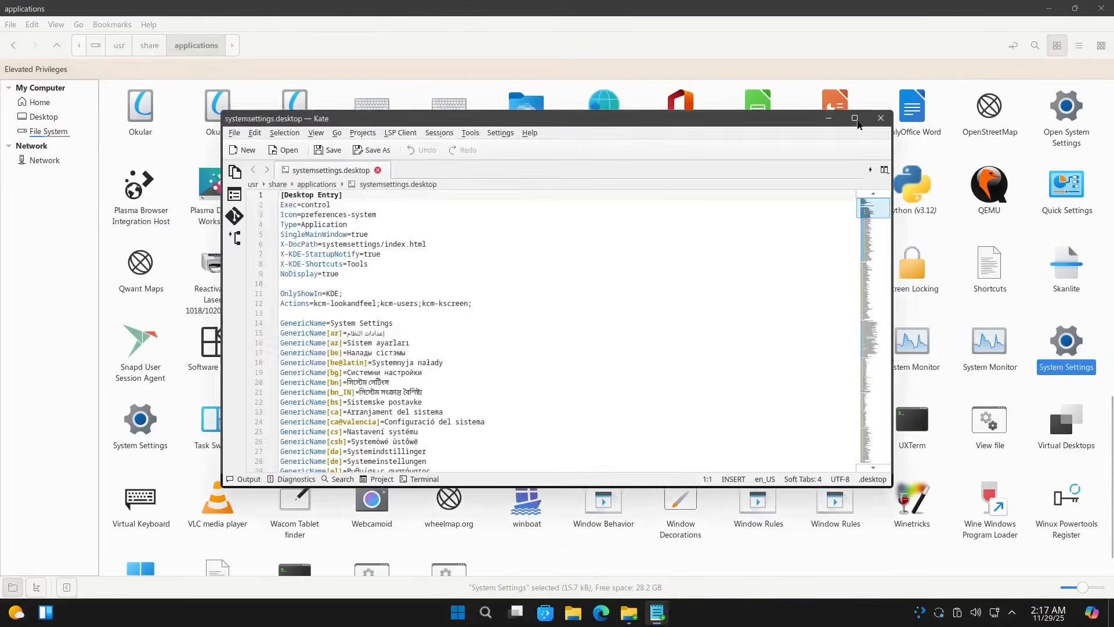
Step: Maximize Kate, close the systemsettings.desktop tab, and quit the editor
{"action": "left_click", "coordinate": [854, 118]}
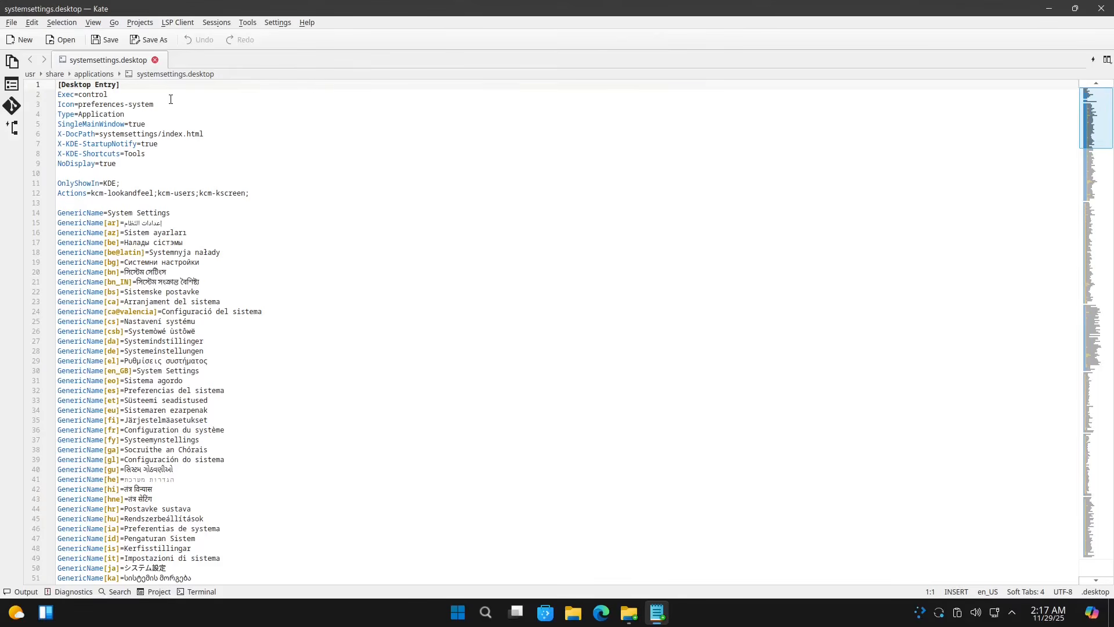
{"action": "left_click", "coordinate": [156, 60]}
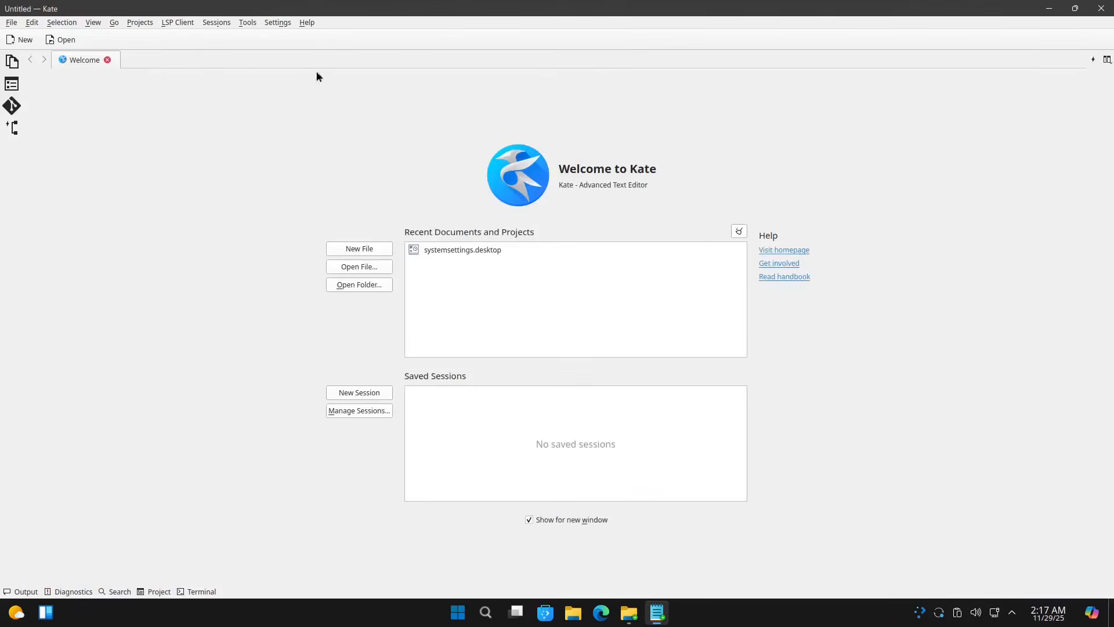
{"action": "left_click", "coordinate": [1101, 8]}
Step: Permanently delete the systemsettings.desktop launcher
{"action": "right_click", "coordinate": [1061, 344]}
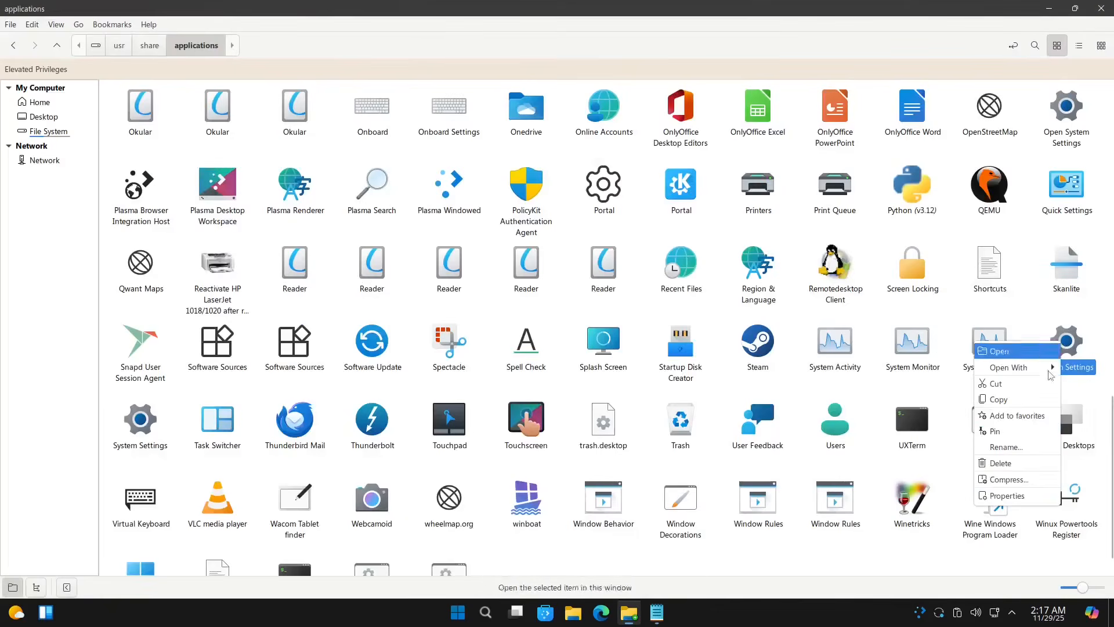
{"action": "left_click", "coordinate": [1000, 463]}
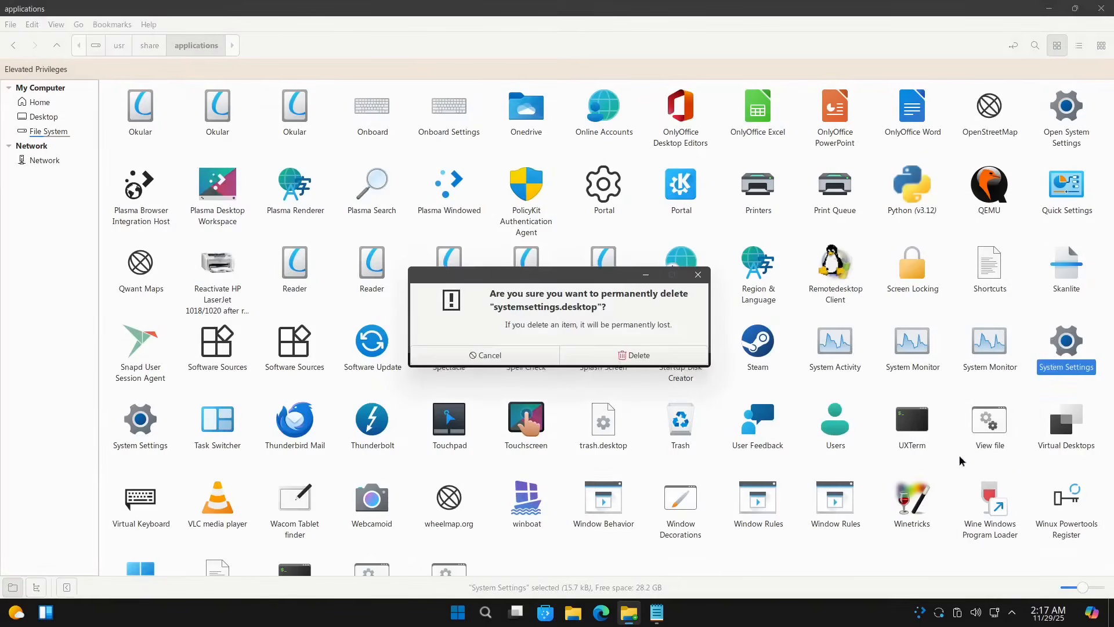
{"action": "left_click", "coordinate": [619, 360]}
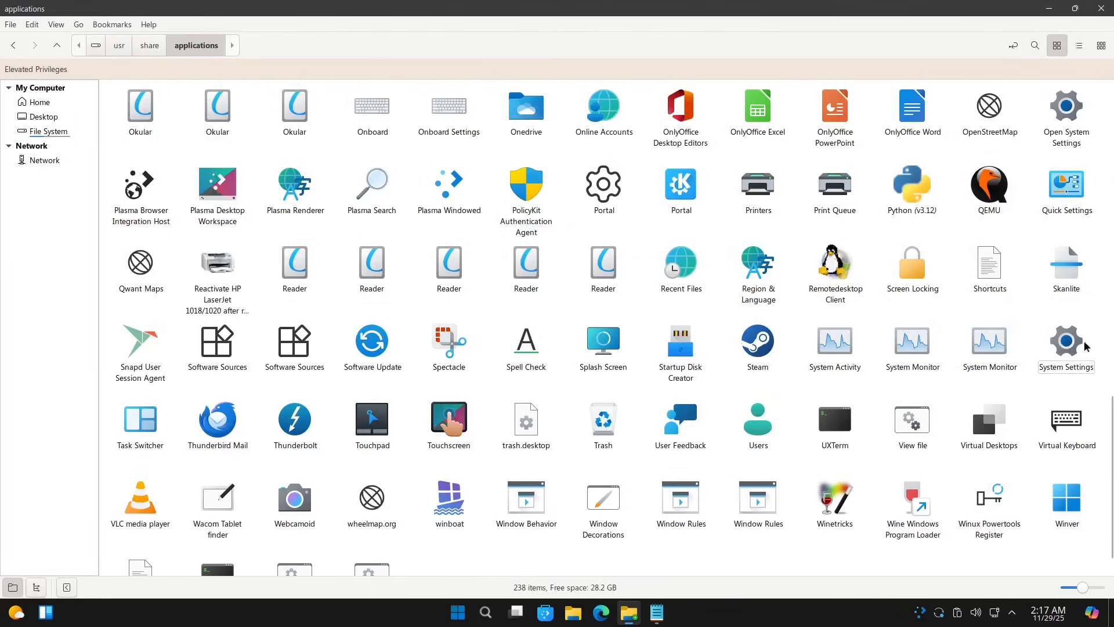
Step: Inspect the remaining System Settings launcher, control.desktop, in Kate and close it
{"action": "left_click", "coordinate": [1069, 341]}
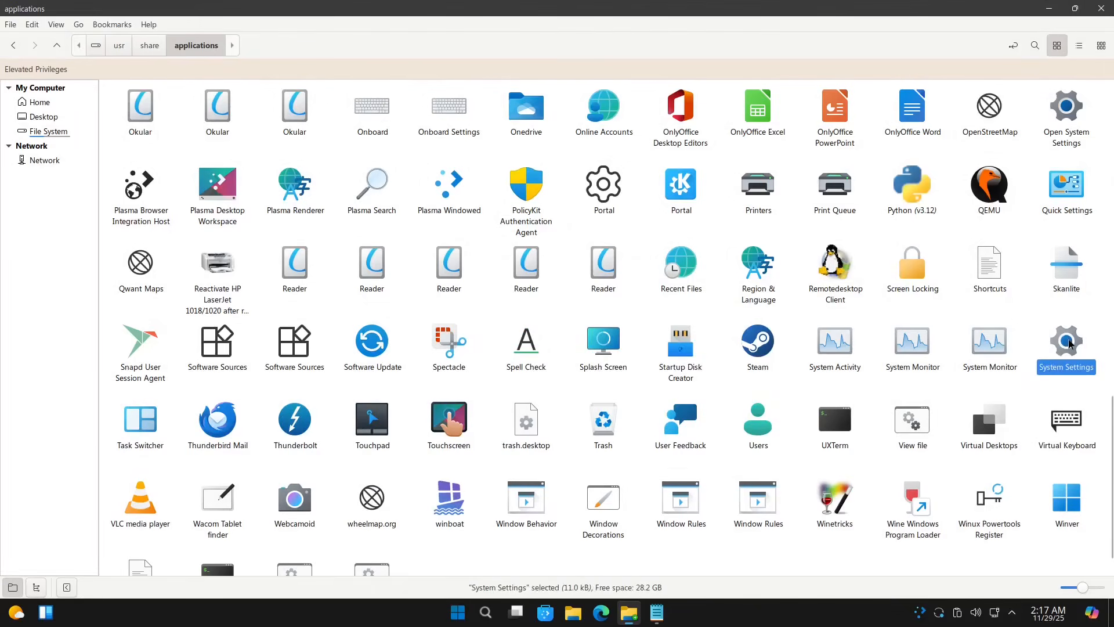
{"action": "right_click", "coordinate": [1071, 344]}
{"action": "mouse_move", "coordinate": [1028, 367]}
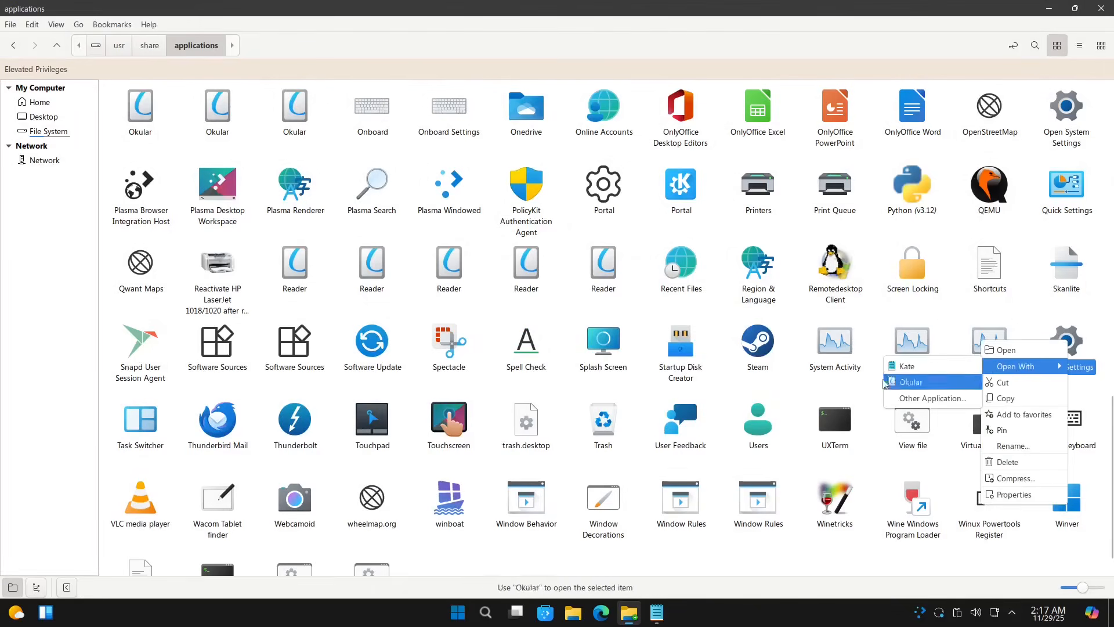
{"action": "left_click", "coordinate": [904, 366]}
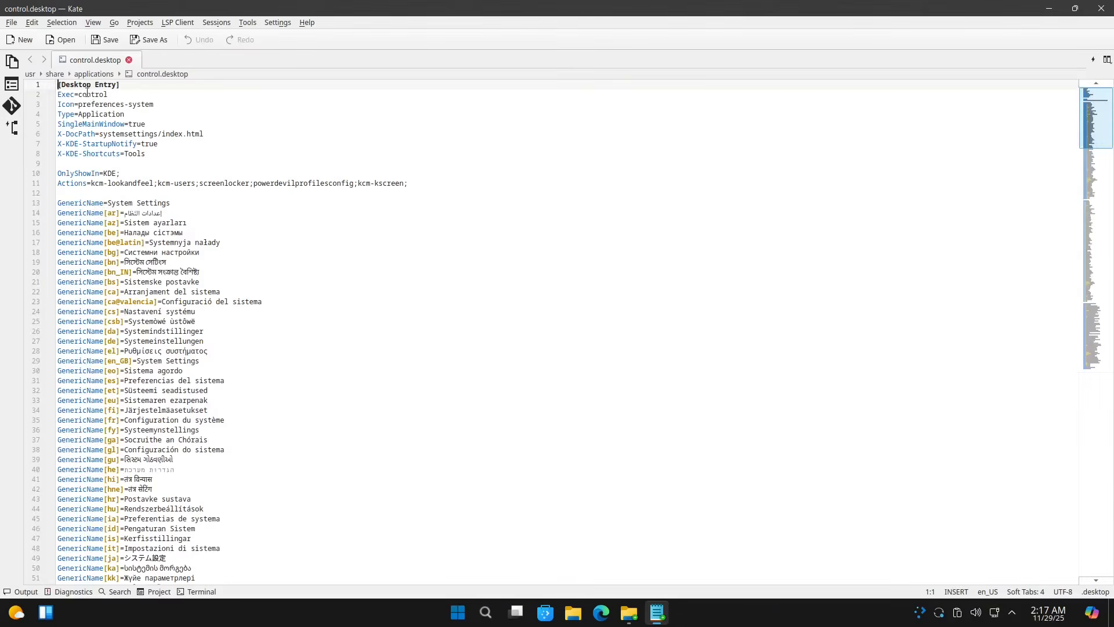
{"action": "left_click", "coordinate": [1101, 8]}
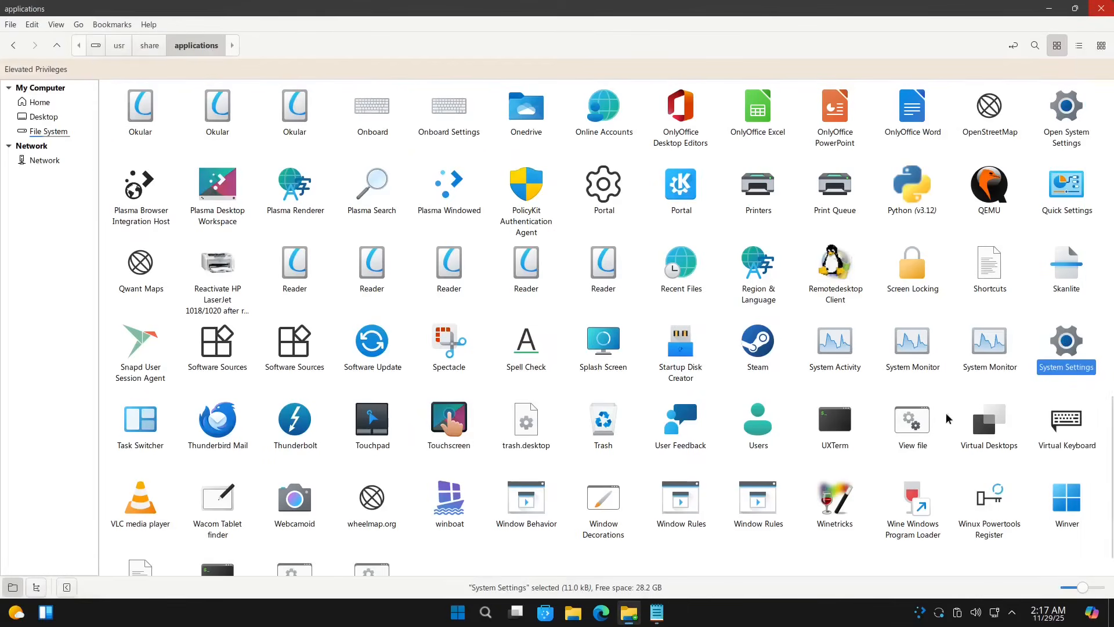
Step: Permanently delete control.desktop, leaving 237 items in the folder
{"action": "right_click", "coordinate": [1061, 347]}
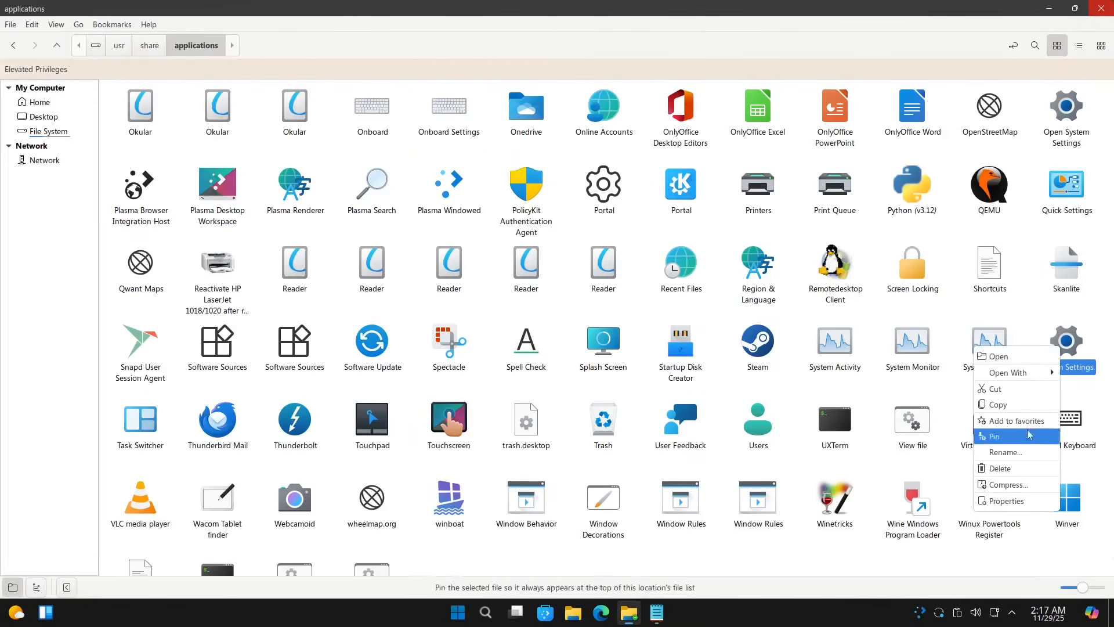
{"action": "left_click", "coordinate": [1002, 469]}
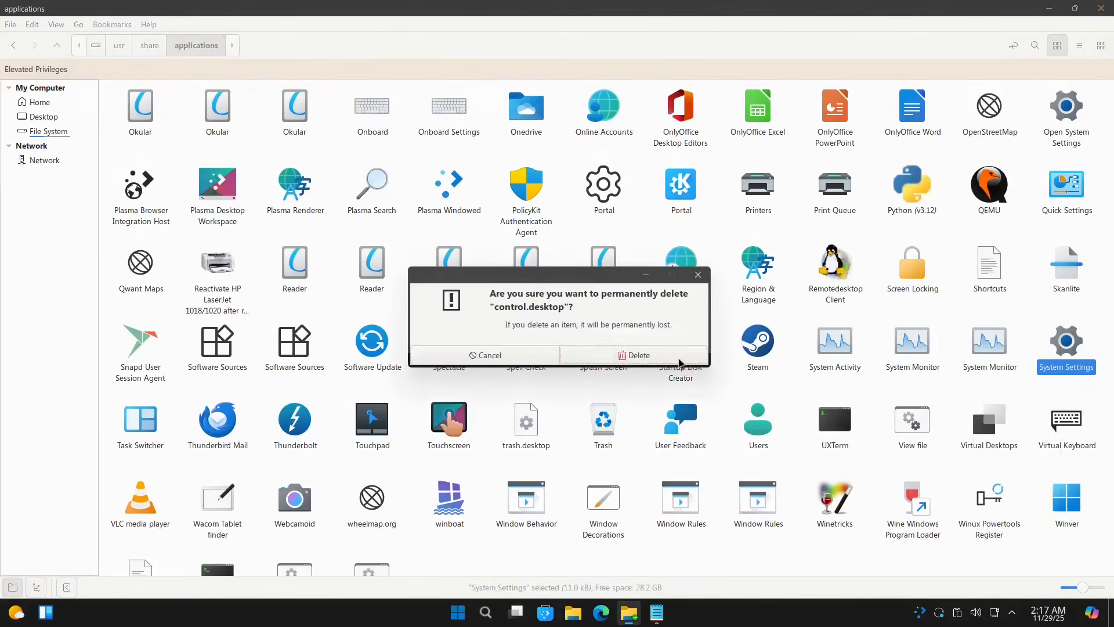
{"action": "left_click", "coordinate": [661, 356]}
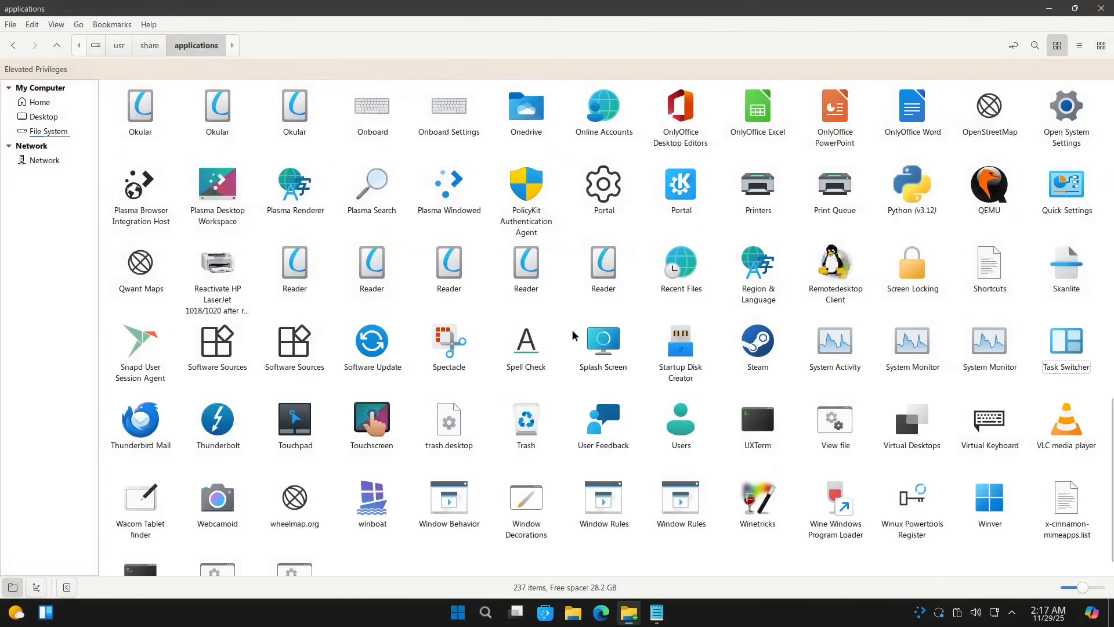
{"action": "scroll", "coordinate": [573, 336], "scroll_direction": "down", "scroll_amount": 2}
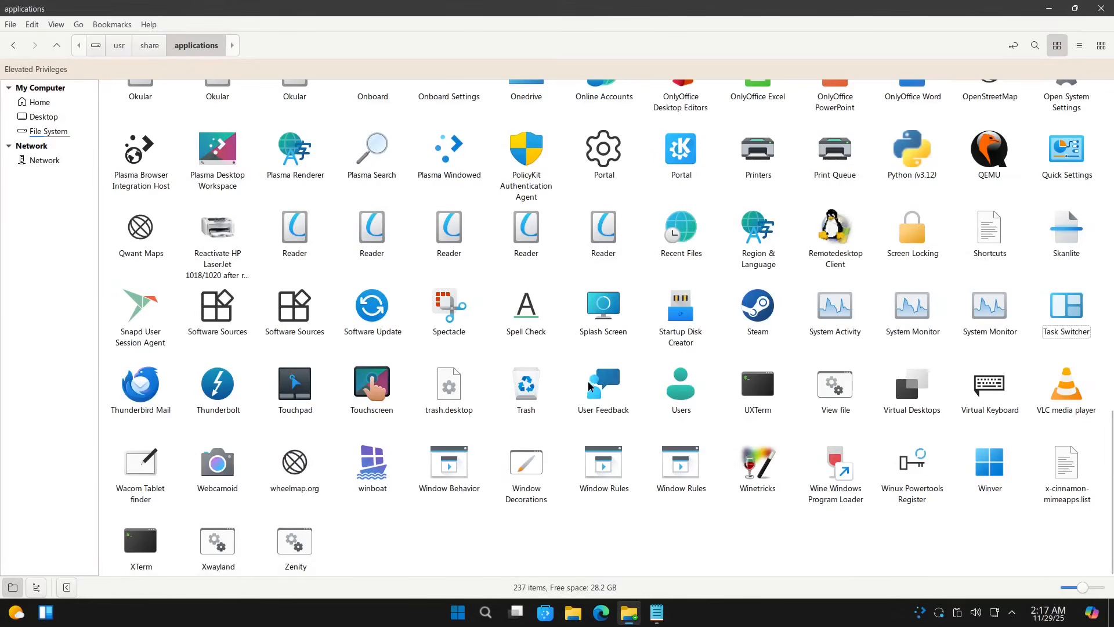
{"action": "scroll", "coordinate": [588, 387], "scroll_direction": "up", "scroll_amount": 3}
{"action": "scroll", "coordinate": [587, 386], "scroll_direction": "up", "scroll_amount": 1}
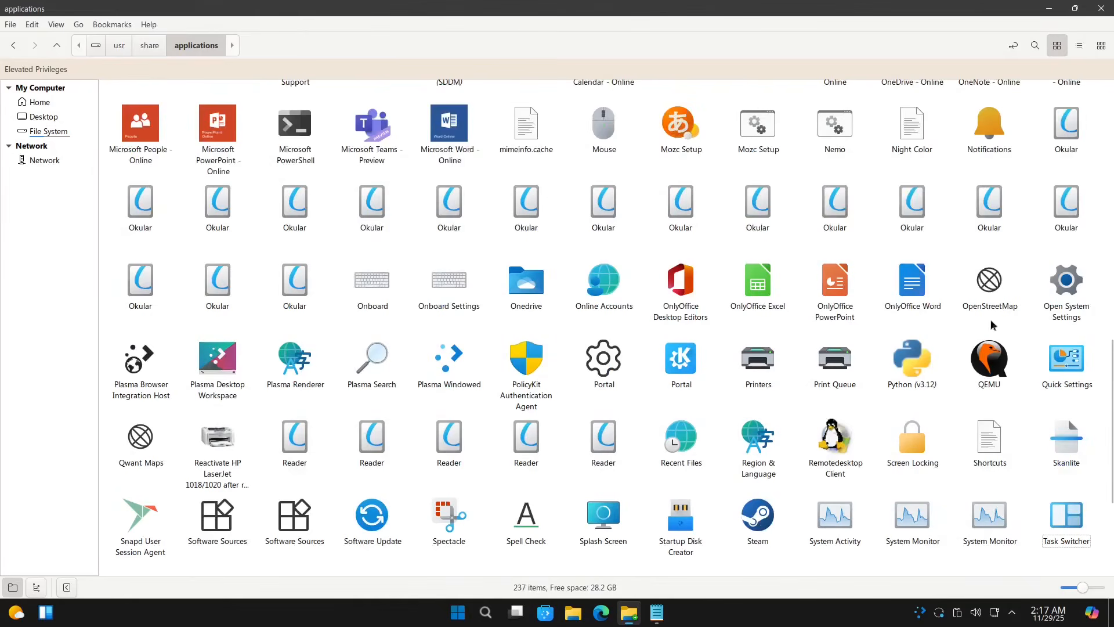
Step: Open the Open System Settings launcher file in Kate
{"action": "left_click", "coordinate": [1063, 289]}
{"action": "right_click", "coordinate": [1060, 293]}
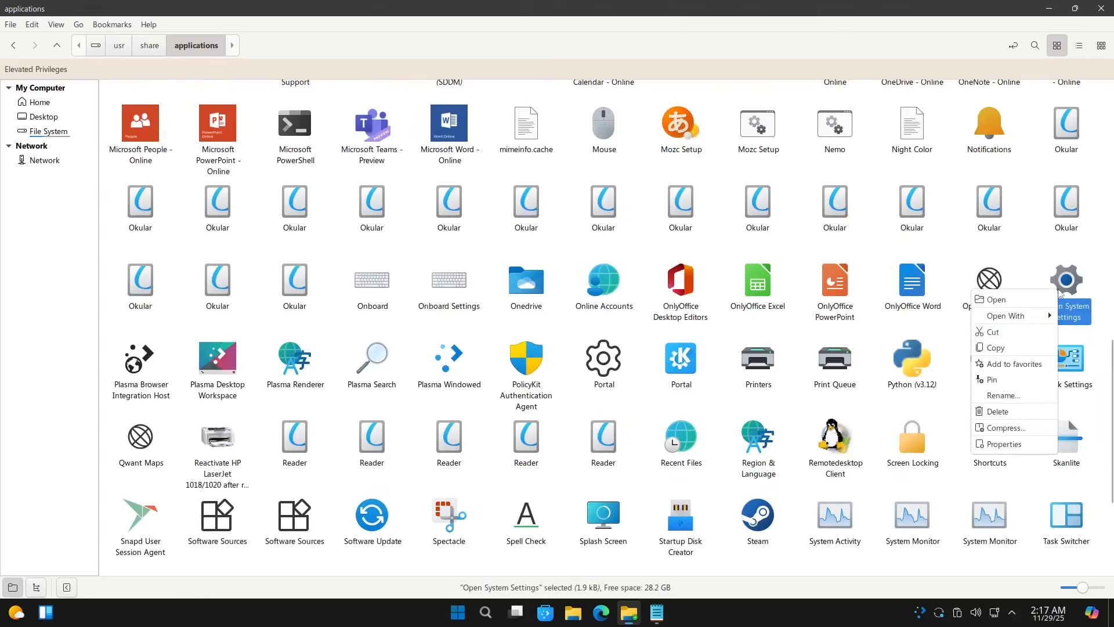
{"action": "mouse_move", "coordinate": [1022, 316]}
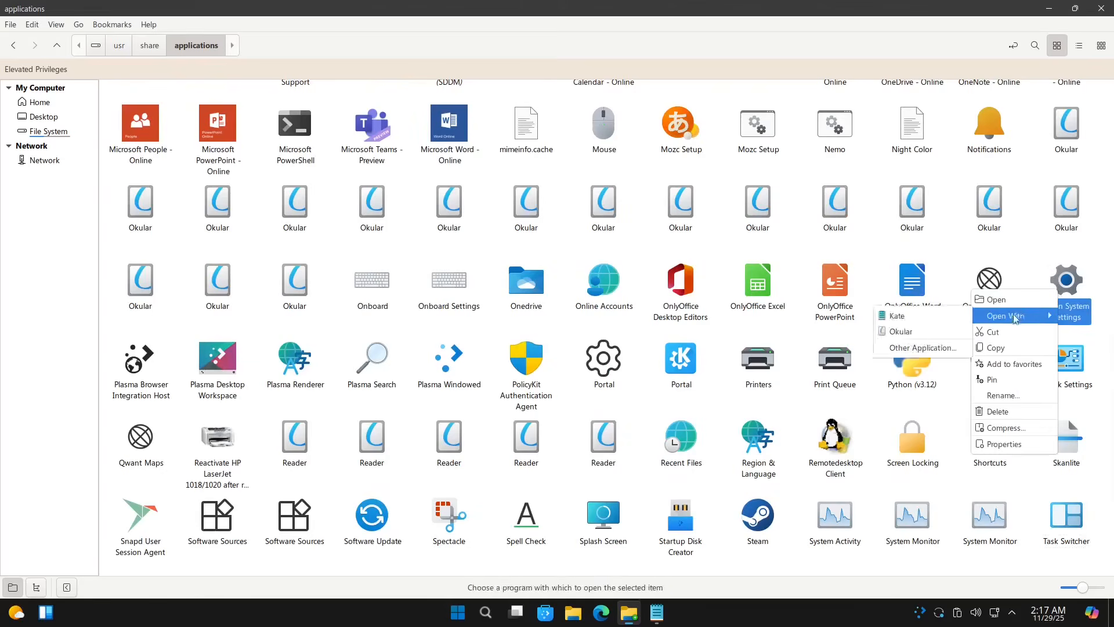
{"action": "left_click", "coordinate": [913, 315]}
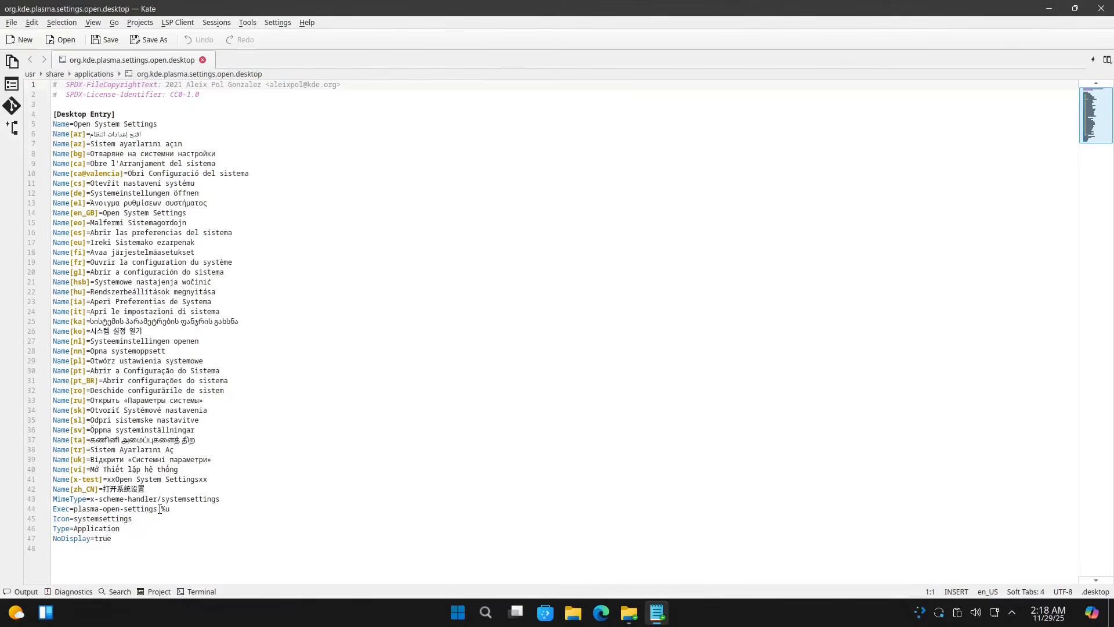
Step: Copy the plasma-open-settings command from line 44, then minimize Kate
{"action": "left_click_drag", "start_coordinate": [157, 509], "coordinate": [74, 509]}
{"action": "right_click", "coordinate": [88, 509]}
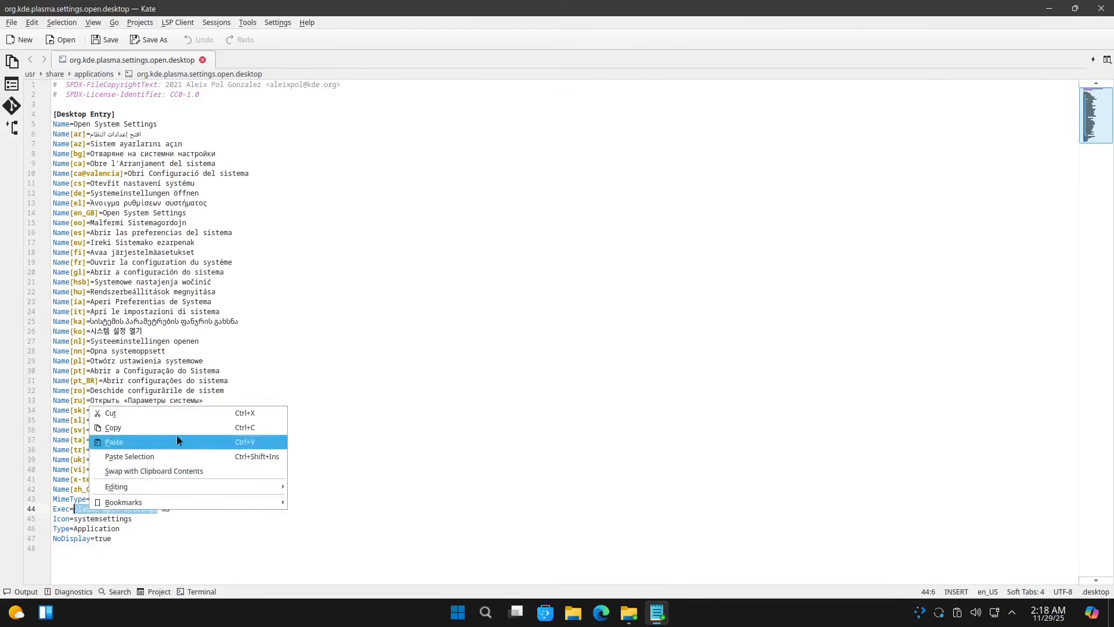
{"action": "left_click", "coordinate": [154, 430]}
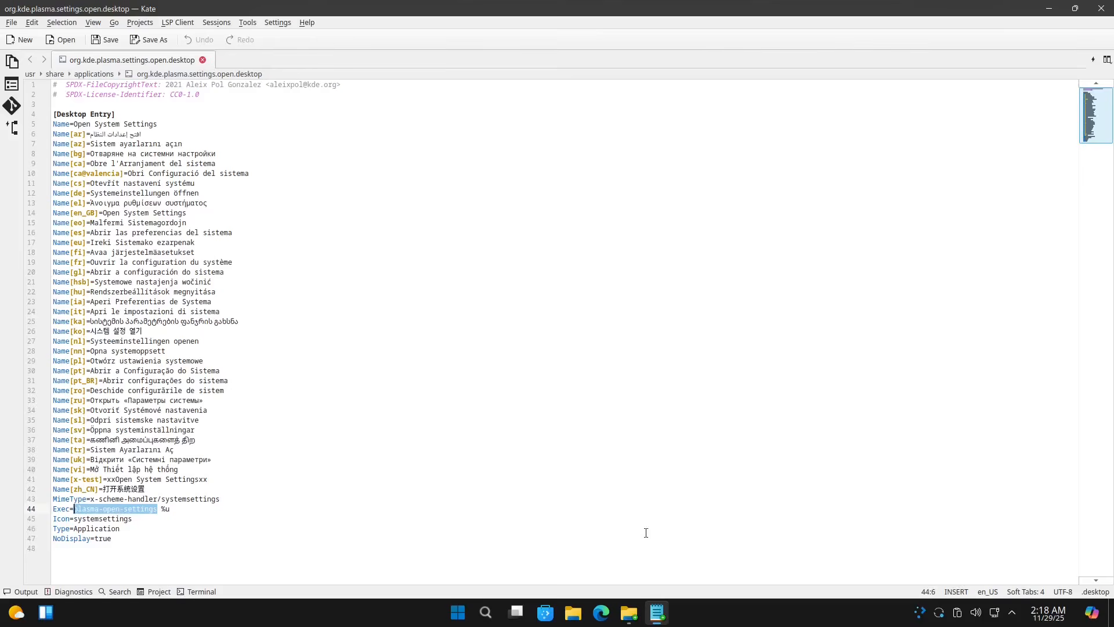
{"action": "left_click", "coordinate": [1050, 9]}
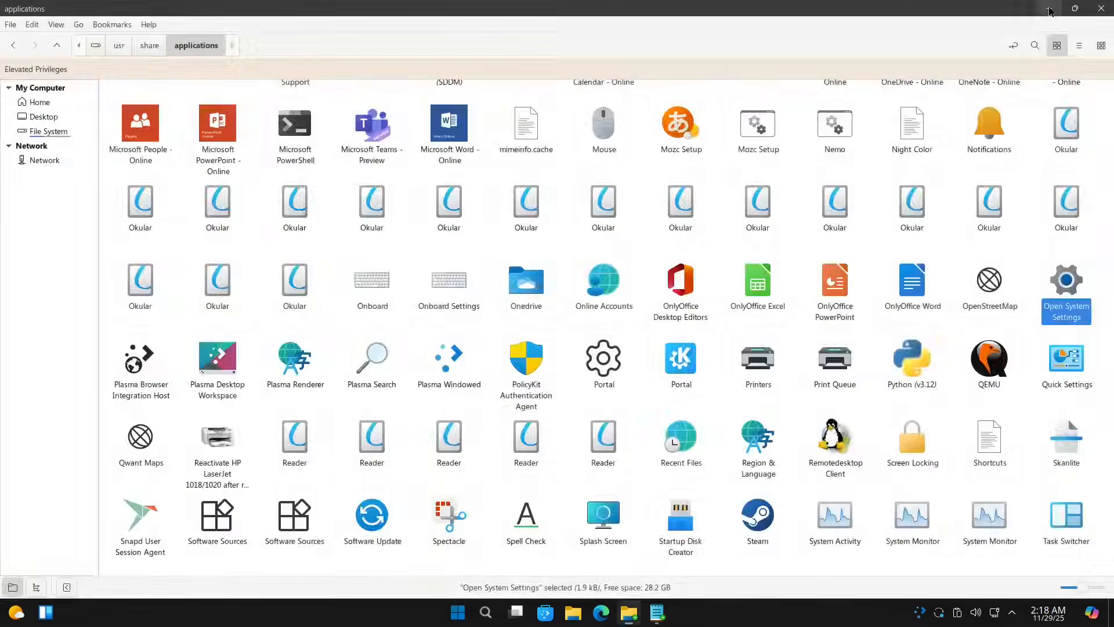
Step: Minimize the open windows and launch Konsole by searching 'term' in the start menu
{"action": "left_click", "coordinate": [1049, 8]}
{"action": "left_click", "coordinate": [1049, 9]}
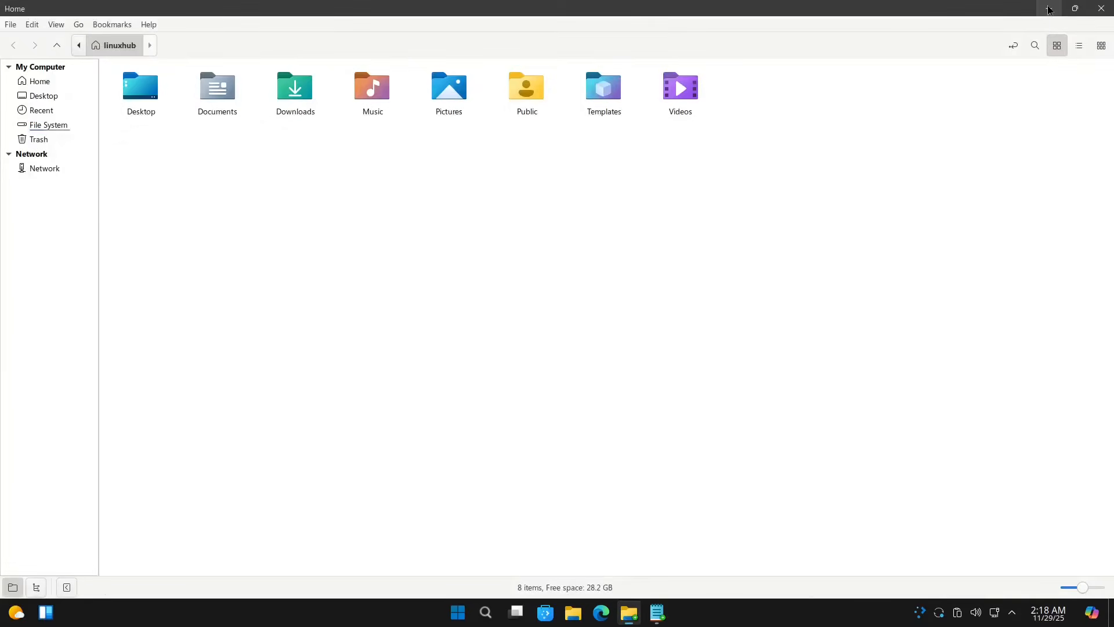
{"action": "left_click", "coordinate": [1049, 9]}
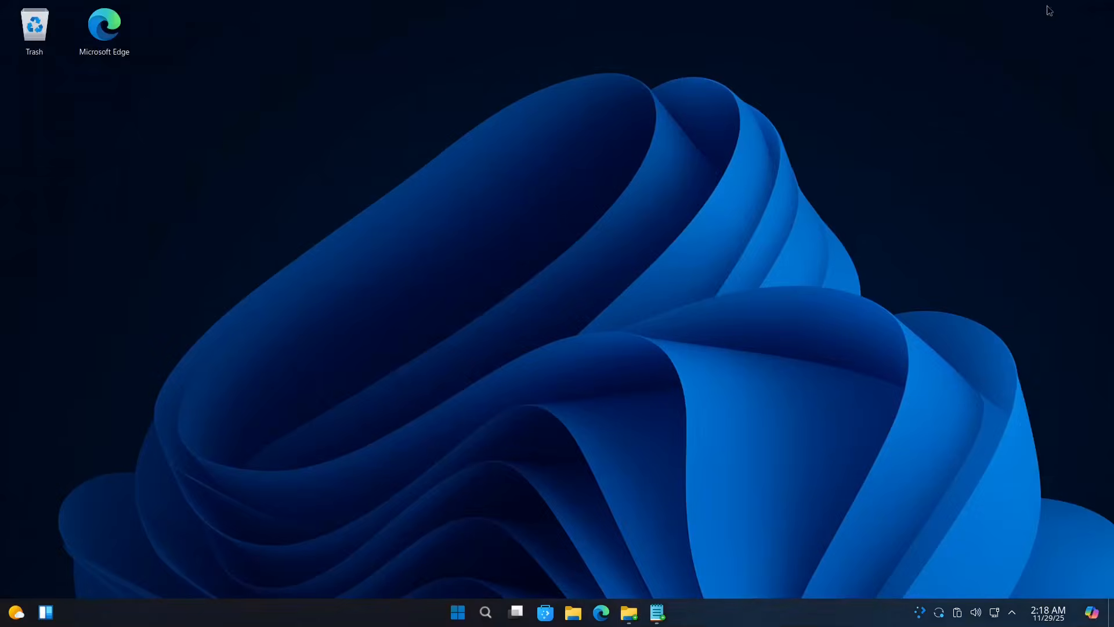
{"action": "left_click", "coordinate": [459, 614]}
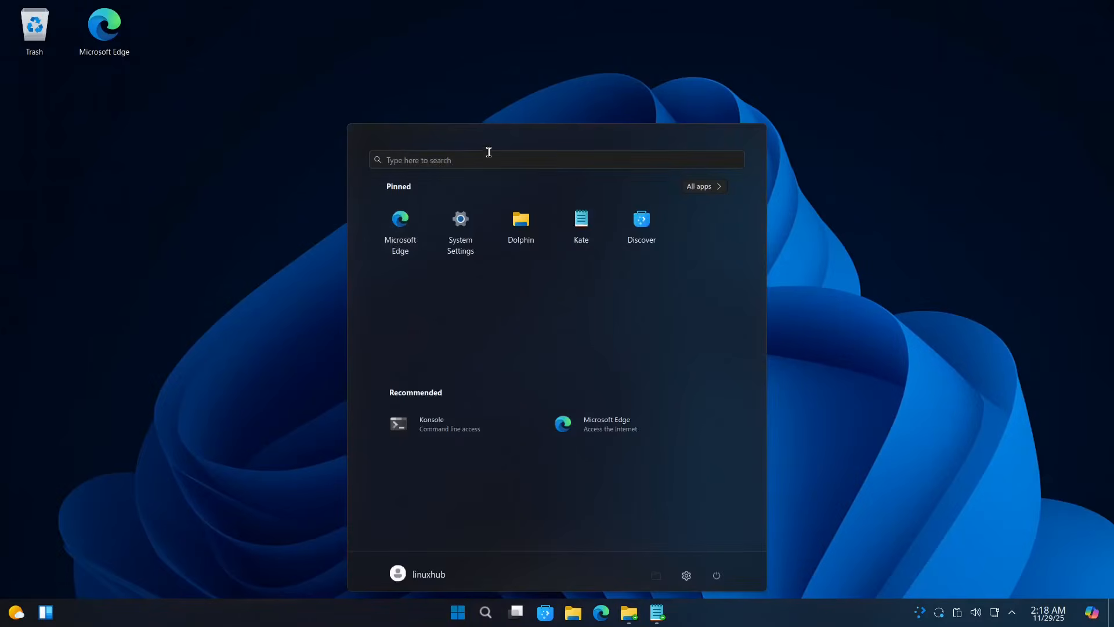
{"action": "left_click", "coordinate": [479, 162]}
{"action": "type", "text": "term"}
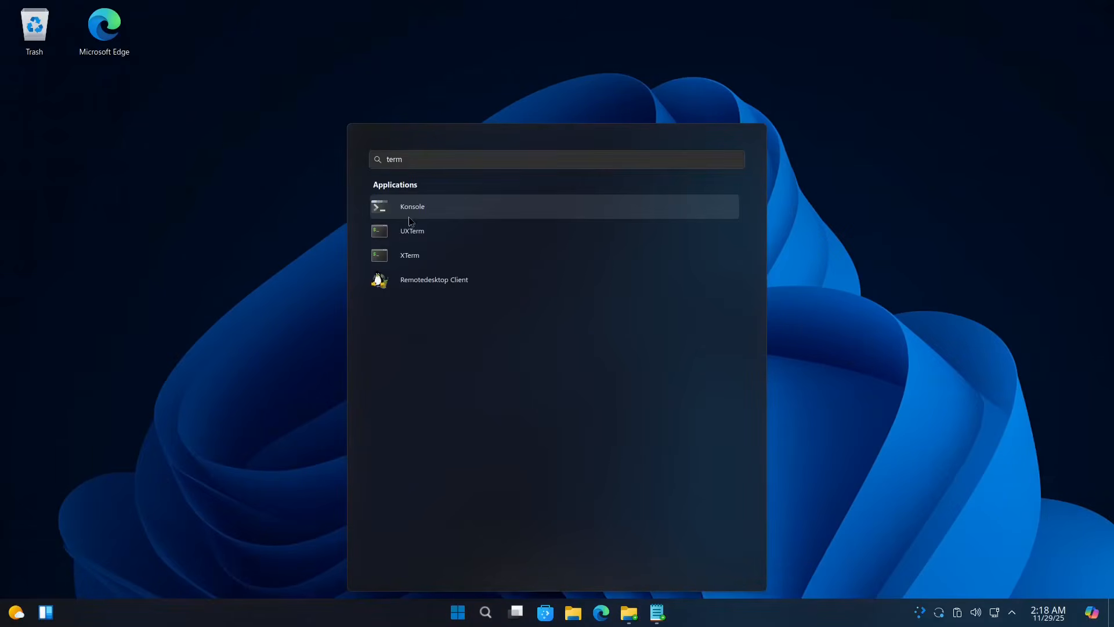
{"action": "left_click", "coordinate": [409, 210]}
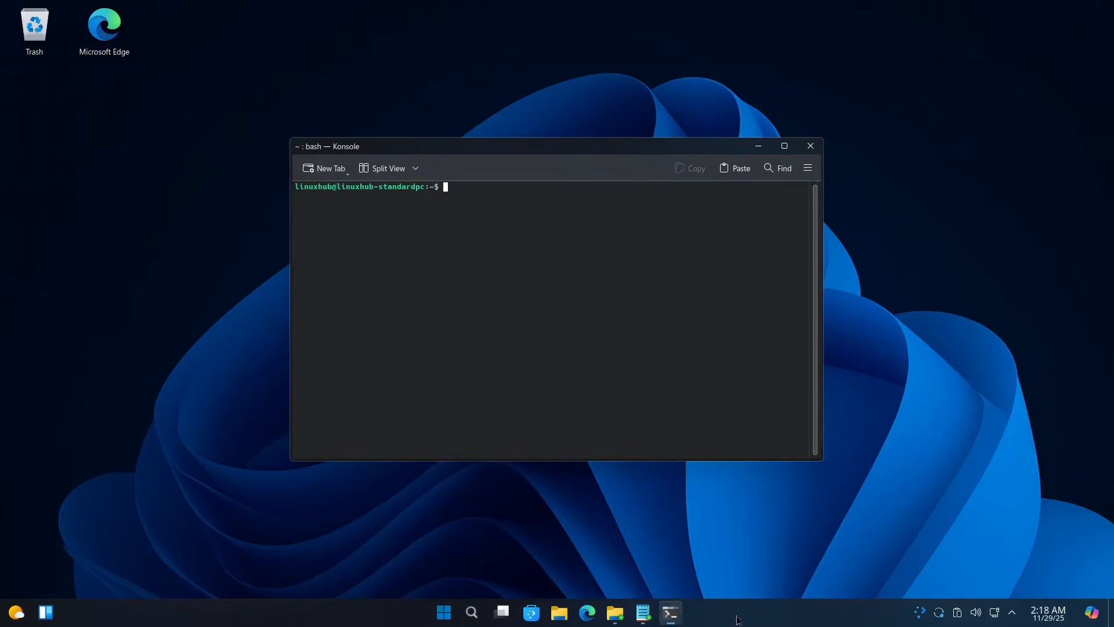
Step: Pin Konsole and the file manager to the taskbar
{"action": "right_click", "coordinate": [671, 612]}
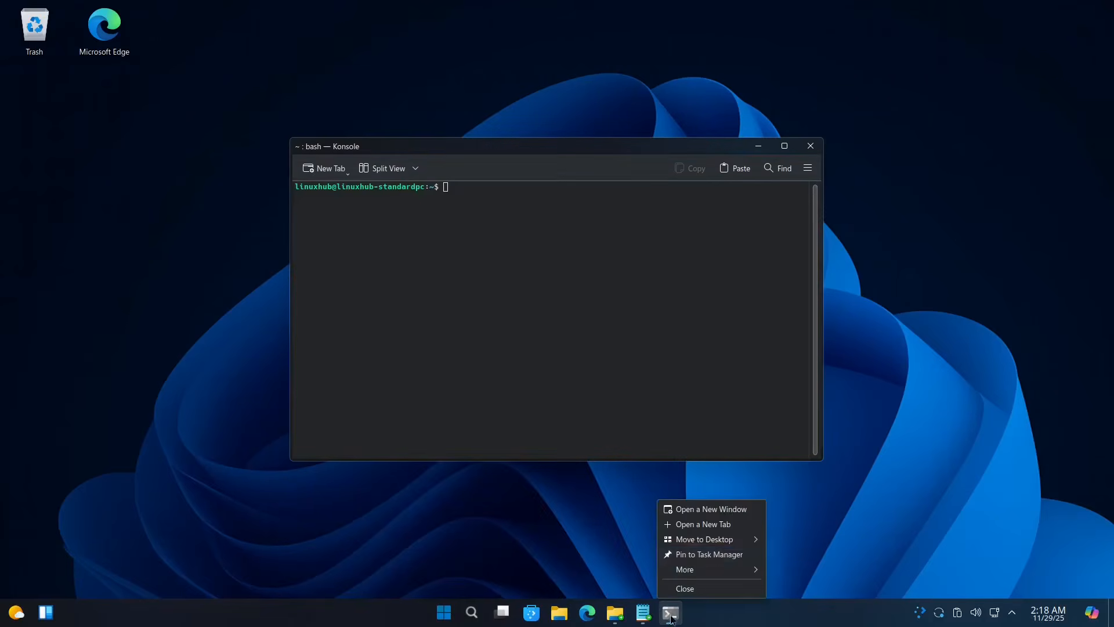
{"action": "left_click", "coordinate": [704, 556]}
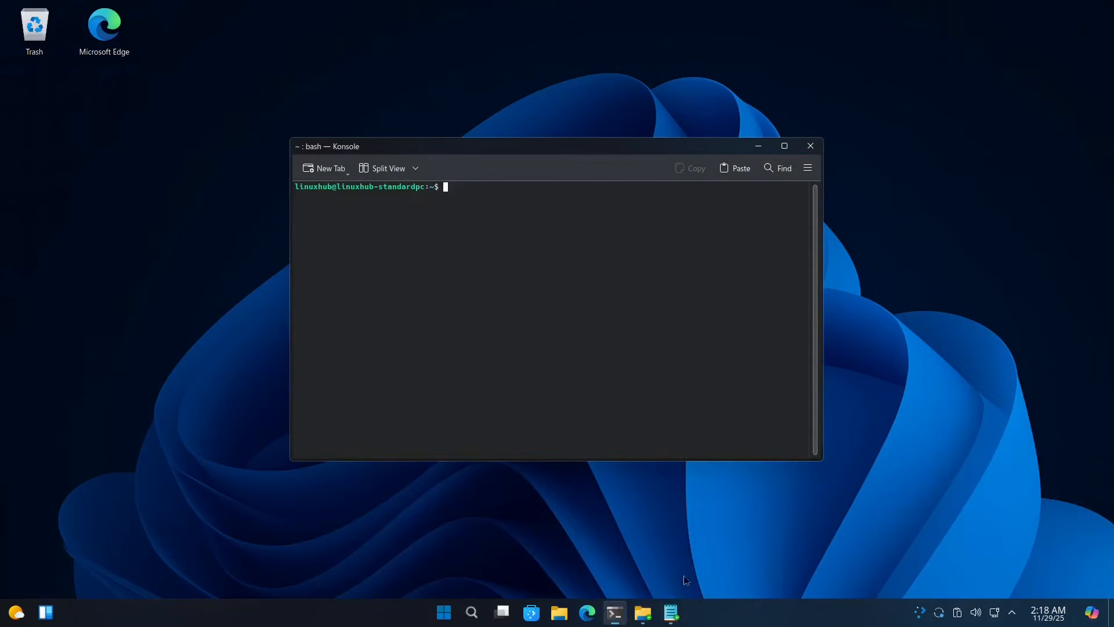
{"action": "right_click", "coordinate": [643, 615]}
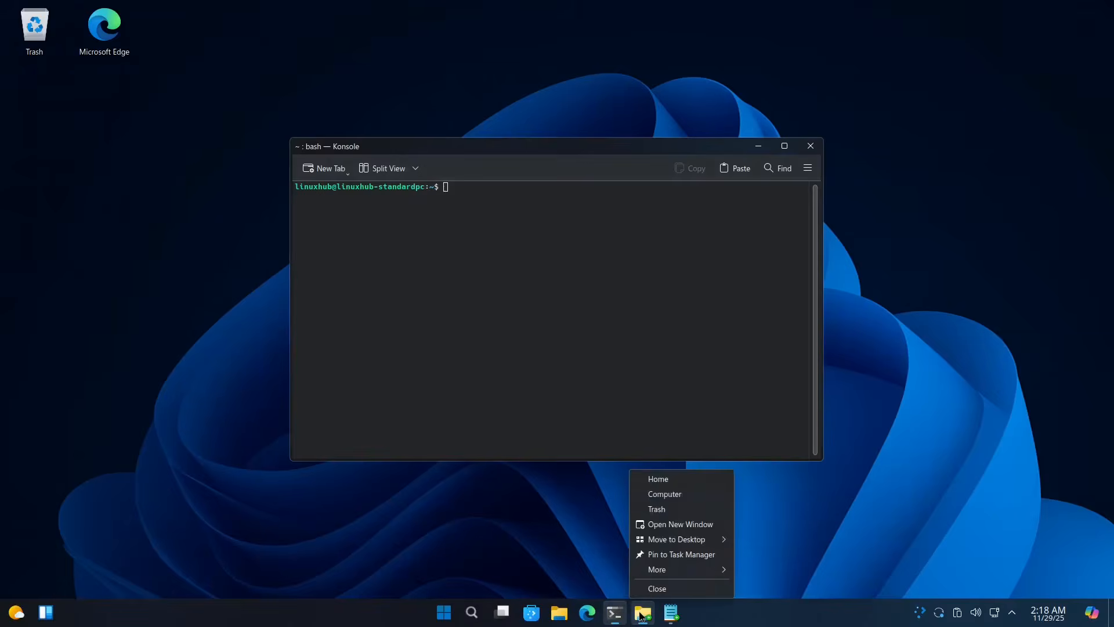
{"action": "left_click", "coordinate": [674, 555]}
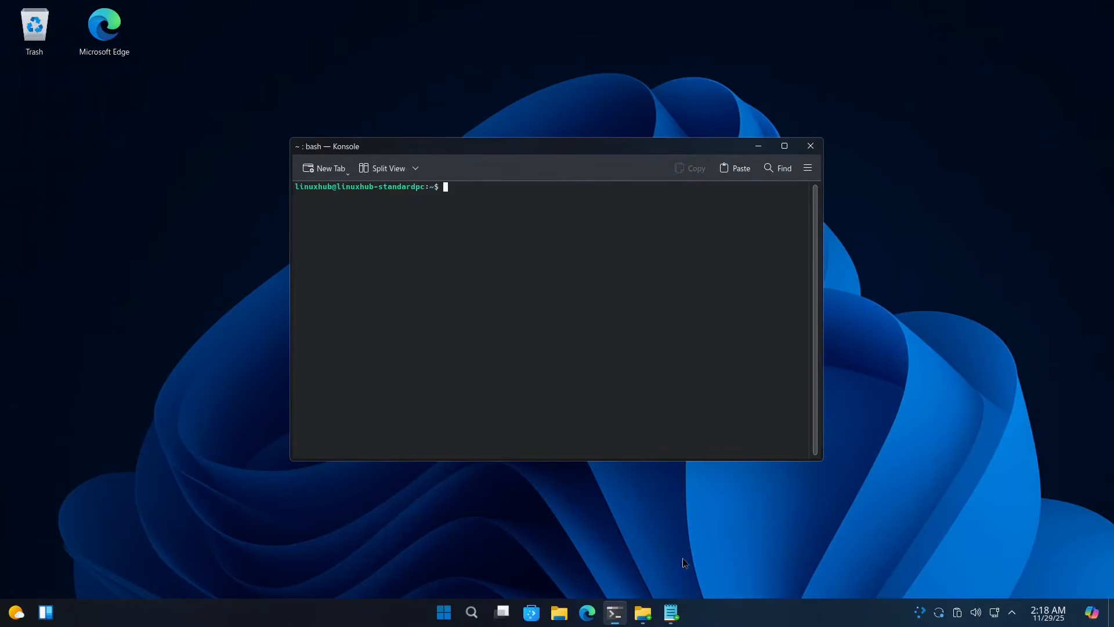
Step: Paste and run plasma-open-settings in the terminal to launch System Settings
{"action": "right_click", "coordinate": [478, 199]}
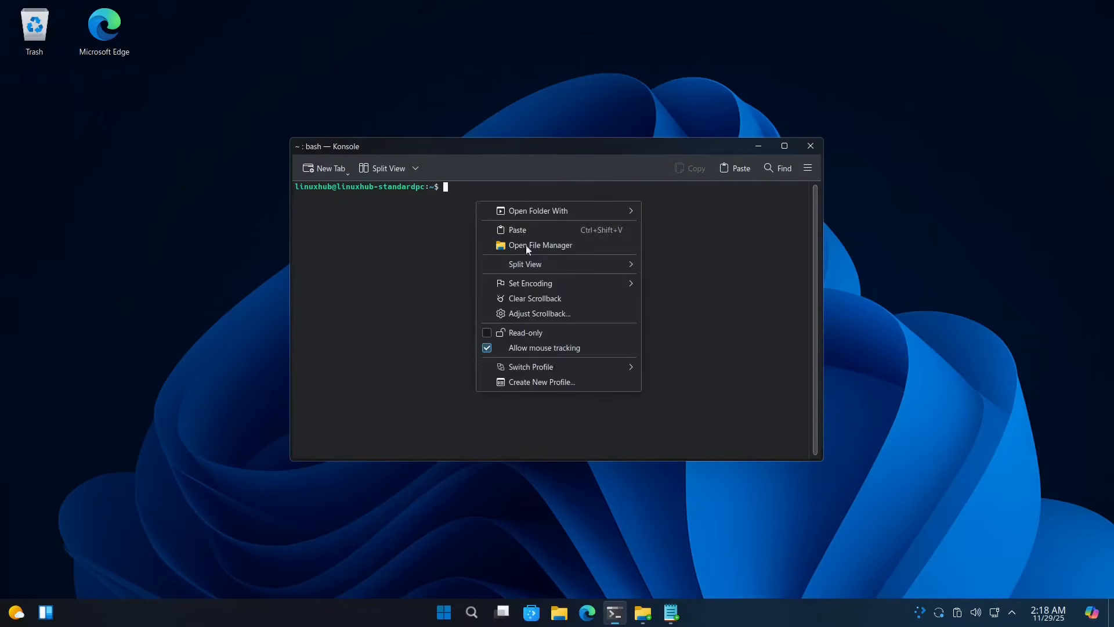
{"action": "left_click", "coordinate": [531, 232]}
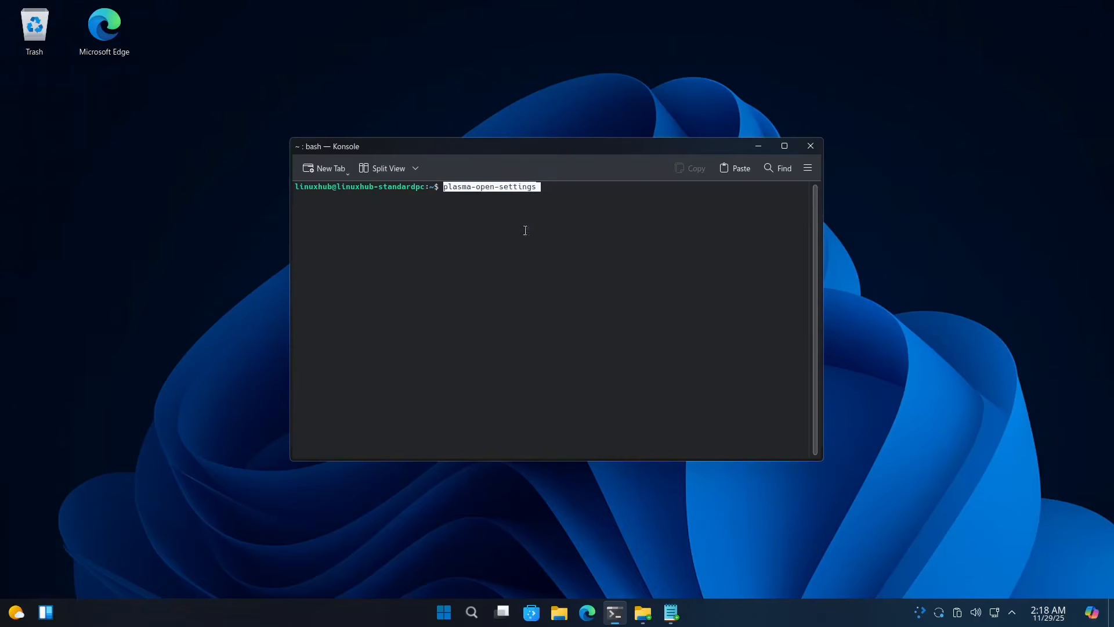
{"action": "key", "text": "Return"}
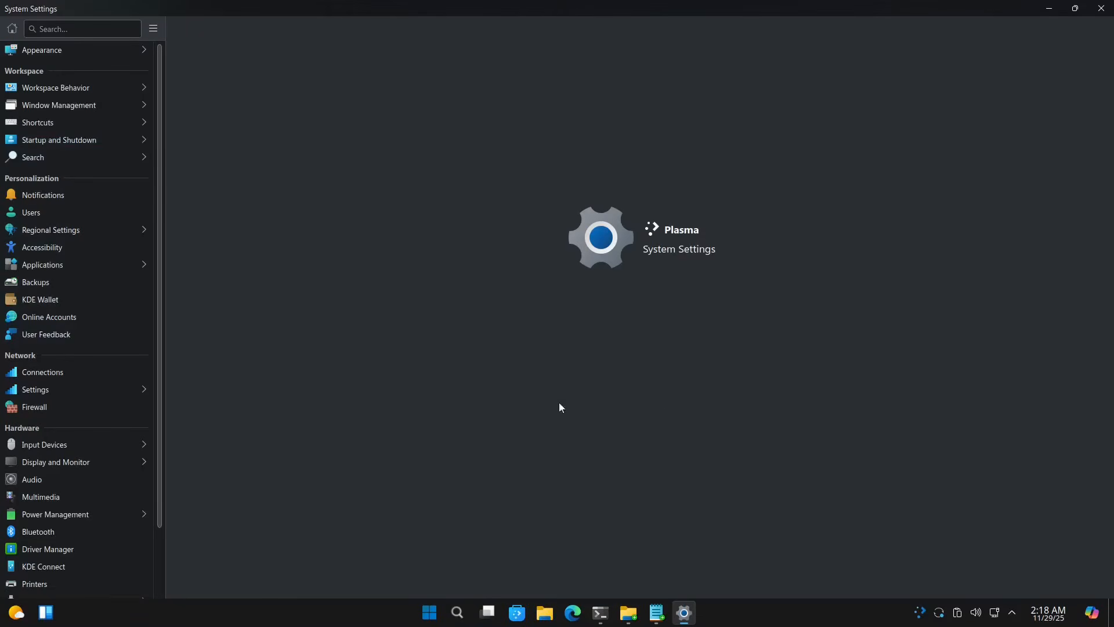
Step: Pin System Settings to the taskbar
{"action": "scroll", "coordinate": [32, 490], "scroll_direction": "down", "scroll_amount": 3}
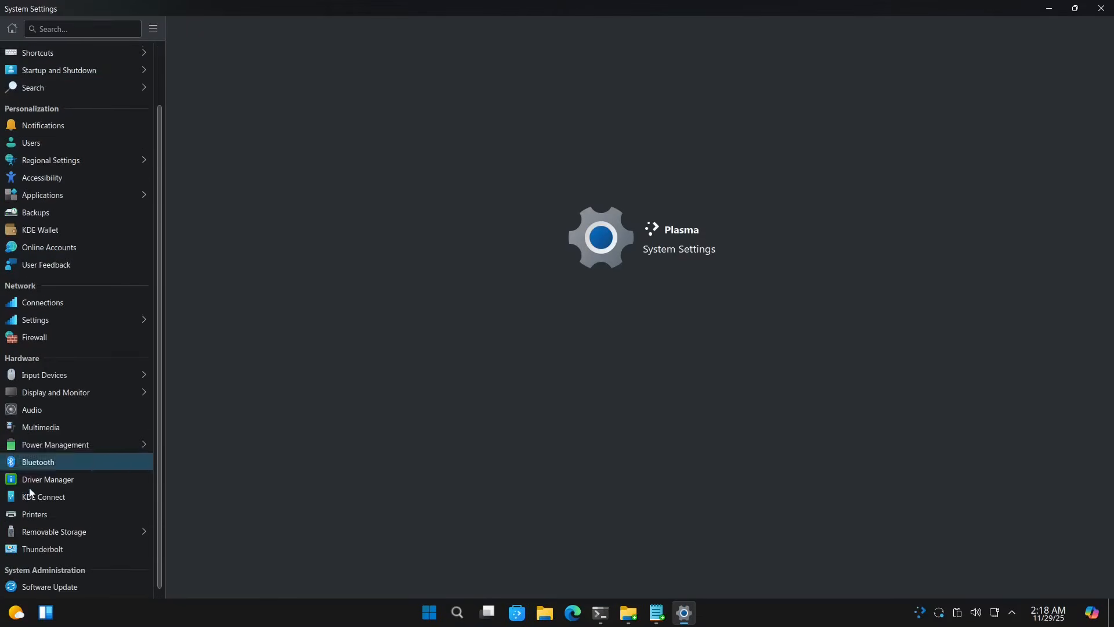
{"action": "scroll", "coordinate": [40, 497], "scroll_direction": "up", "scroll_amount": 3}
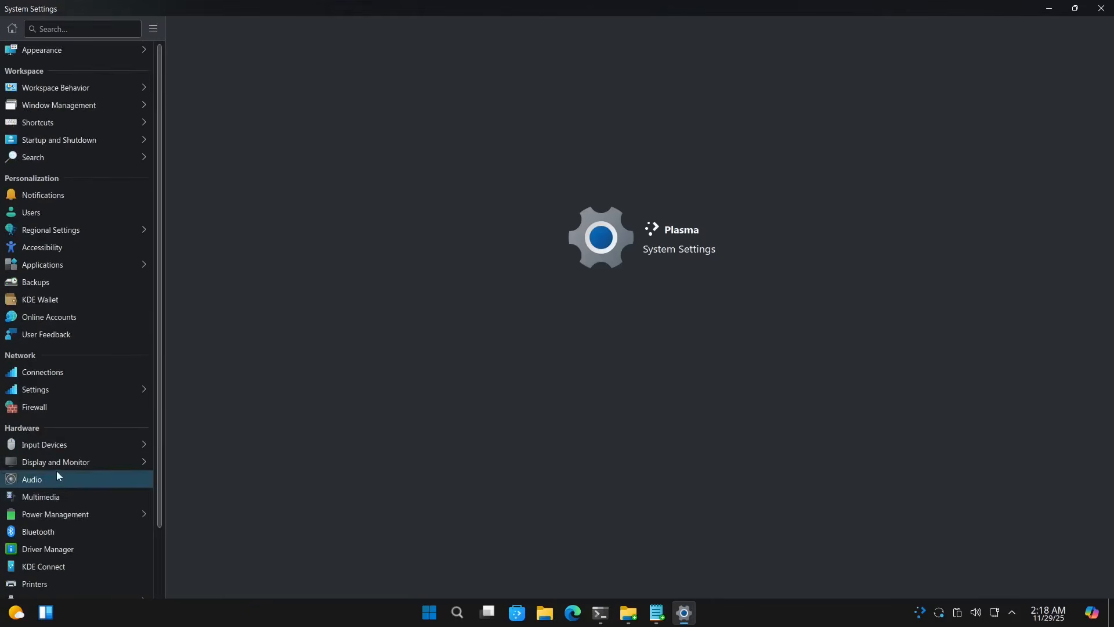
{"action": "right_click", "coordinate": [684, 613]}
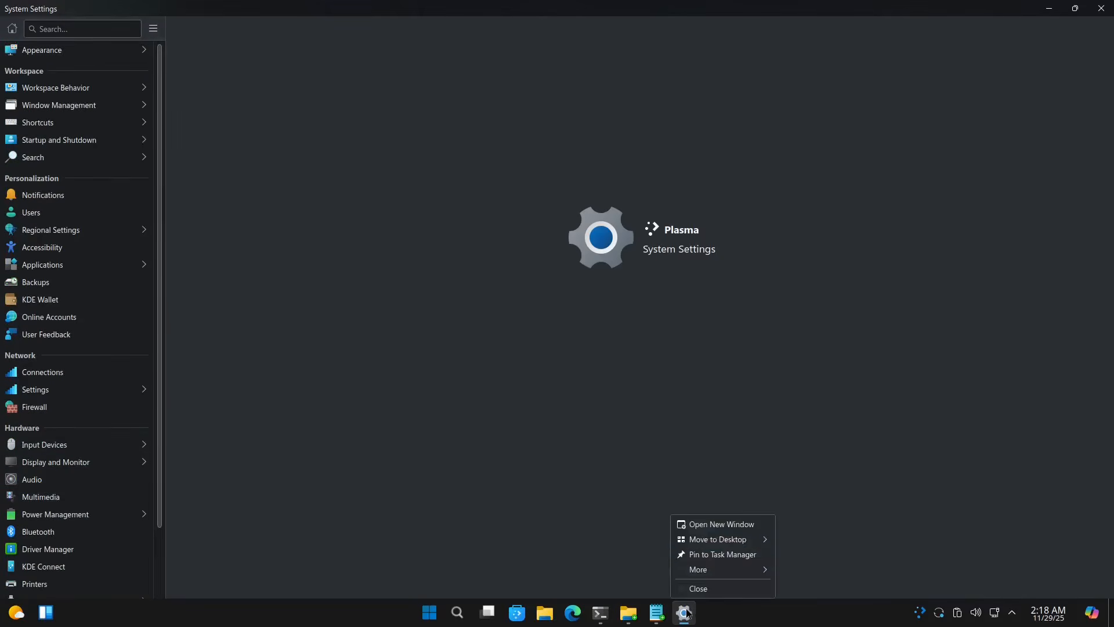
{"action": "left_click", "coordinate": [741, 556]}
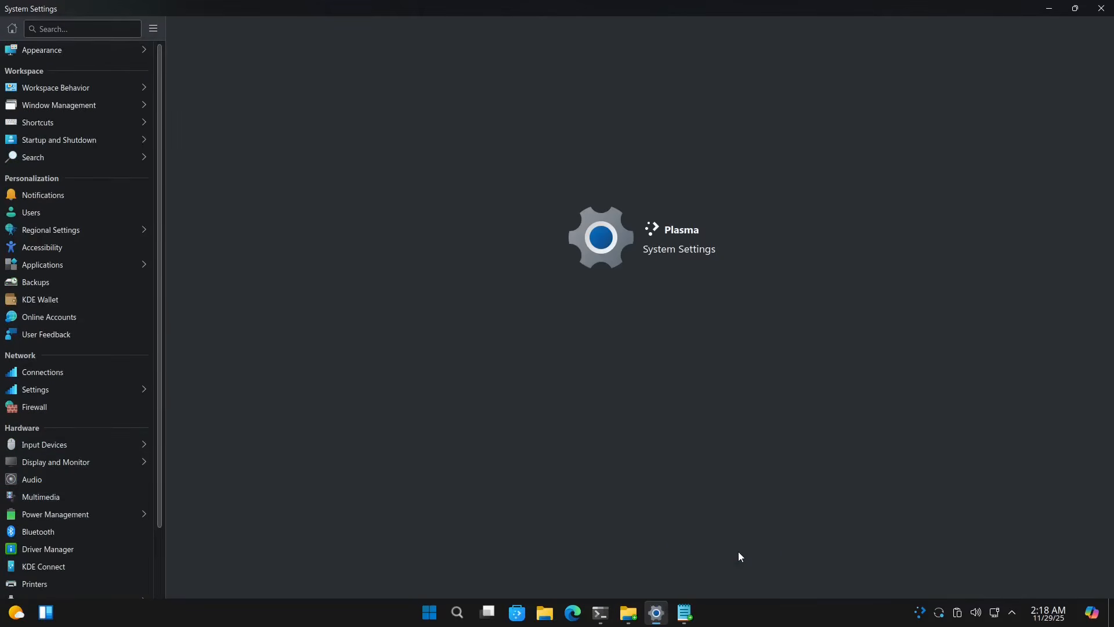
Step: Close Kate, the extra file manager, System Settings and Konsole from the taskbar
{"action": "right_click", "coordinate": [685, 613]}
{"action": "left_click", "coordinate": [709, 589]}
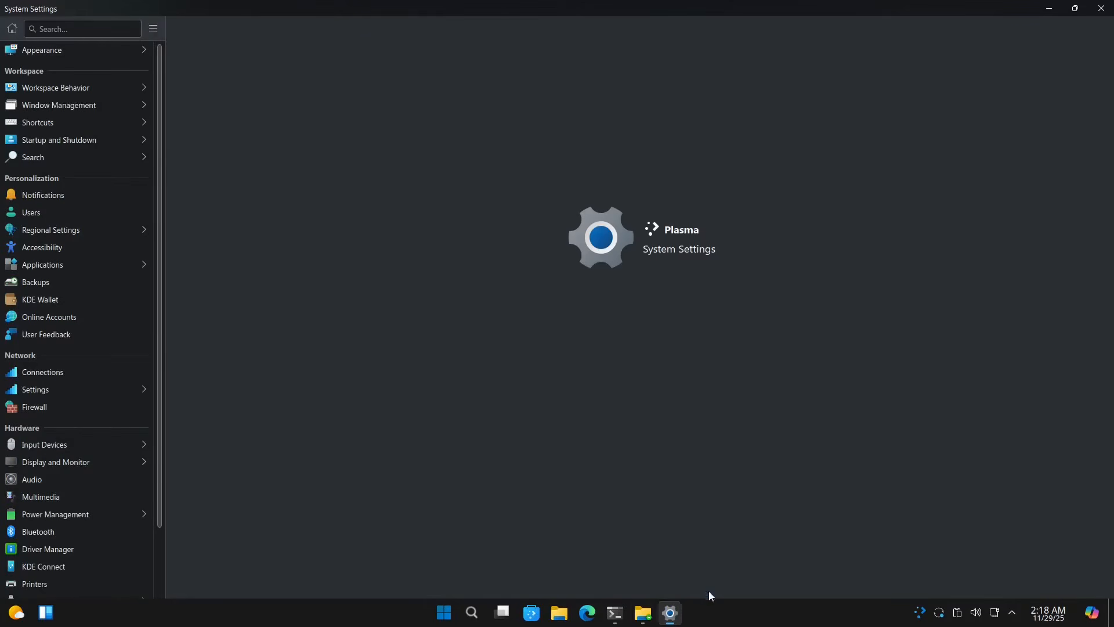
{"action": "right_click", "coordinate": [649, 621]}
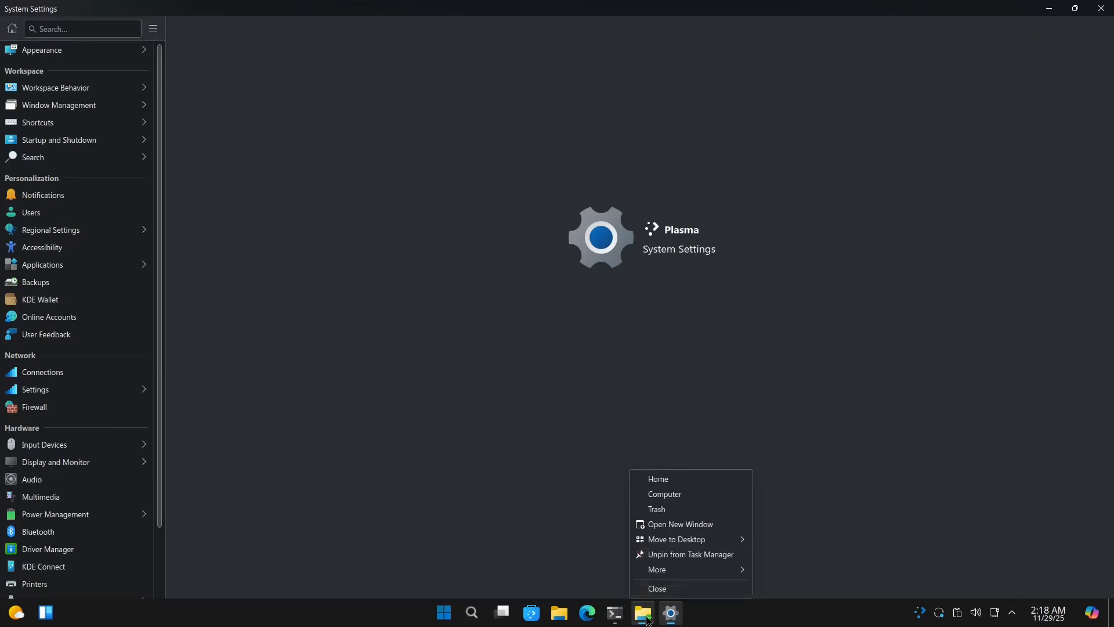
{"action": "left_click", "coordinate": [677, 590]}
{"action": "right_click", "coordinate": [671, 620]}
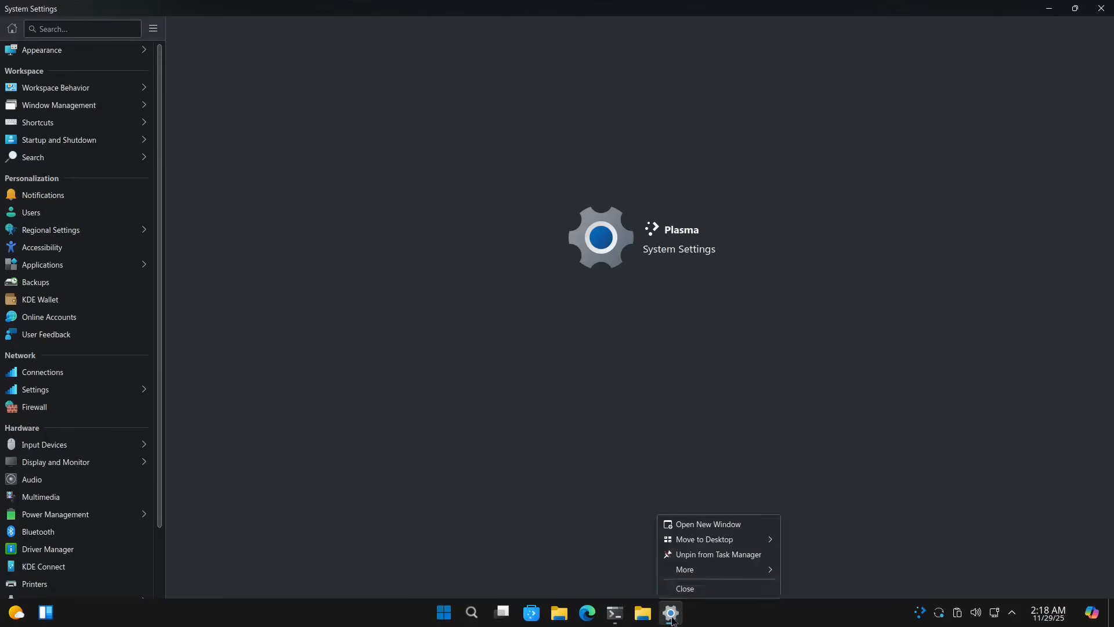
{"action": "left_click", "coordinate": [703, 588]}
{"action": "right_click", "coordinate": [616, 617]}
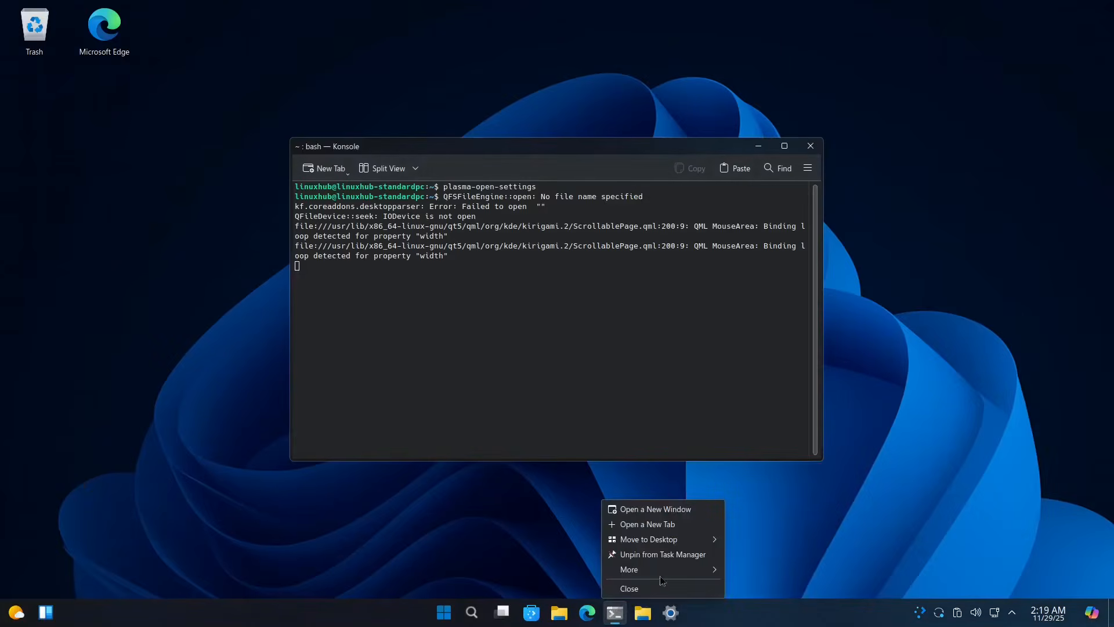
{"action": "left_click", "coordinate": [644, 590]}
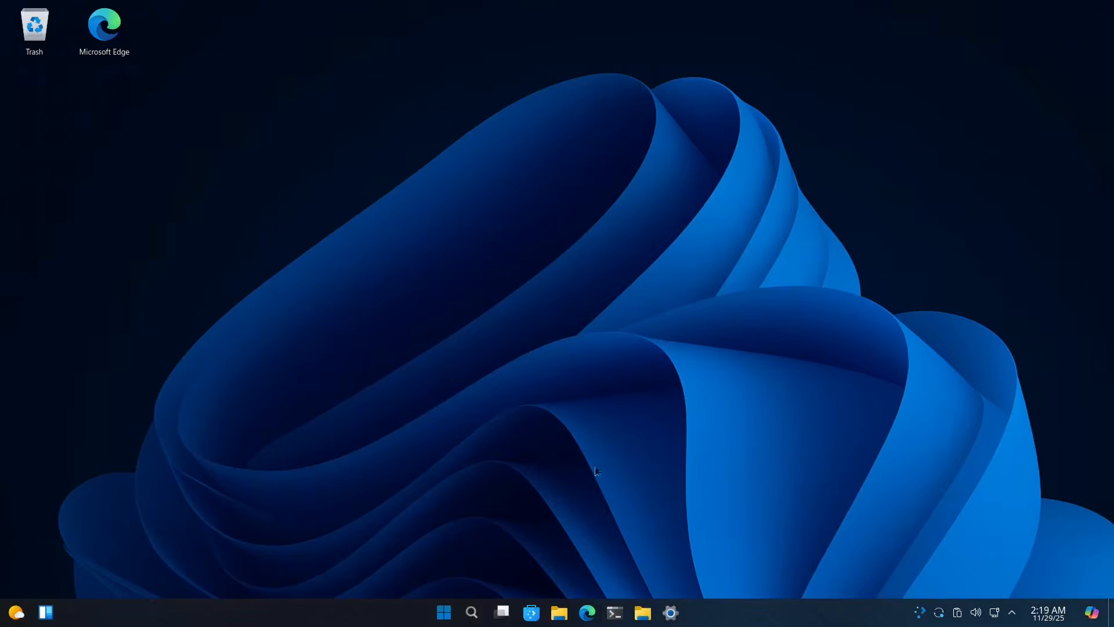
Step: Launch System Settings from its pinned taskbar entry and view Appearance's Global Theme, showing Windows 11 Dark
{"action": "left_click", "coordinate": [671, 612]}
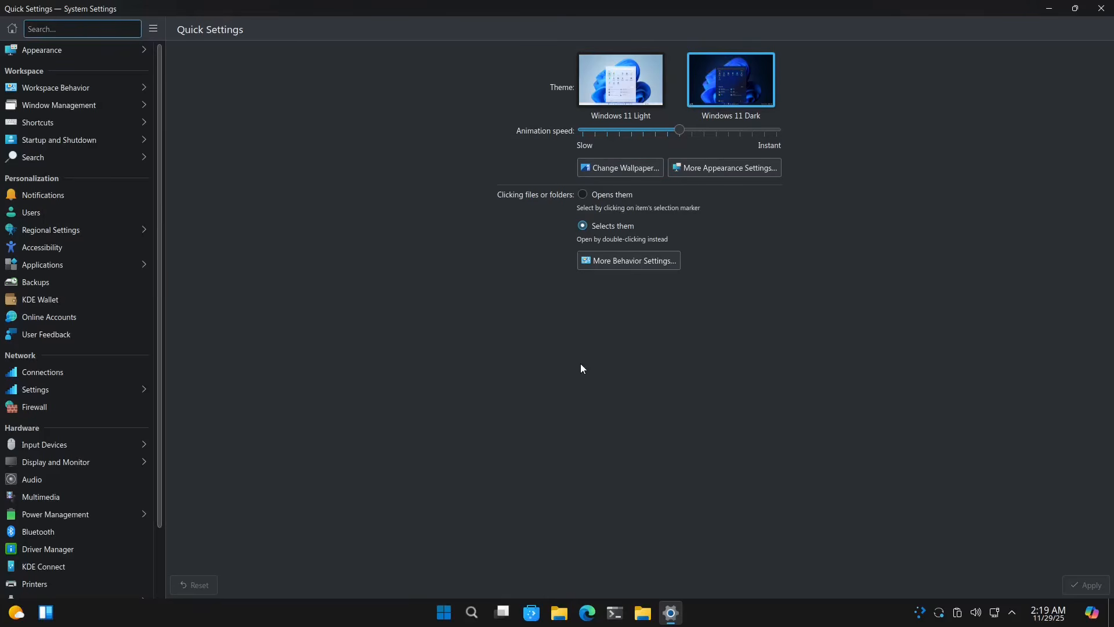
{"action": "left_click", "coordinate": [38, 51]}
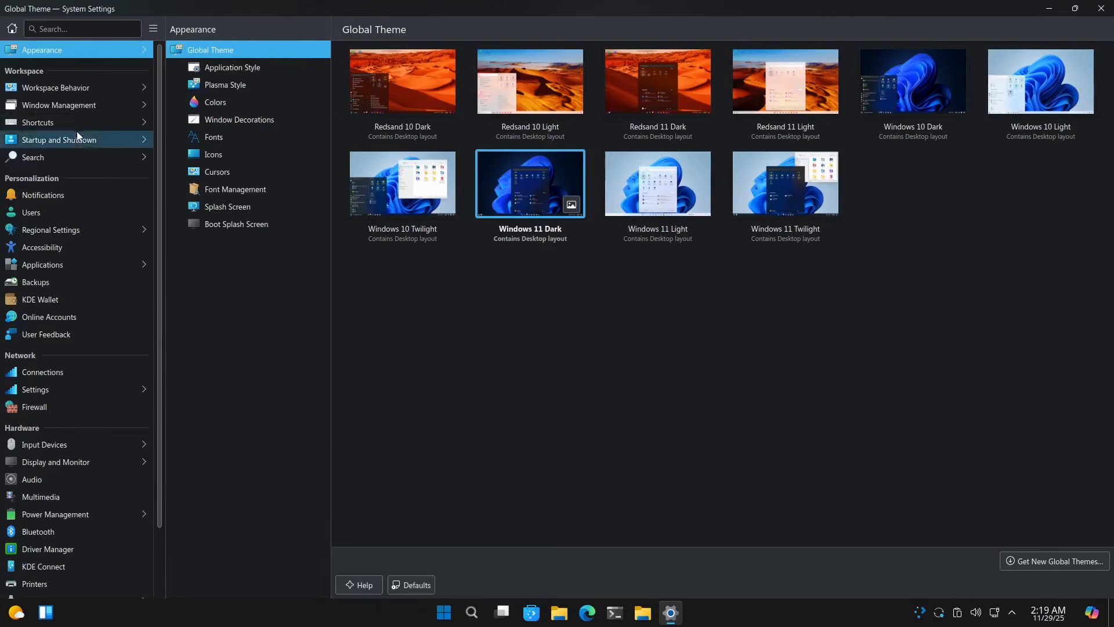
{"action": "scroll", "coordinate": [68, 148], "scroll_direction": "down", "scroll_amount": 3}
{"action": "scroll", "coordinate": [56, 337], "scroll_direction": "up", "scroll_amount": 3}
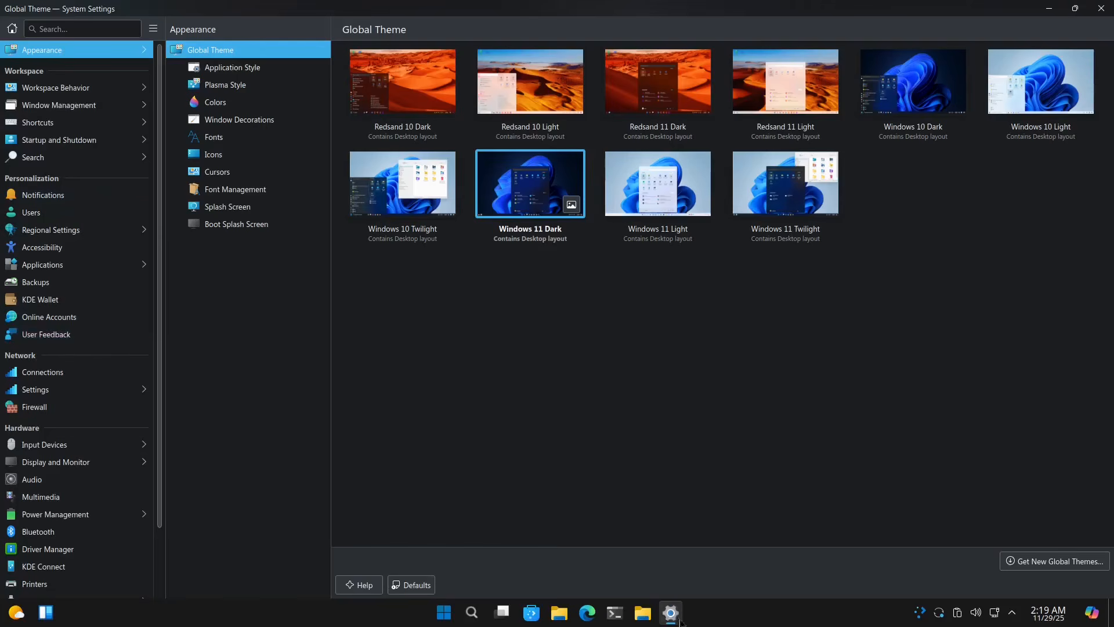
{"action": "mouse_move", "coordinate": [672, 616]}
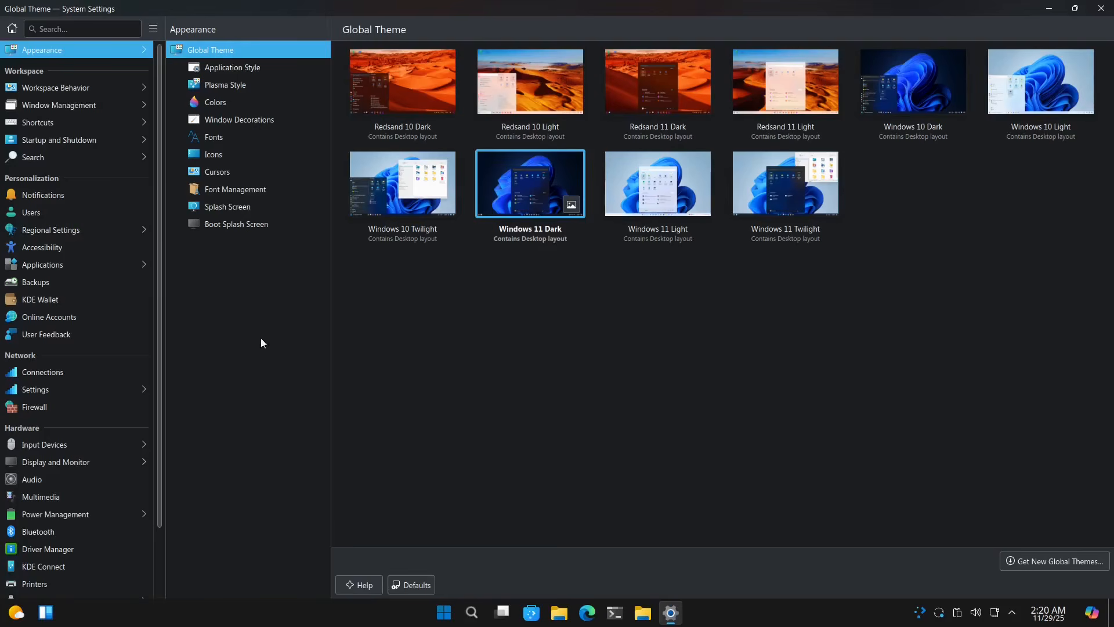
{"action": "scroll", "coordinate": [55, 299], "scroll_direction": "down", "scroll_amount": 3}
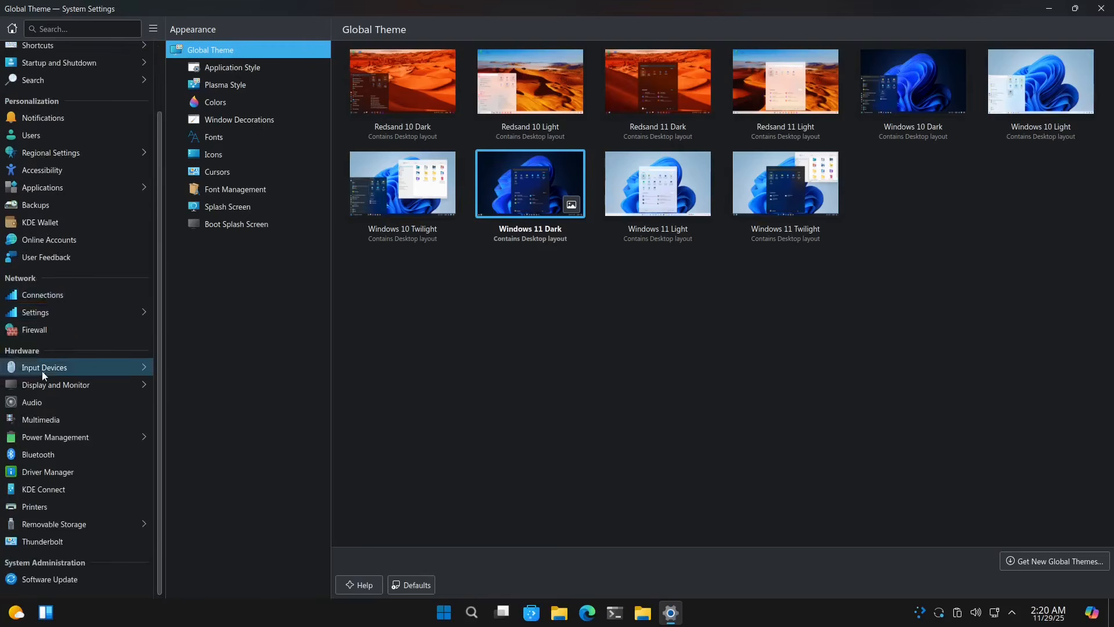
{"action": "scroll", "coordinate": [42, 374], "scroll_direction": "up", "scroll_amount": 3}
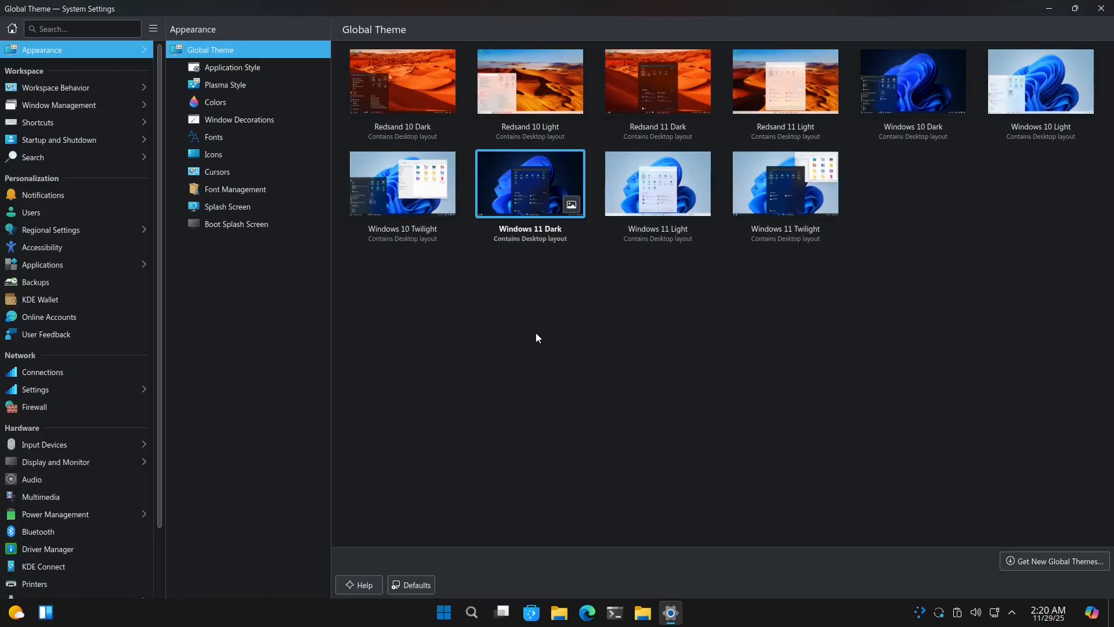
Step: Close the System Settings window to reveal the Winux 11 desktop
{"action": "left_click", "coordinate": [1099, 7]}
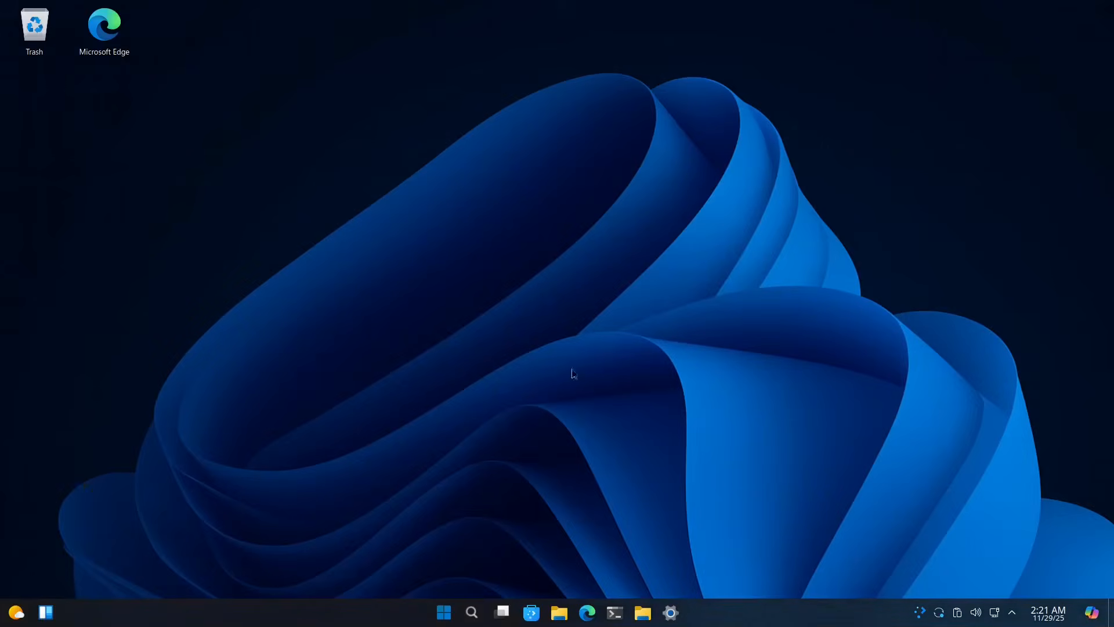